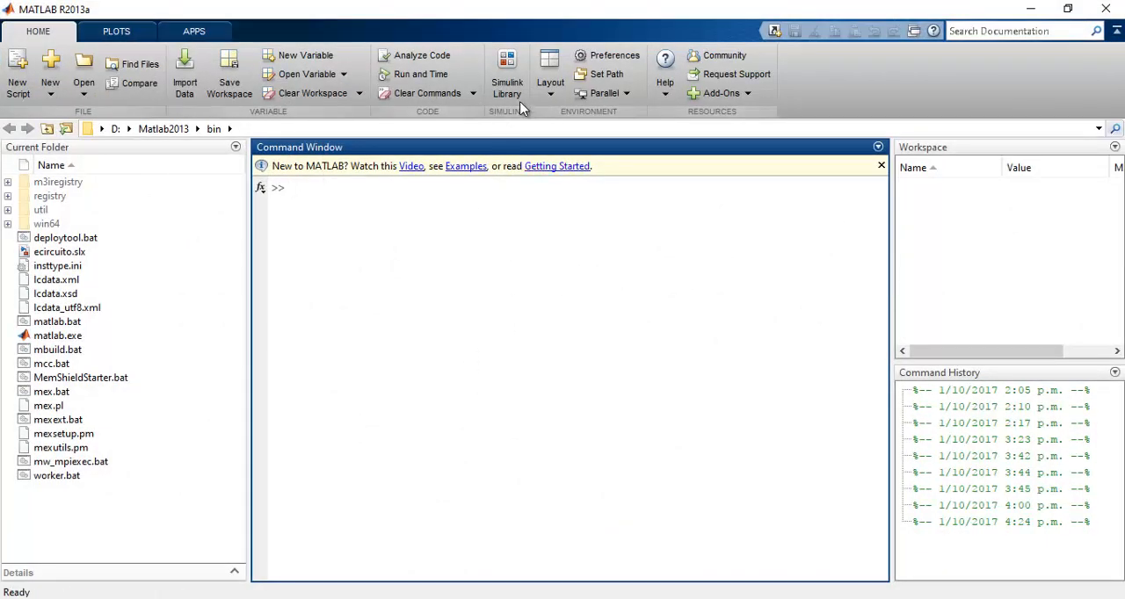
# Open the Simulink library and browse to the Electrical blocks in the Simscape Foundation Library
pyautogui.click(507, 75)
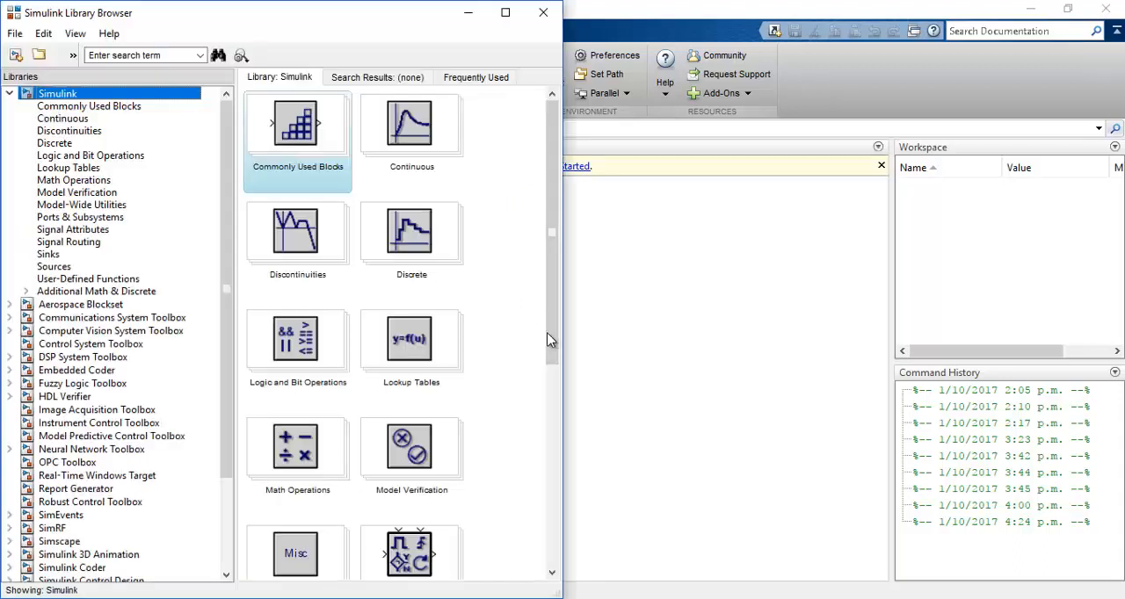
pyautogui.moveTo(224, 272); pyautogui.dragTo(226, 364)
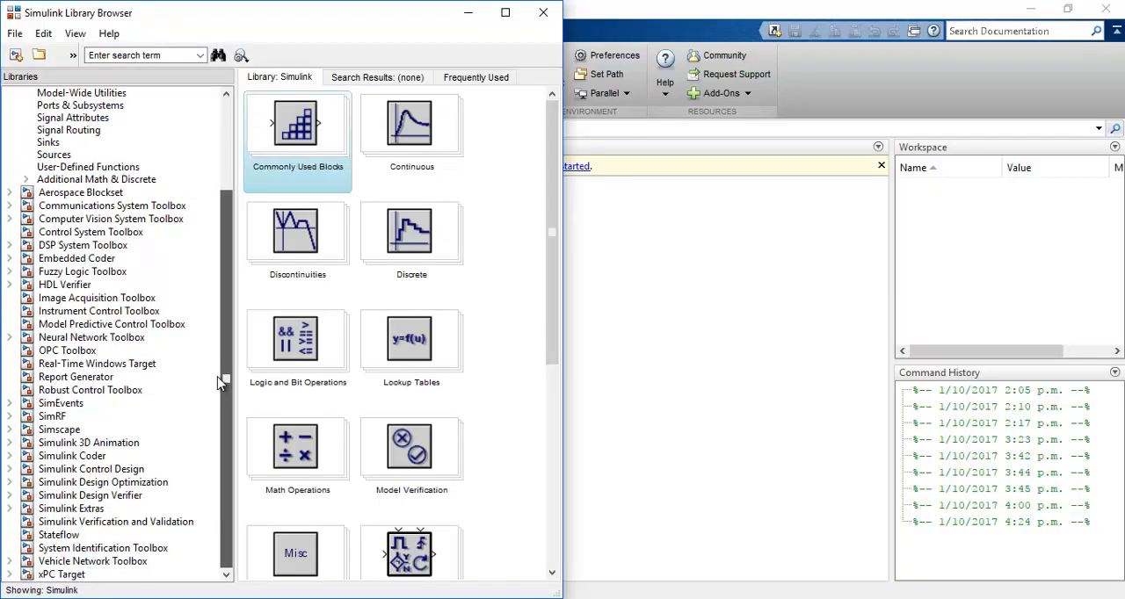
pyautogui.click(76, 432)
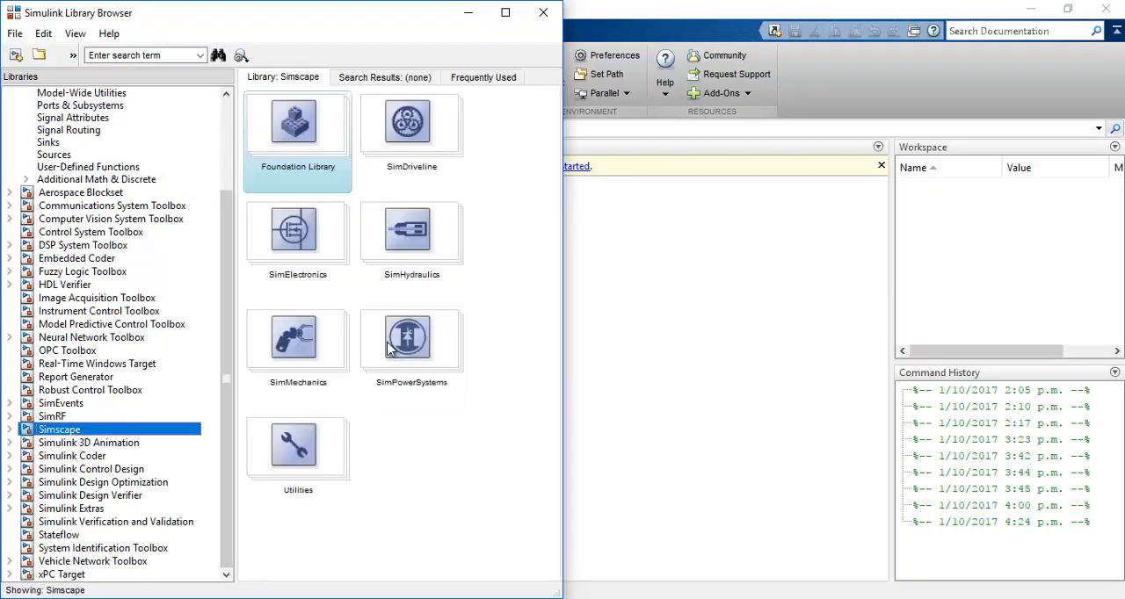
pyautogui.click(11, 430)
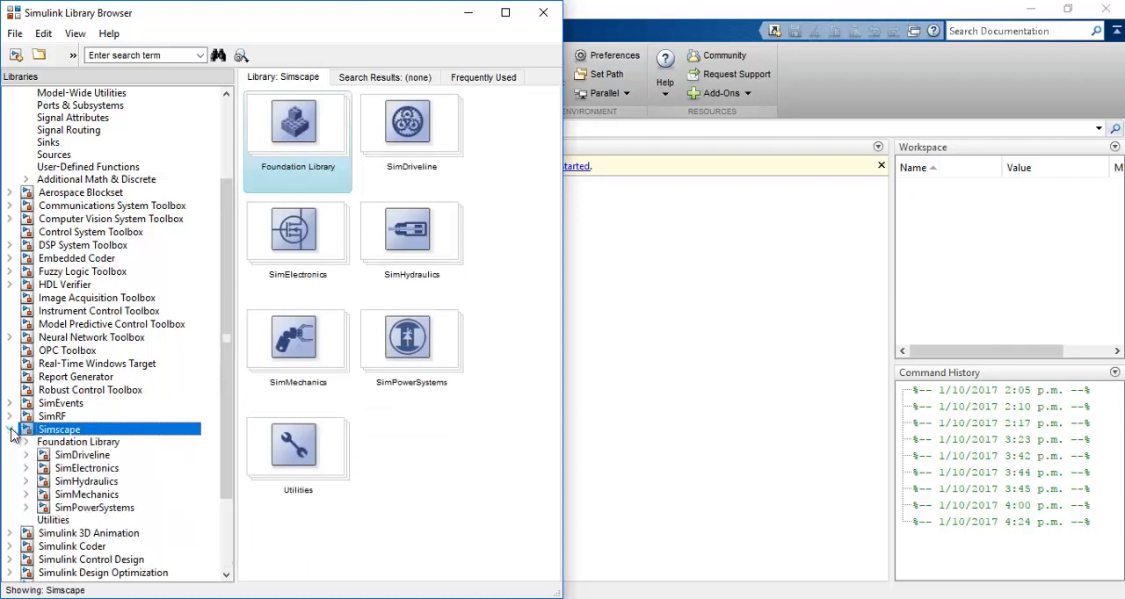
pyautogui.click(72, 443)
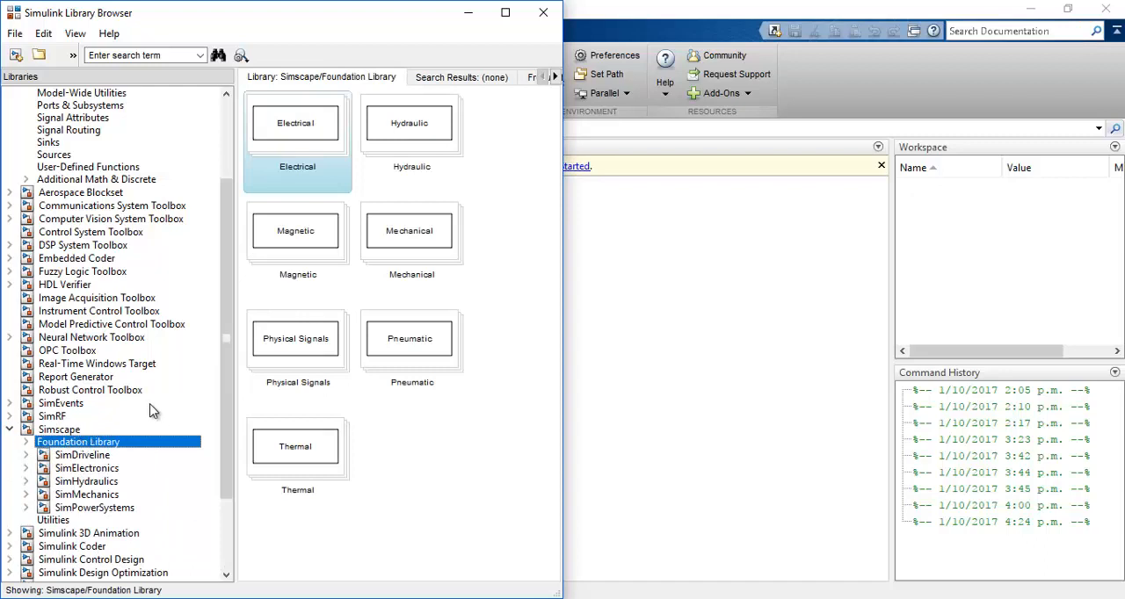
pyautogui.doubleClick(301, 137)
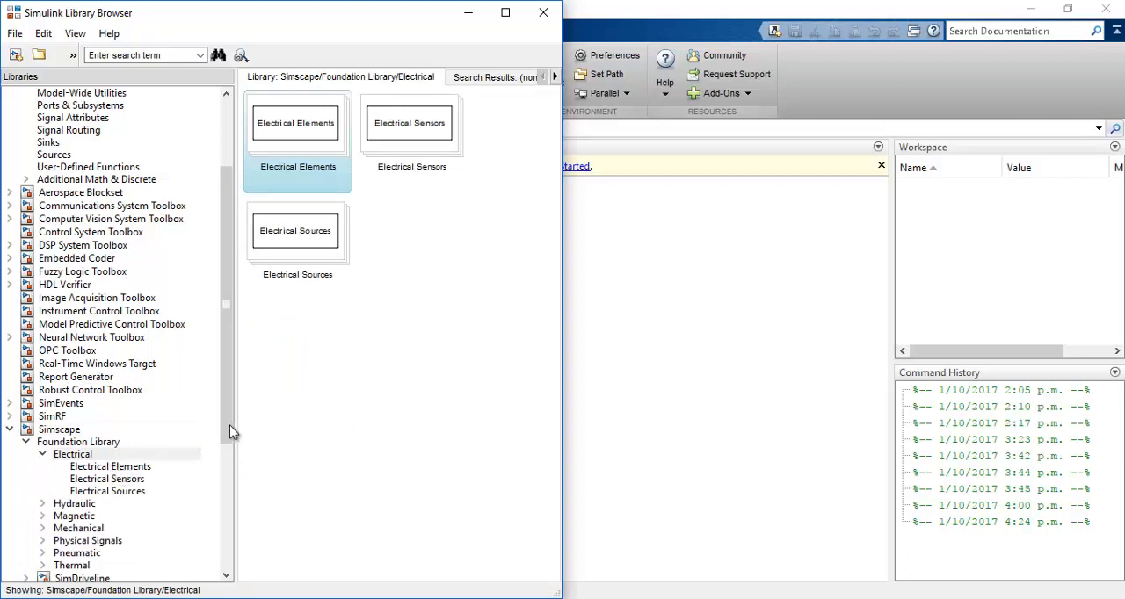
pyautogui.moveTo(229, 425); pyautogui.dragTo(230, 455)
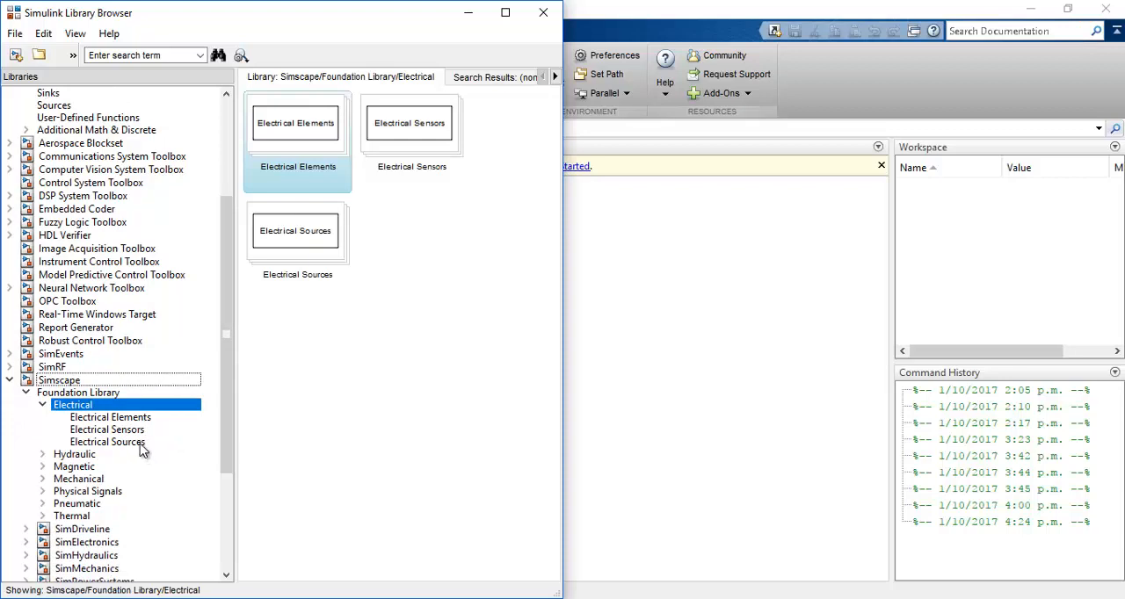
# Create a new blank model and tile its window side by side with the Simulink Library Browser
pyautogui.click(17, 58)
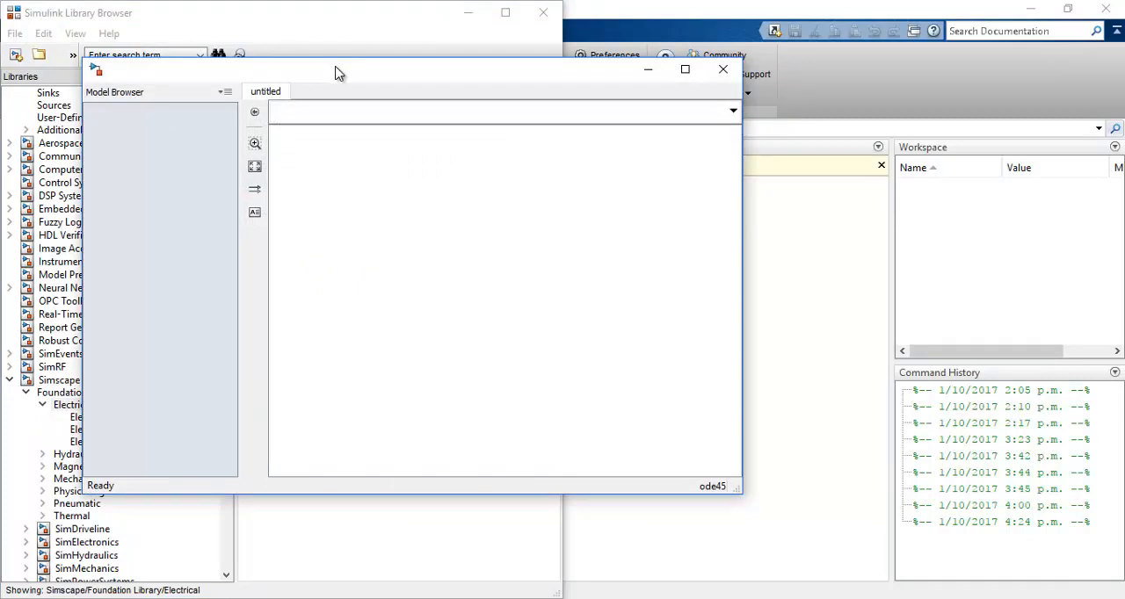
pyautogui.moveTo(338, 72); pyautogui.dragTo(1124, 124)
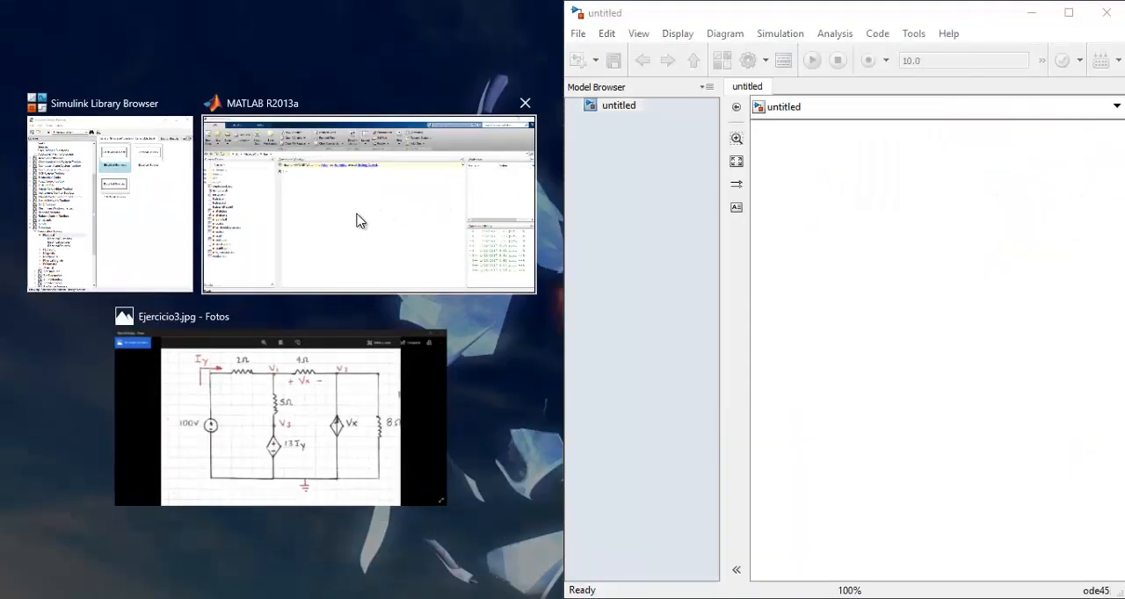
pyautogui.click(181, 224)
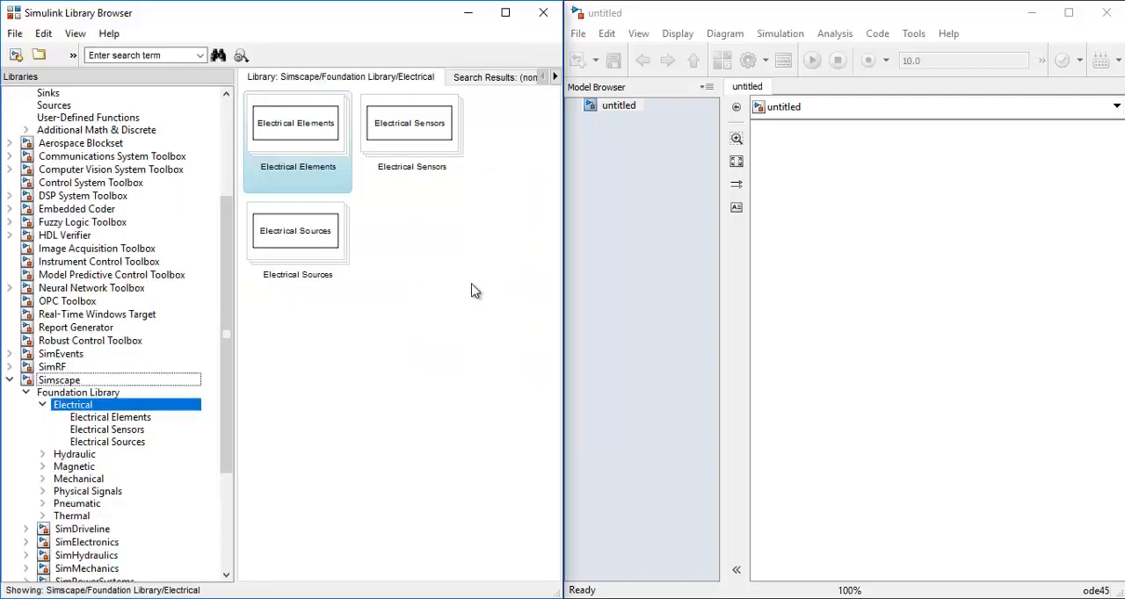
# Add an Electrical Reference and a Resistor from the Electrical Elements library to the model
pyautogui.click(123, 418)
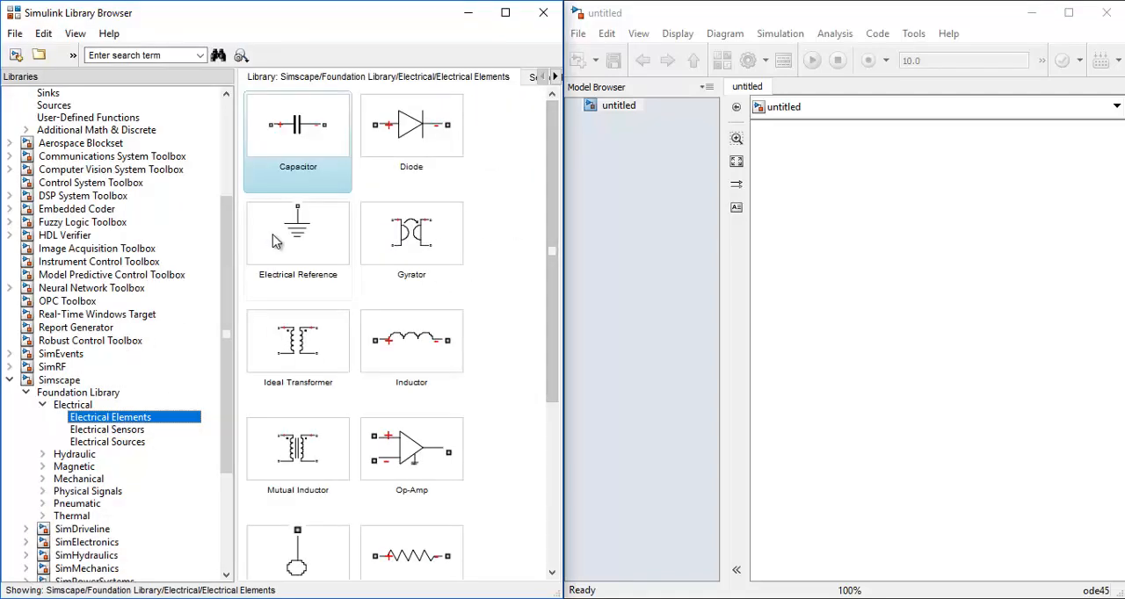
pyautogui.moveTo(276, 238); pyautogui.dragTo(767, 181)
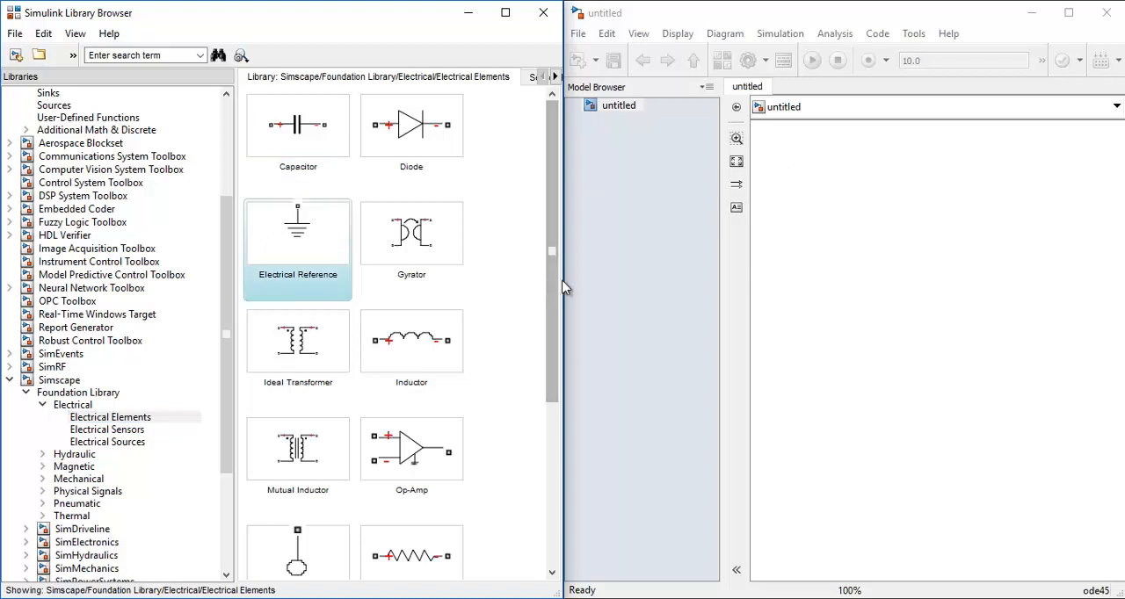
pyautogui.moveTo(556, 350); pyautogui.dragTo(519, 506)
pyautogui.moveTo(412, 321); pyautogui.dragTo(812, 229)
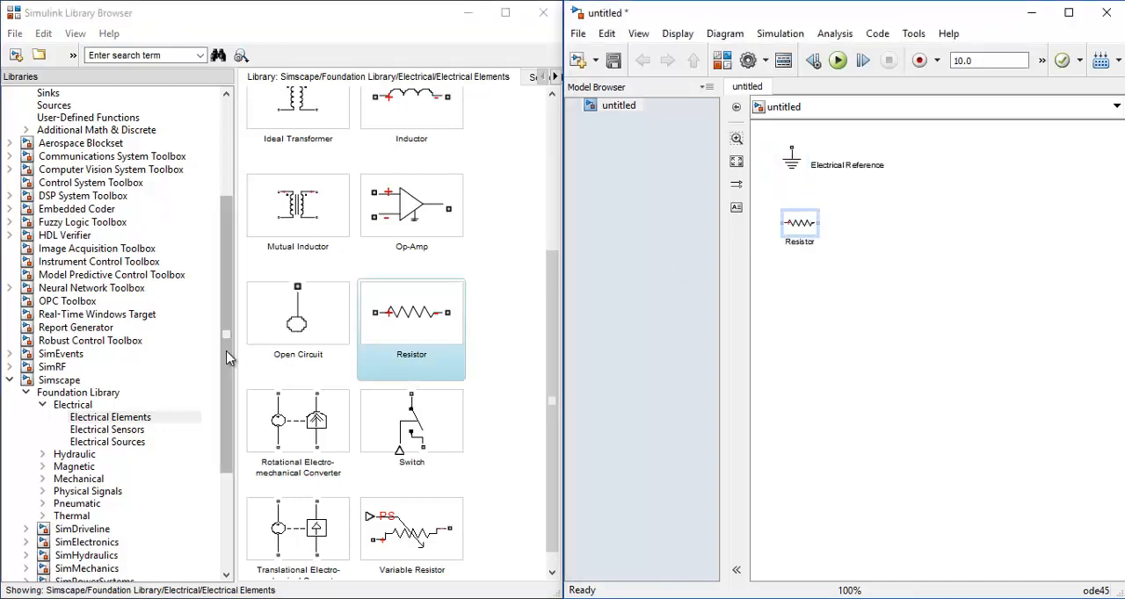
# Add a DC Voltage Source from the Electrical Sources library below the resistor
pyautogui.click(113, 444)
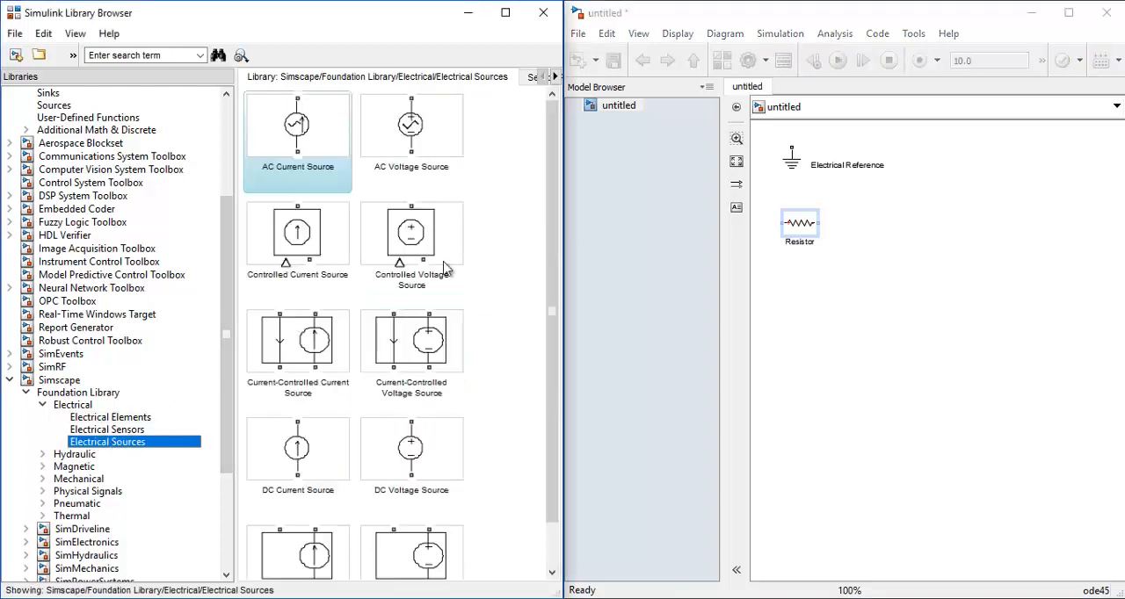
pyautogui.scroll(-1, 551, 255)
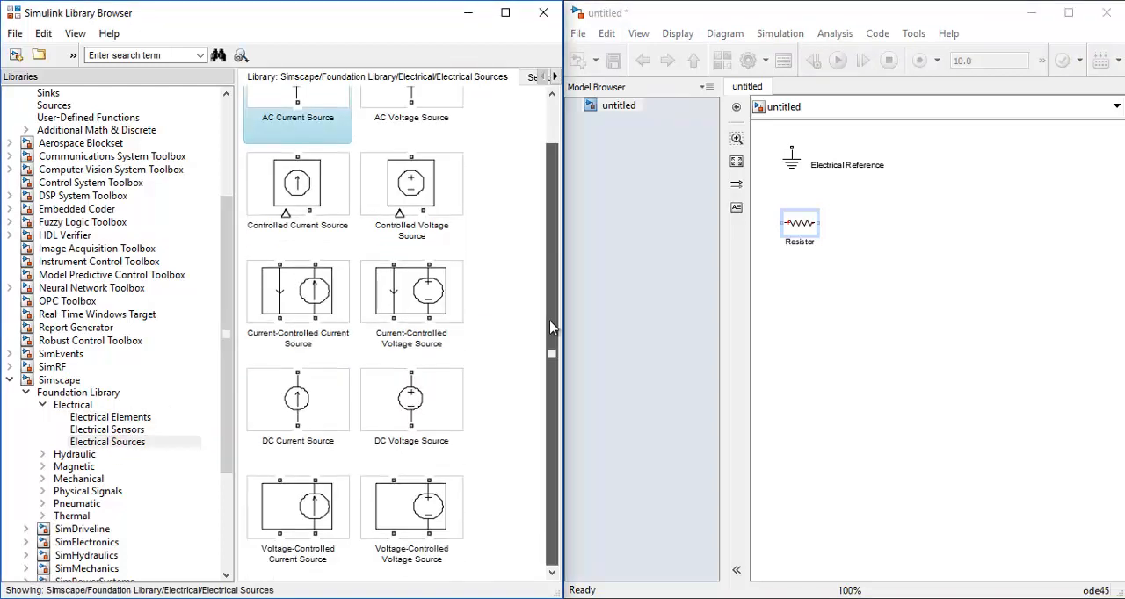
pyautogui.moveTo(415, 401); pyautogui.dragTo(901, 226)
pyautogui.moveTo(789, 324); pyautogui.dragTo(800, 290)
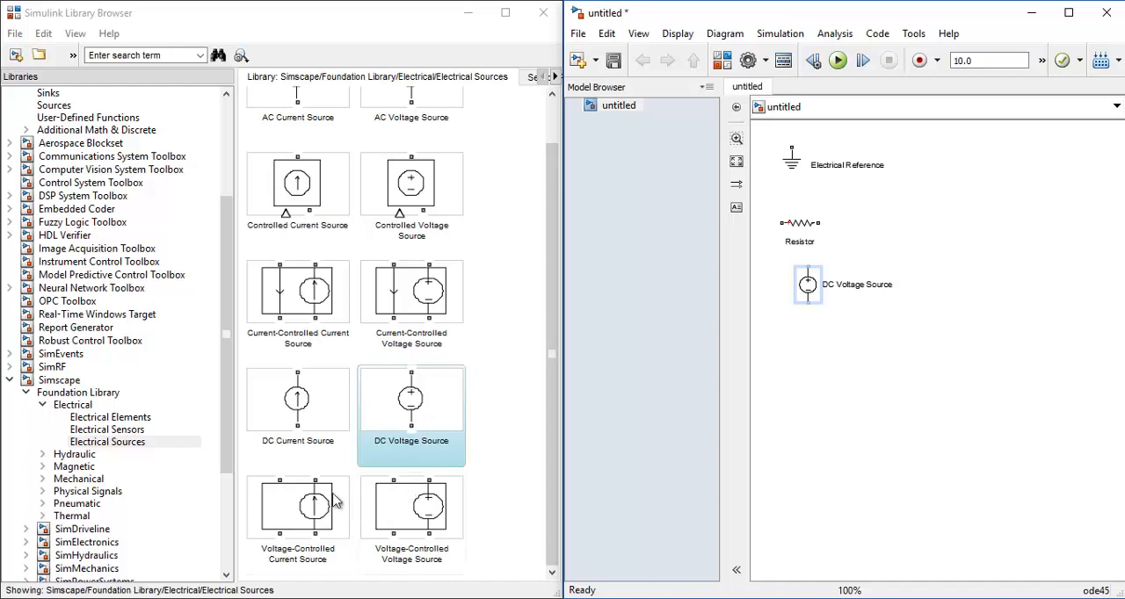
# Add a Voltage-Controlled Current Source and a Current-Controlled Voltage Source below the DC Voltage Source
pyautogui.moveTo(295, 506); pyautogui.dragTo(797, 347)
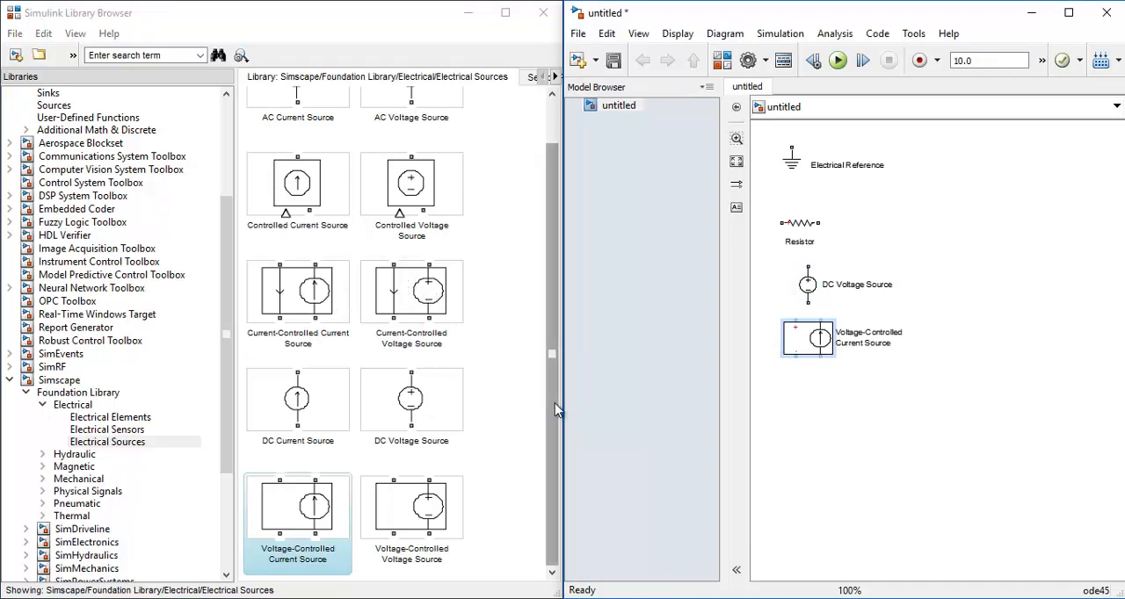
pyautogui.moveTo(554, 410); pyautogui.dragTo(554, 389)
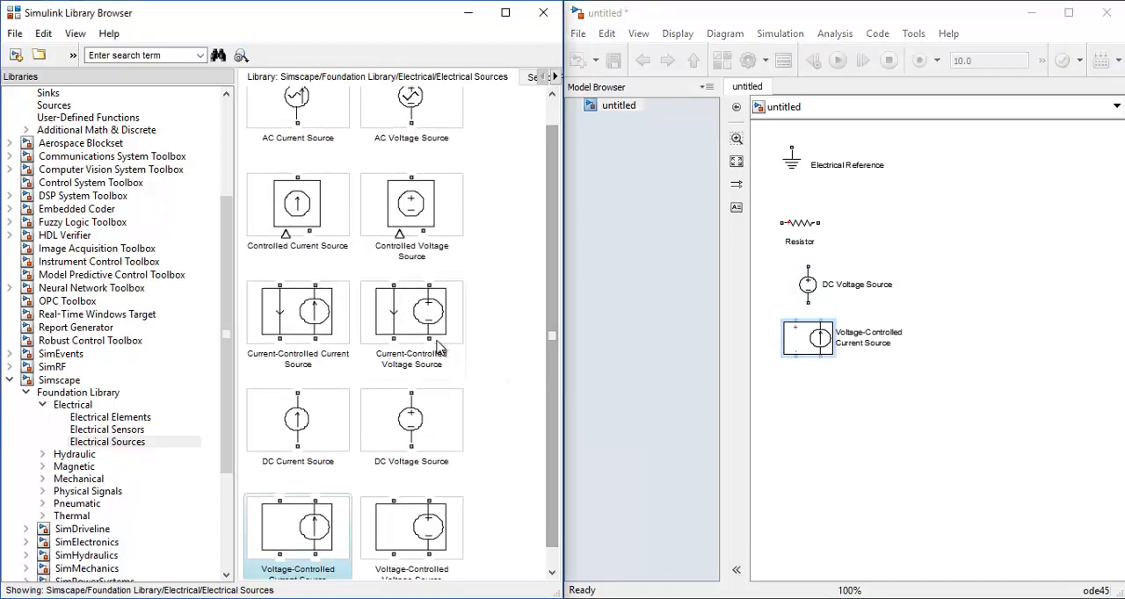
pyautogui.moveTo(401, 312); pyautogui.dragTo(708, 348)
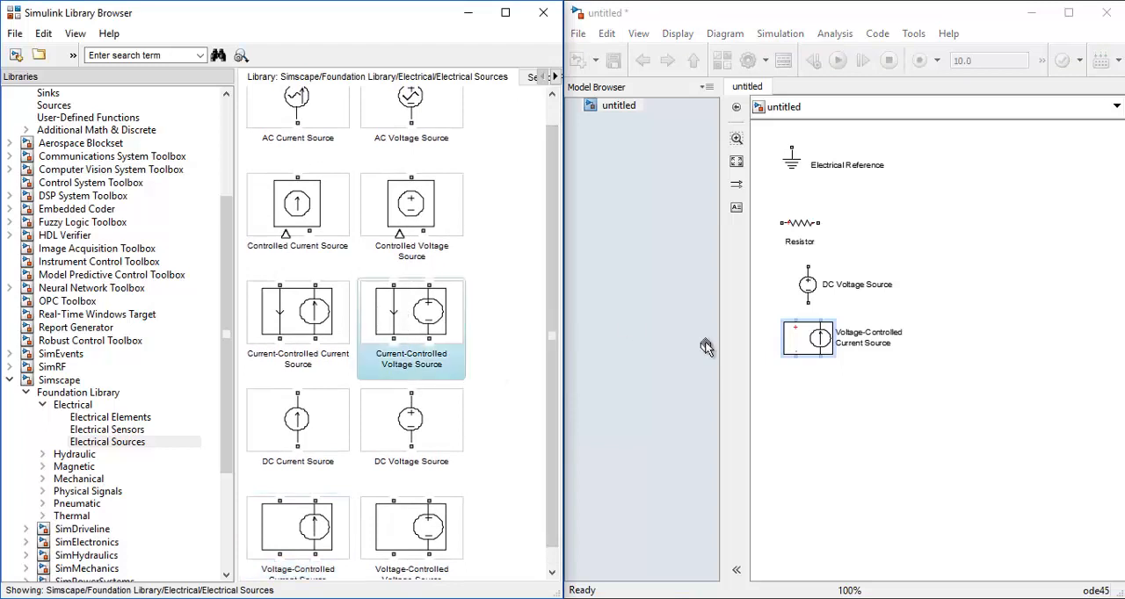
pyautogui.moveTo(796, 420); pyautogui.dragTo(809, 404)
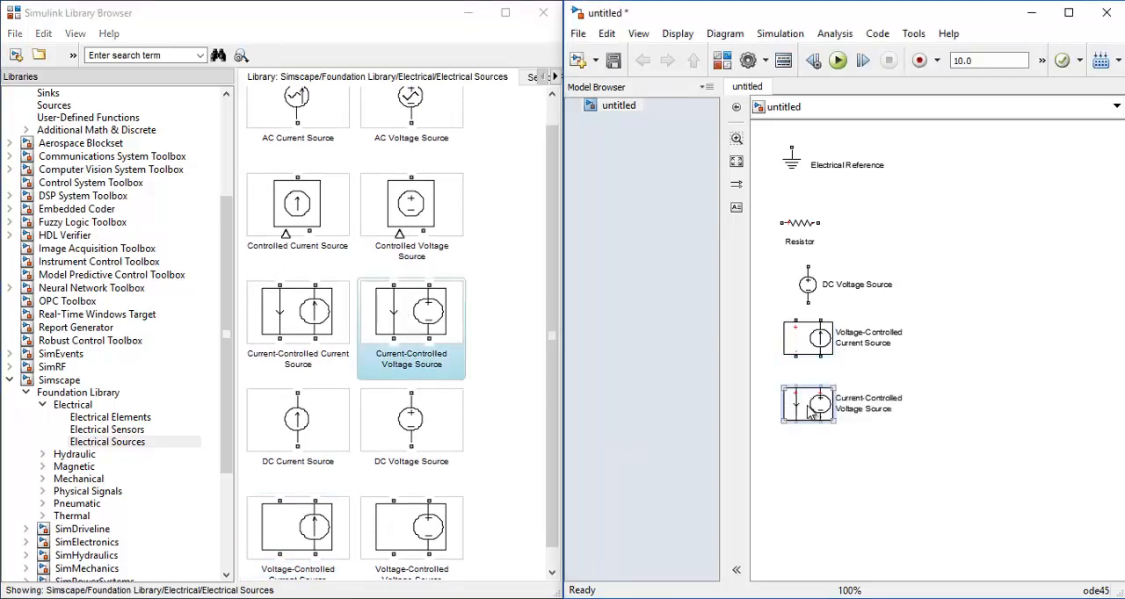
# Add a PS-Simulink Converter and a Solver Configuration block from the Simscape Utilities library to the model
pyautogui.click(217, 421)
pyautogui.scroll(-3, 216, 422)
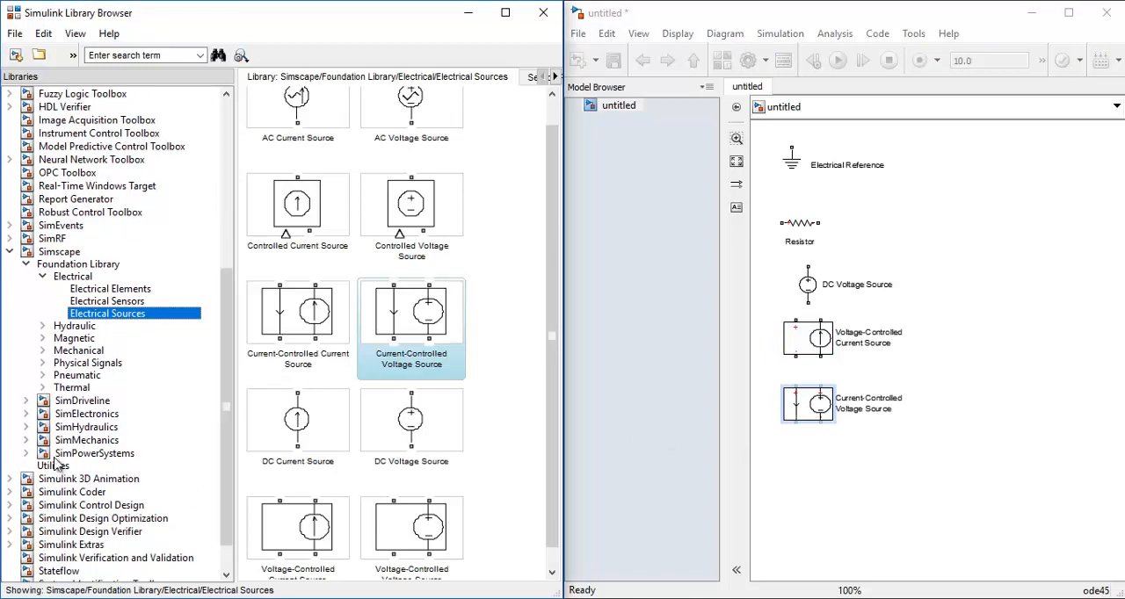
pyautogui.click(55, 466)
pyautogui.moveTo(411, 139); pyautogui.dragTo(636, 154)
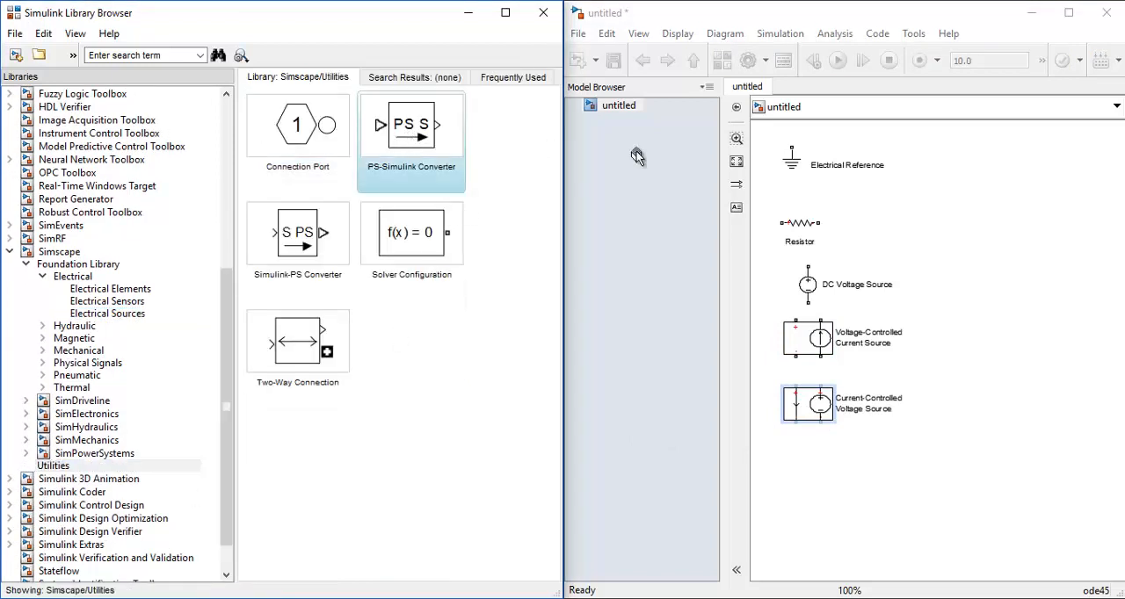
pyautogui.moveTo(923, 151); pyautogui.dragTo(902, 147)
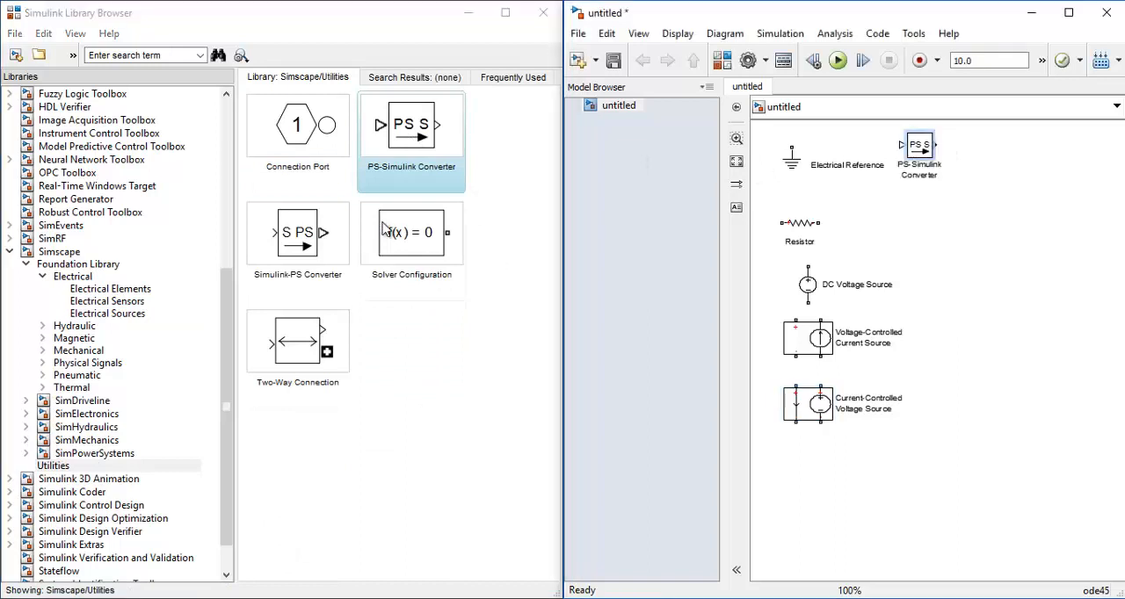
pyautogui.moveTo(413, 244); pyautogui.dragTo(850, 243)
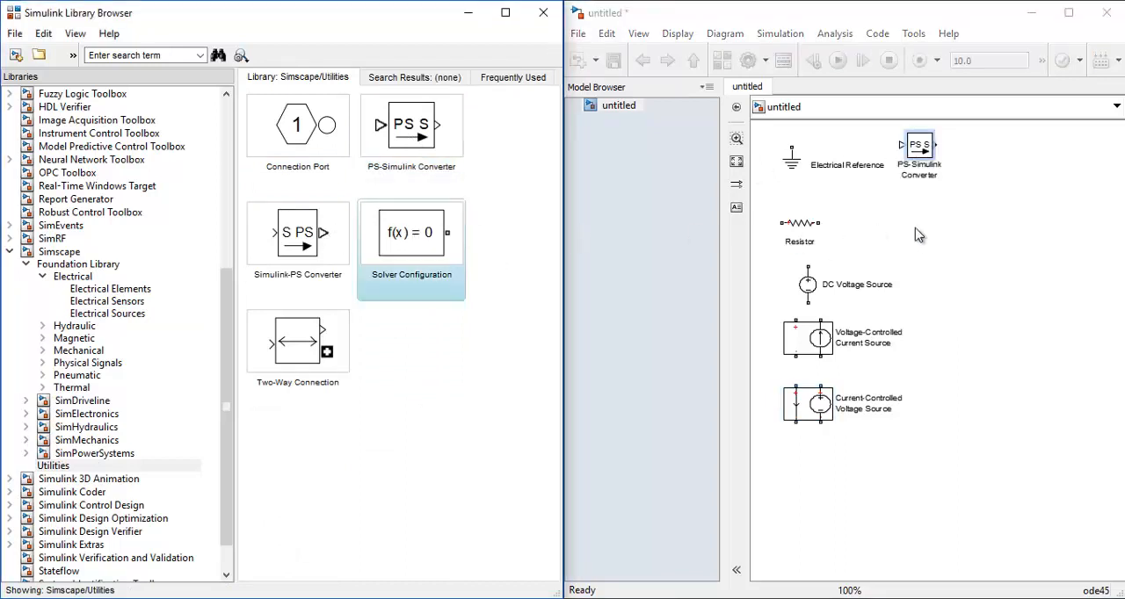
pyautogui.moveTo(919, 235); pyautogui.dragTo(919, 231)
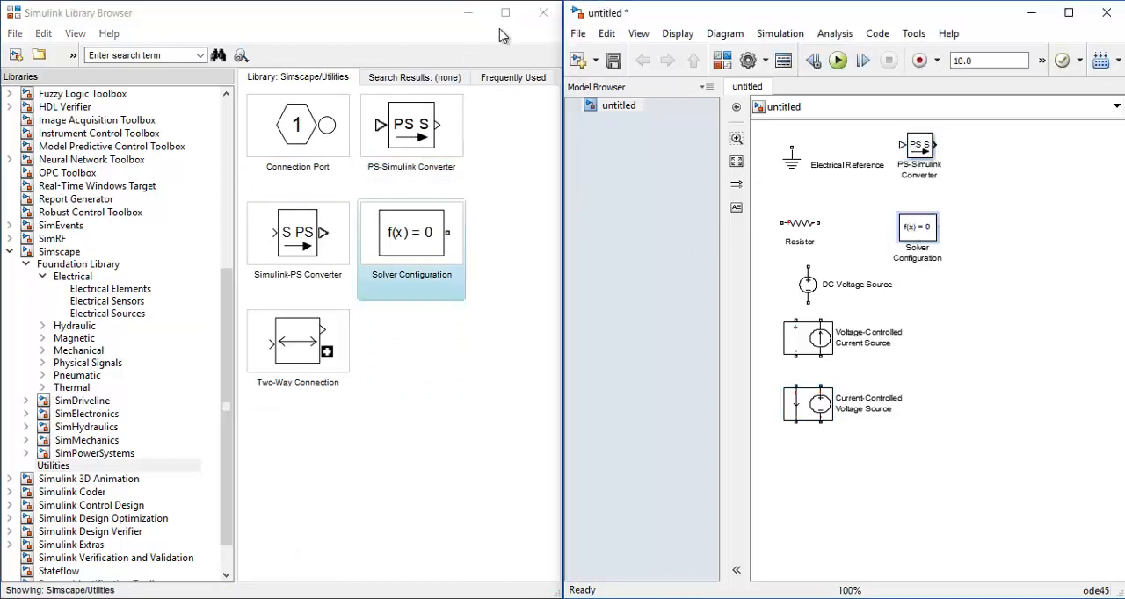
# Minimize the library browser, maximize the model window, and duplicate the resistor three times in the empty middle of the canvas
pyautogui.click(468, 12)
pyautogui.click(1069, 12)
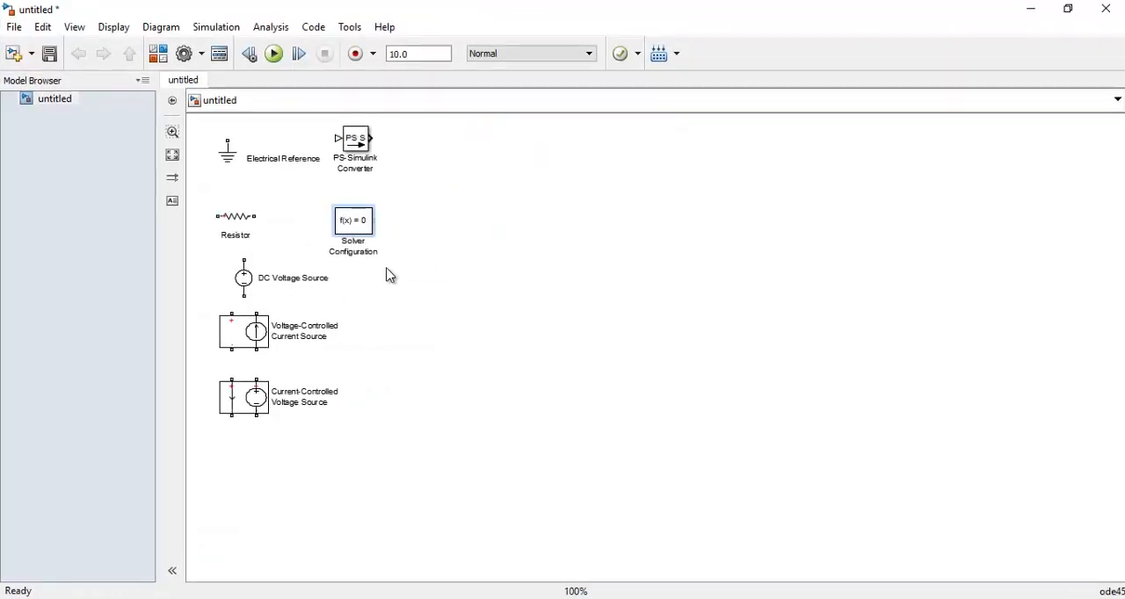
pyautogui.click(234, 218)
pyautogui.moveTo(472, 230); pyautogui.dragTo(590, 262)
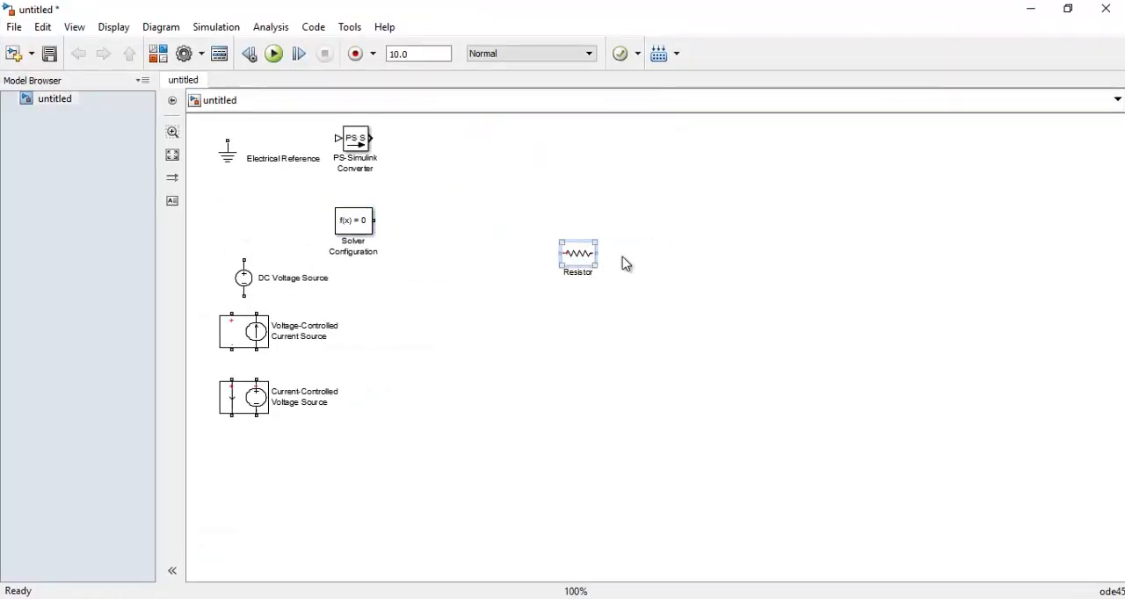
pyautogui.click(695, 271)
pyautogui.hotkey('ctrl', 'v')
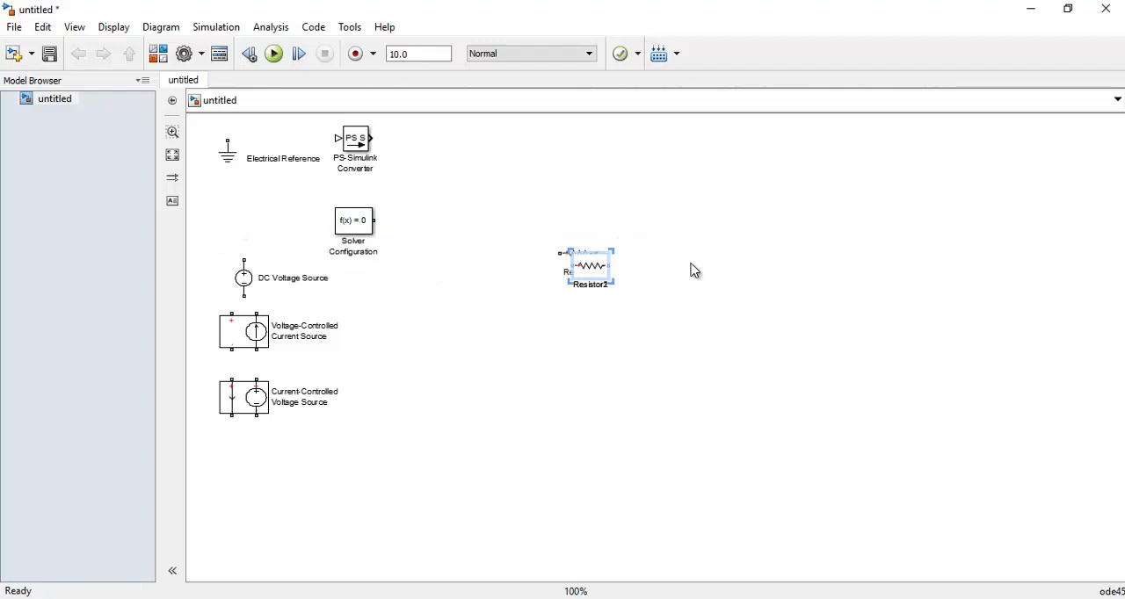
# Spread the four overlapping resistors into a horizontal row across the upper part of the canvas
pyautogui.moveTo(594, 274); pyautogui.dragTo(859, 239)
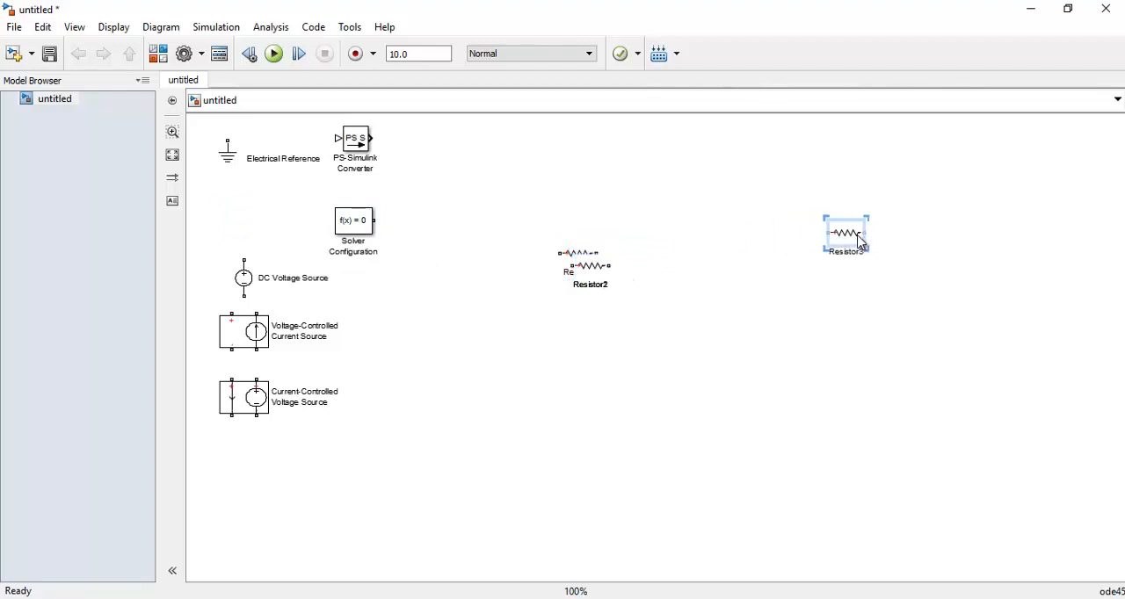
pyautogui.click(591, 272)
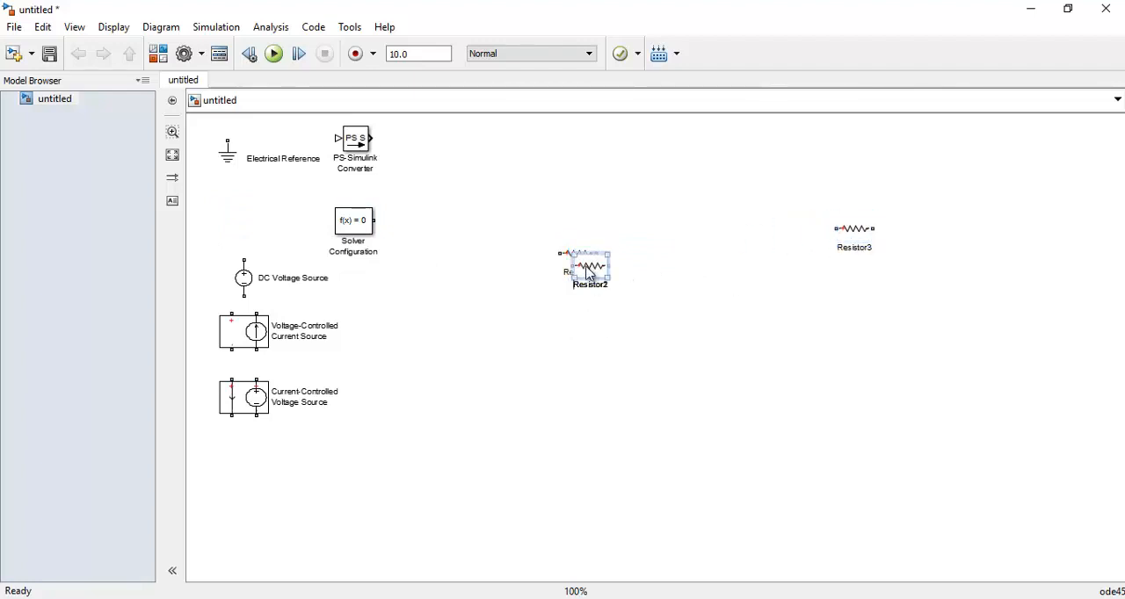
pyautogui.moveTo(592, 274); pyautogui.dragTo(746, 244)
pyautogui.click(615, 268)
pyautogui.moveTo(615, 268); pyautogui.dragTo(683, 239)
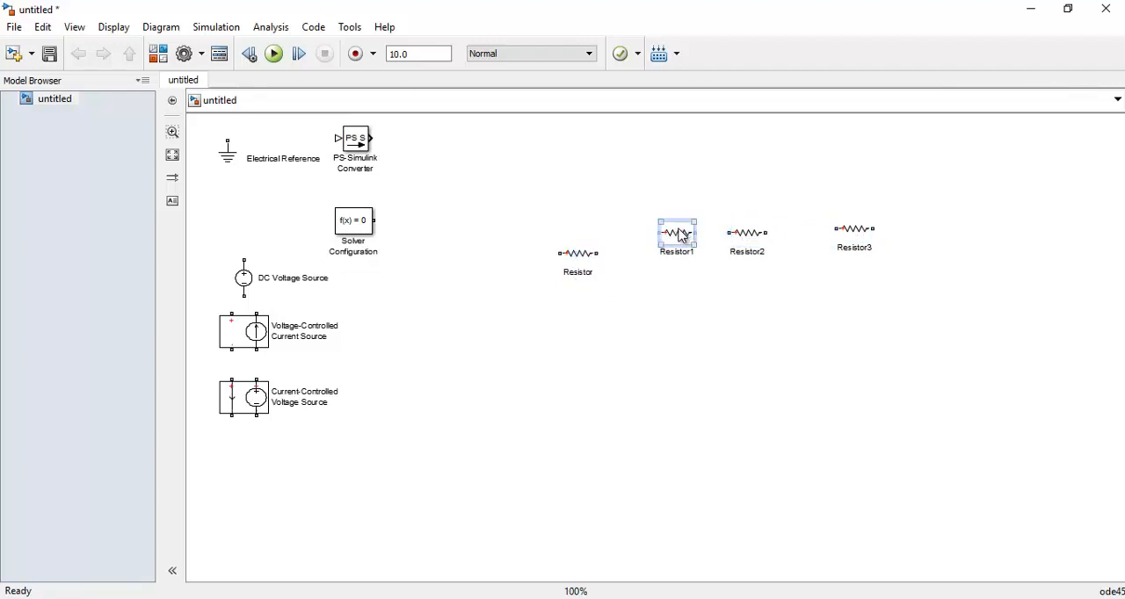
pyautogui.click(573, 263)
pyautogui.moveTo(573, 269); pyautogui.dragTo(550, 245)
pyautogui.click(670, 243)
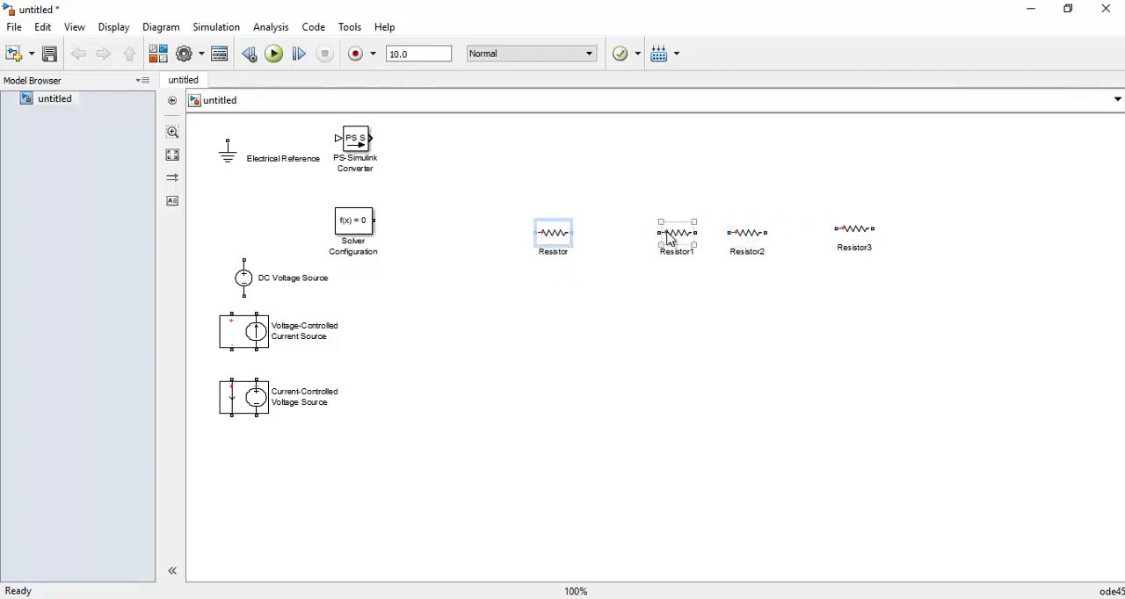
# Rearrange the resistors for the circuit: Resistor2 at the far right, Resistor3 below and between Resistor and Resistor1, and Resistor1 slightly farther right
pyautogui.click(761, 248)
pyautogui.moveTo(763, 249); pyautogui.dragTo(905, 328)
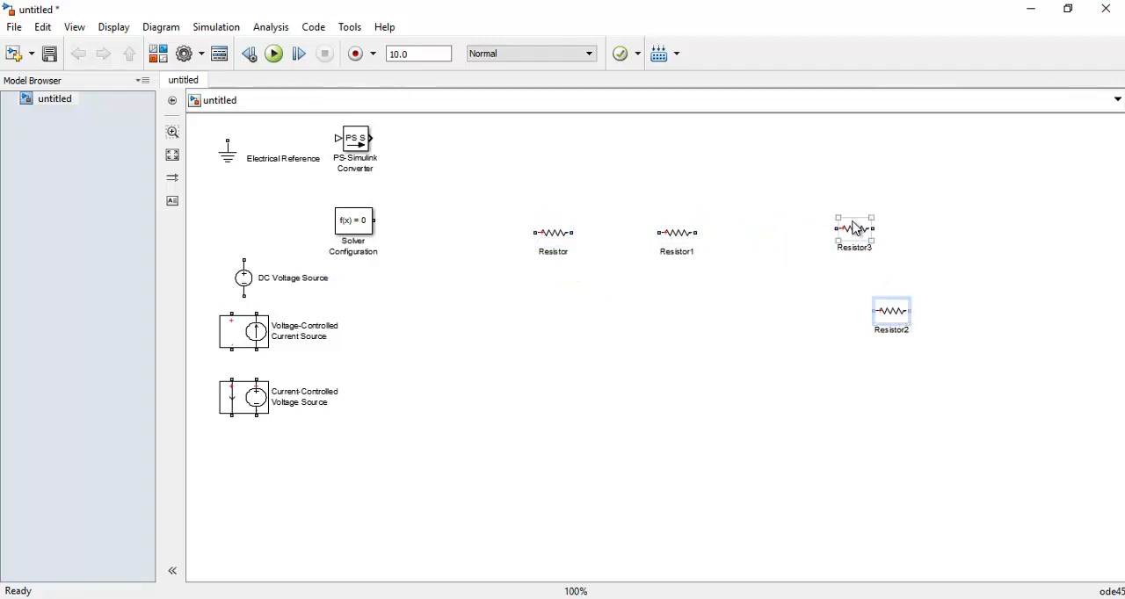
pyautogui.moveTo(857, 234); pyautogui.dragTo(627, 329)
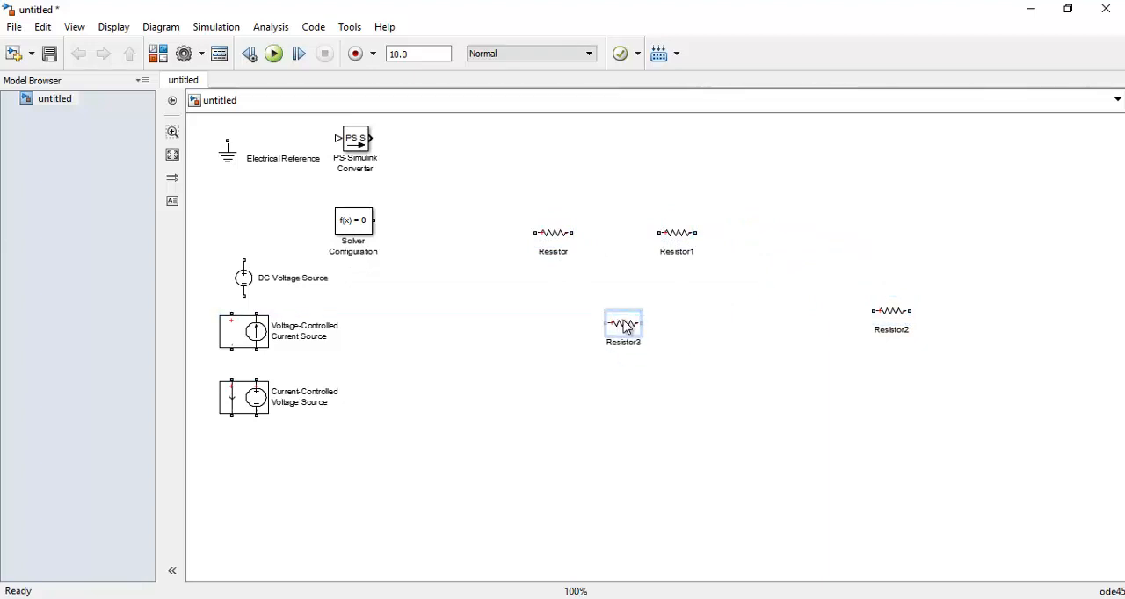
pyautogui.moveTo(677, 244); pyautogui.dragTo(713, 252)
pyautogui.click(636, 334)
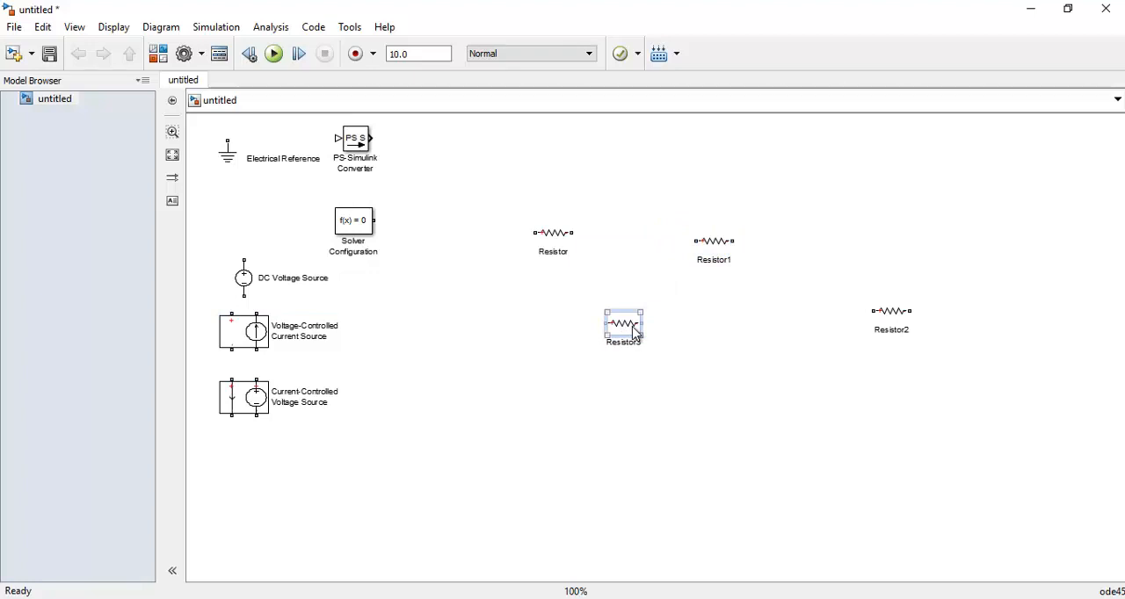
# Rotate Resistor3 and Resistor2 clockwise so they stand vertically, and align Resistor1 level with Resistor
pyautogui.hotkey('ctrl', 'r')
pyautogui.click(892, 321)
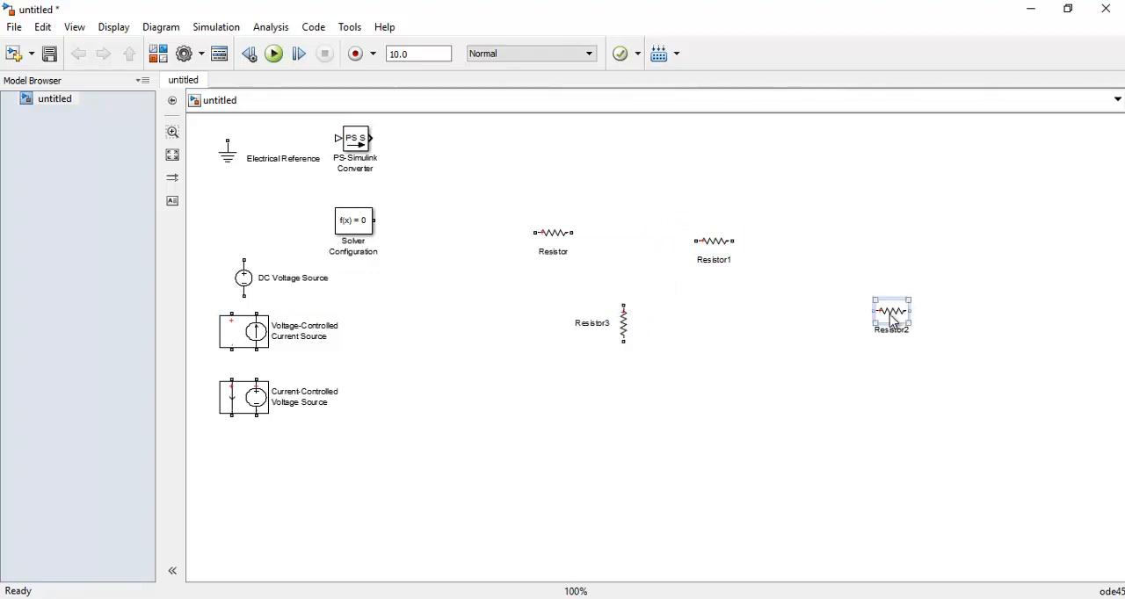
pyautogui.rightClick(892, 321)
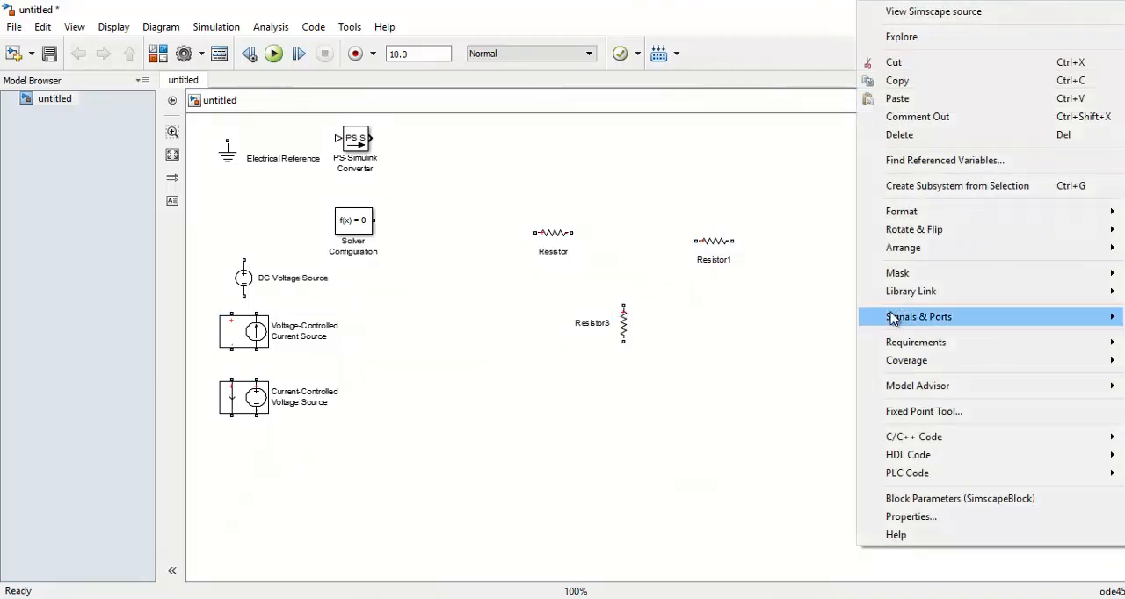
pyautogui.moveTo(945, 232)
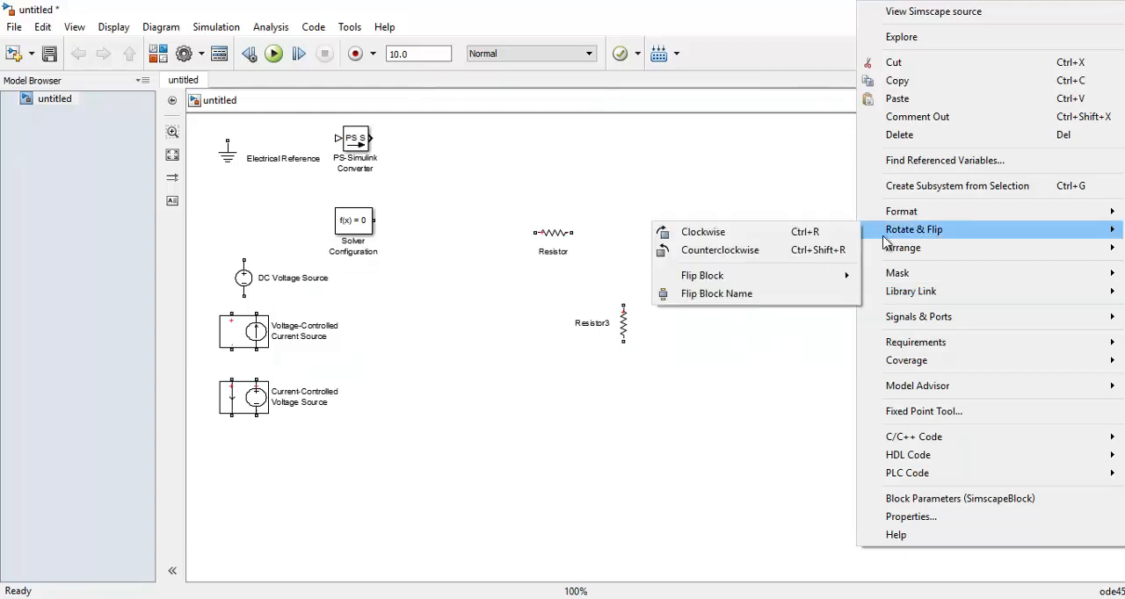
pyautogui.click(754, 246)
pyautogui.click(575, 249)
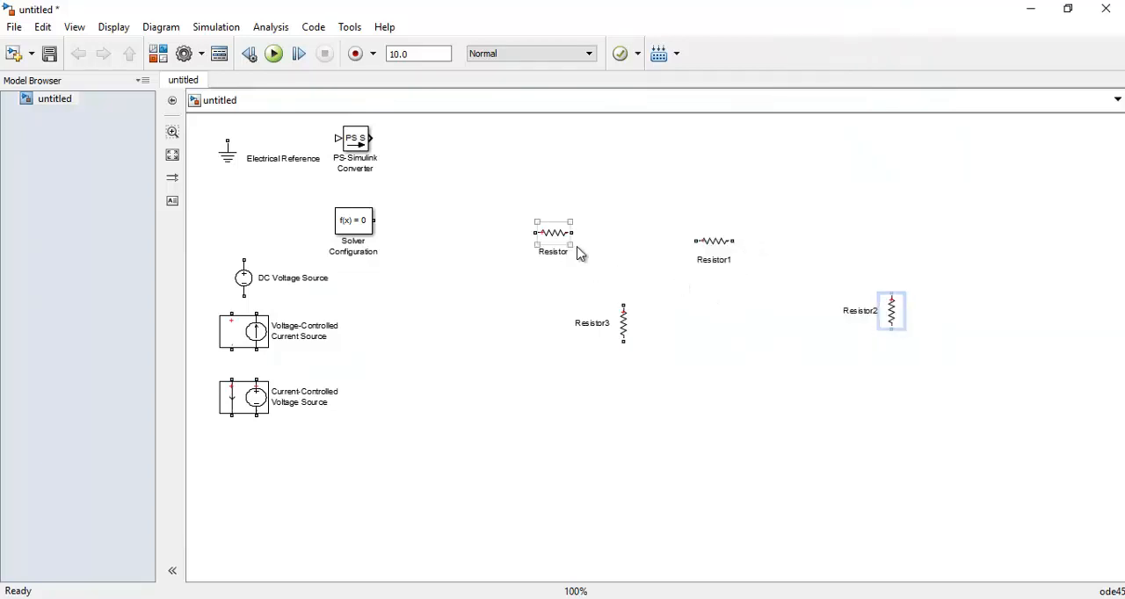
pyautogui.keyDown('ctrl'); pyautogui.click(713, 239); pyautogui.keyUp('ctrl')
# Arrange the DC Voltage Source beside Resistor3, the Electrical Reference near the canvas bottom, and the two controlled sources below the resistors
pyautogui.moveTo(245, 280); pyautogui.dragTo(446, 329)
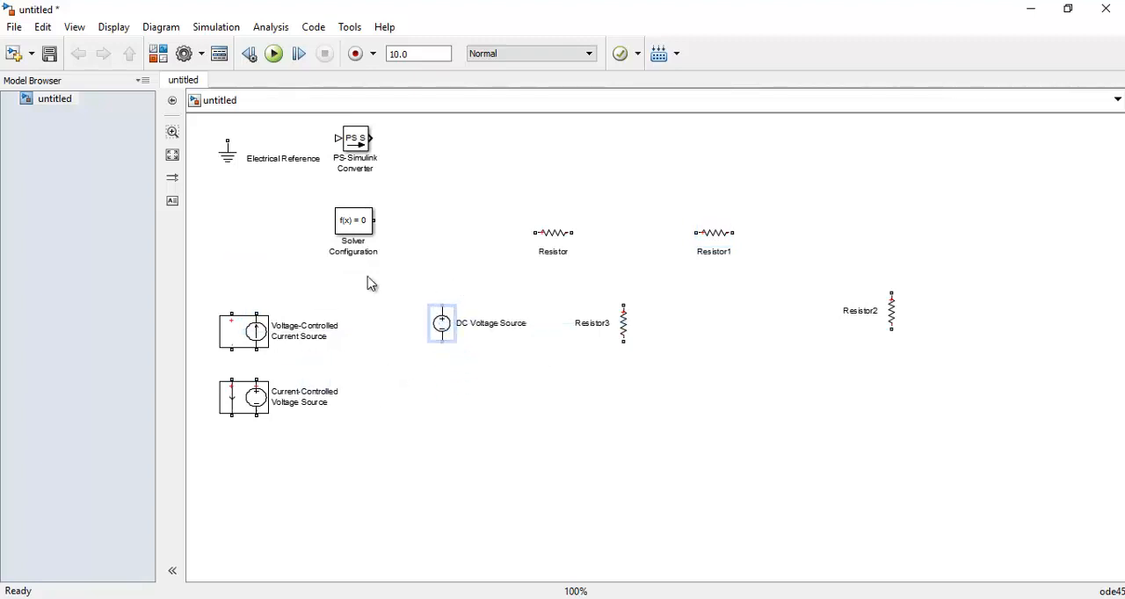
pyautogui.click(231, 161)
pyautogui.moveTo(231, 161); pyautogui.dragTo(356, 514)
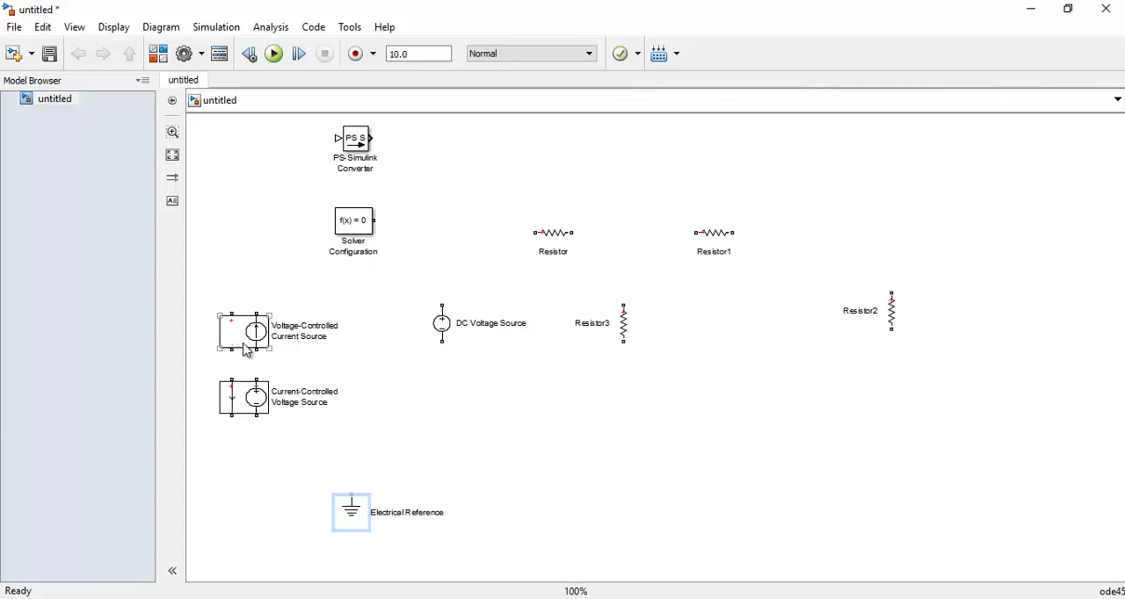
pyautogui.moveTo(245, 346); pyautogui.dragTo(793, 426)
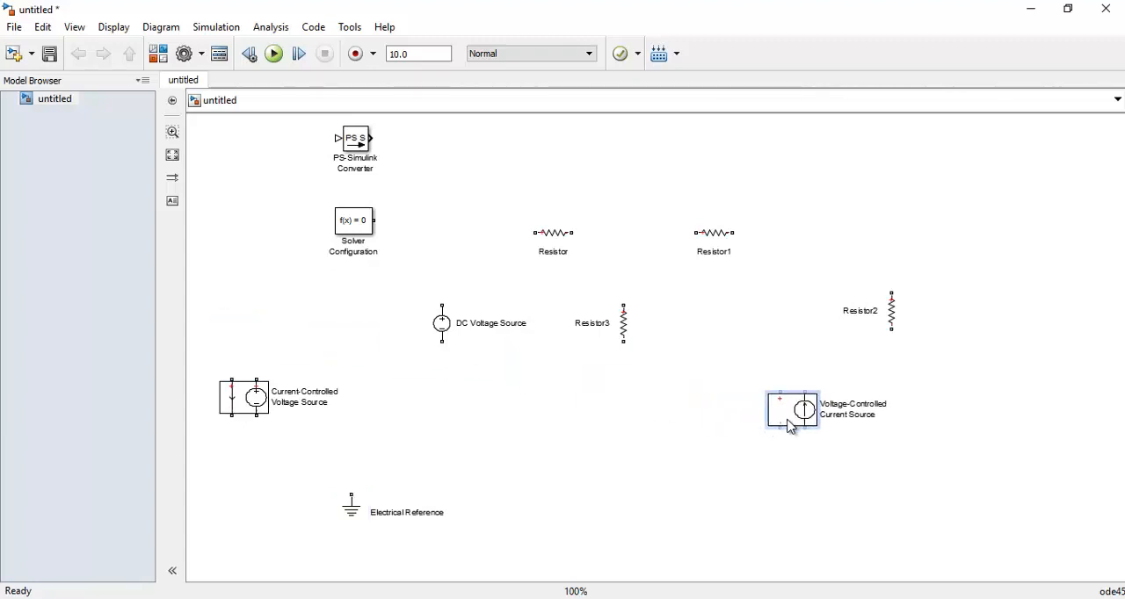
pyautogui.moveTo(260, 409); pyautogui.dragTo(614, 414)
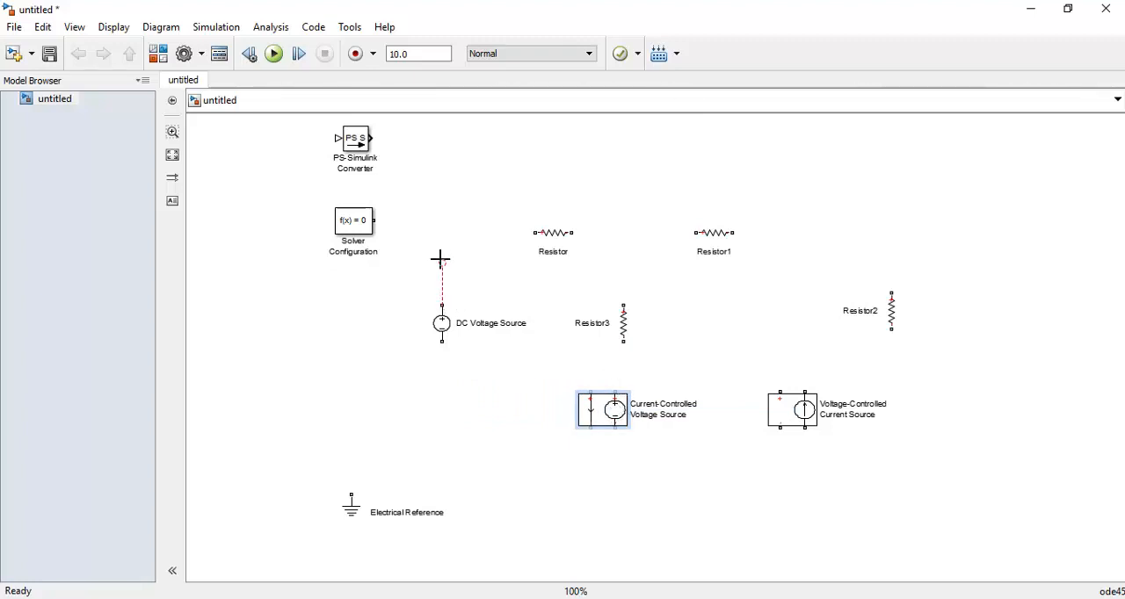
# Wire the positive terminal of the DC Voltage Source to the positive terminal of Resistor
pyautogui.moveTo(443, 242); pyautogui.dragTo(525, 232)
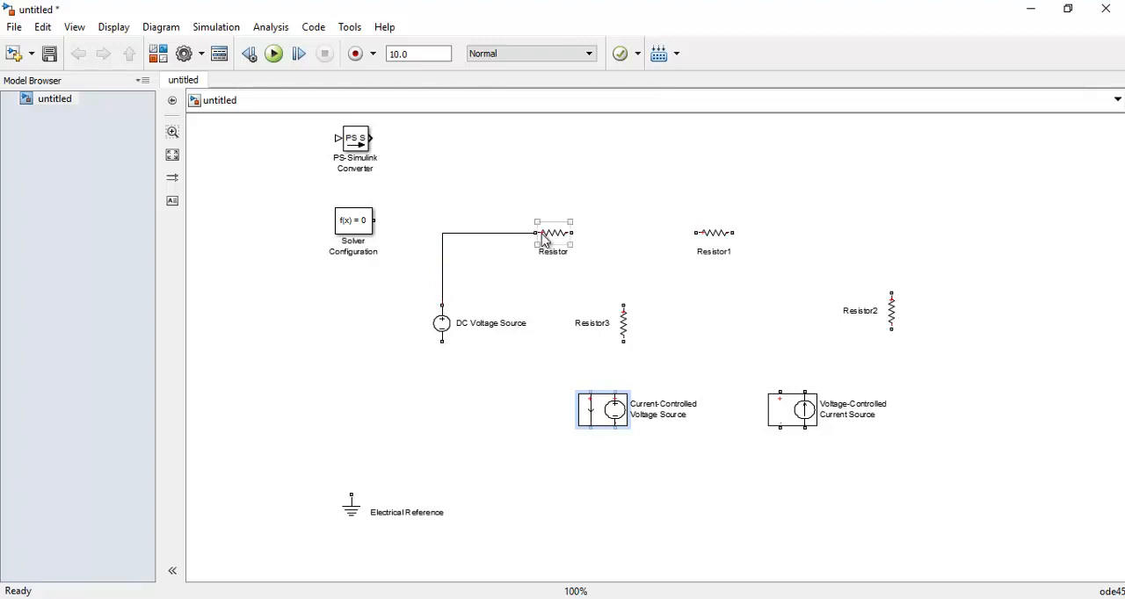
pyautogui.moveTo(621, 304); pyautogui.dragTo(581, 233)
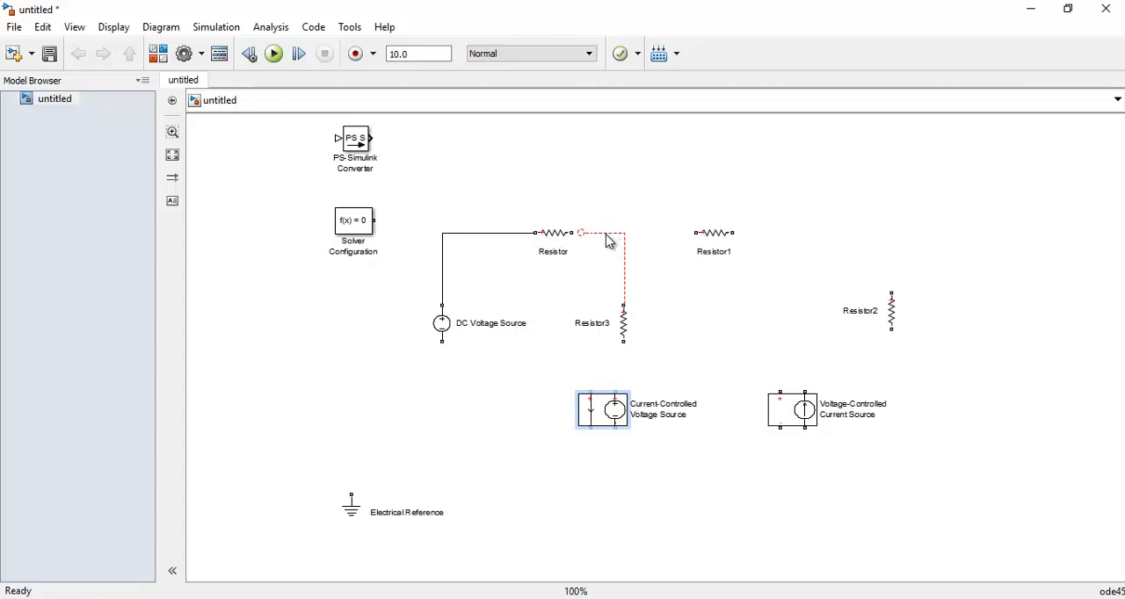
pyautogui.click(604, 234)
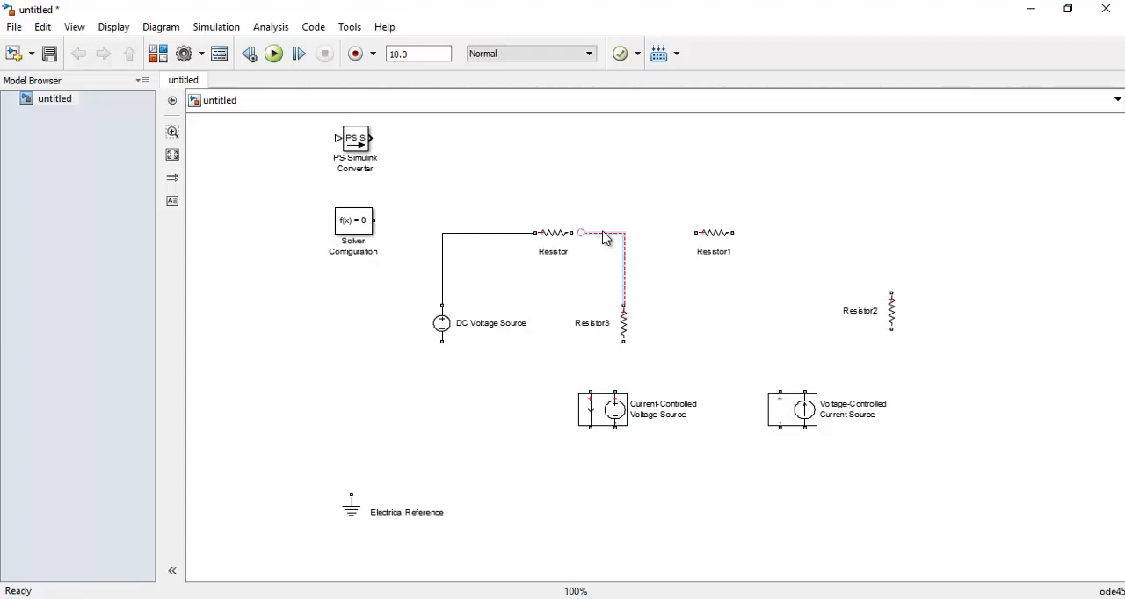
pyautogui.press('Delete')
# Wire Resistor to Resistor3 and connect Resistor1, Resistor2, both controlled sources' output sides, the Electrical Reference and Solver Configuration as in the schematic
pyautogui.moveTo(625, 305); pyautogui.dragTo(572, 233)
pyautogui.click(699, 230)
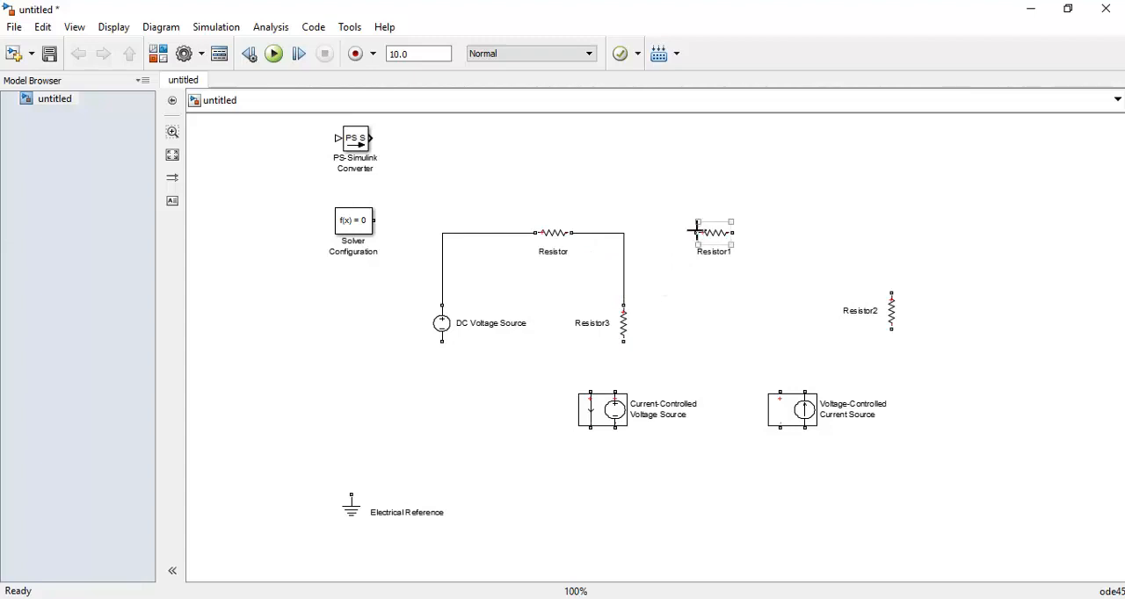
pyautogui.click(650, 288)
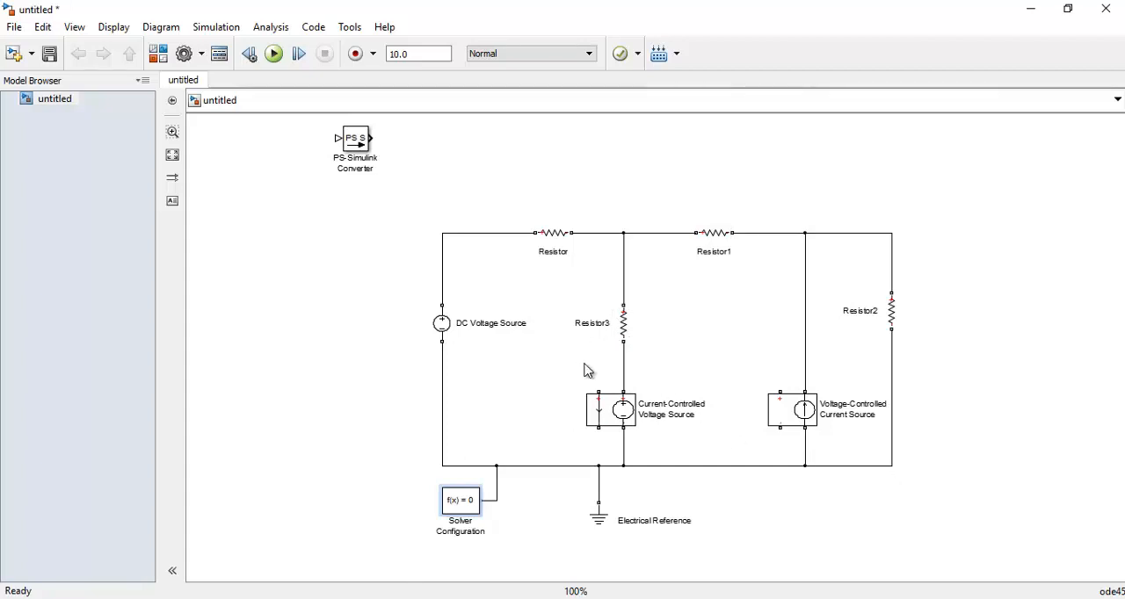
pyautogui.click(461, 510)
# Consult the Ejercicio3.jpg schematic and move the DC Voltage Source down and Resistor left along their wires to make room
pyautogui.hotkey('alt', 'Tab')
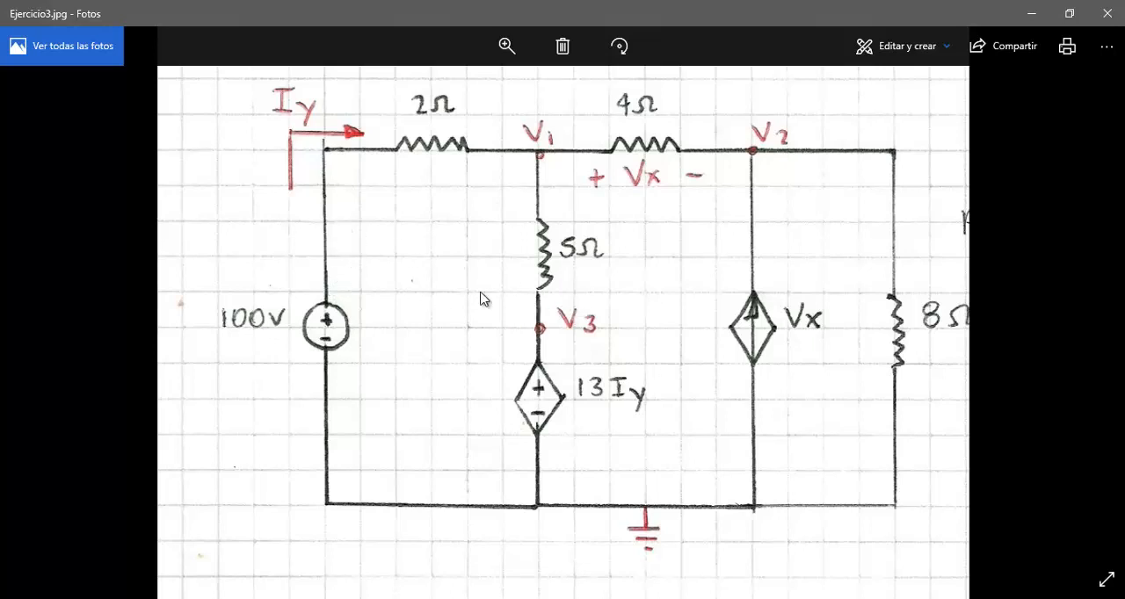
pyautogui.click(1031, 13)
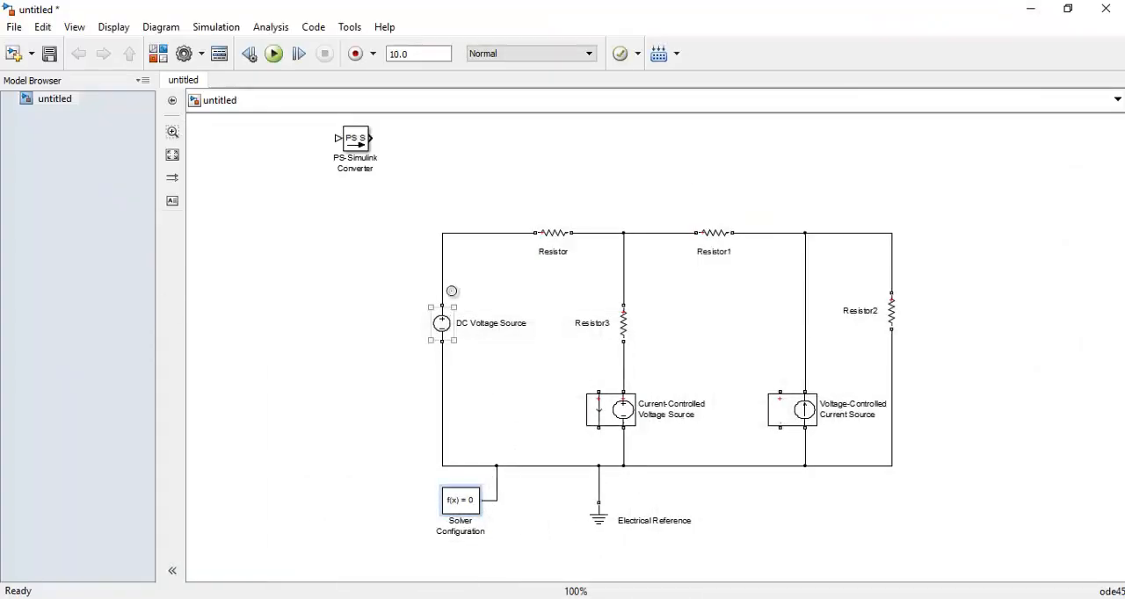
pyautogui.click(450, 337)
pyautogui.moveTo(450, 337); pyautogui.dragTo(449, 377)
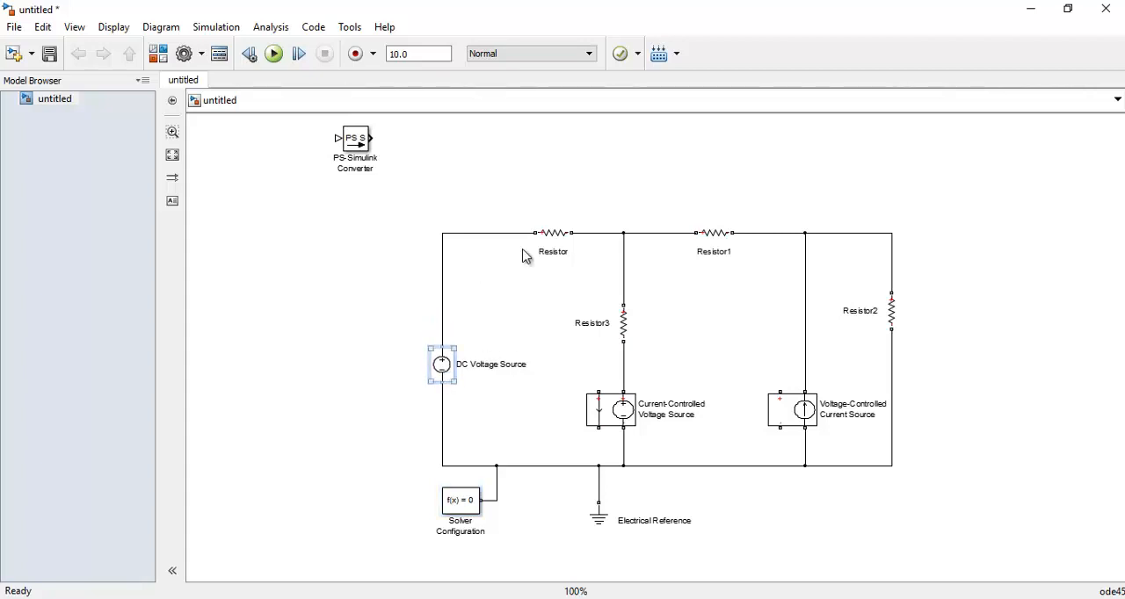
pyautogui.moveTo(558, 239); pyautogui.dragTo(521, 241)
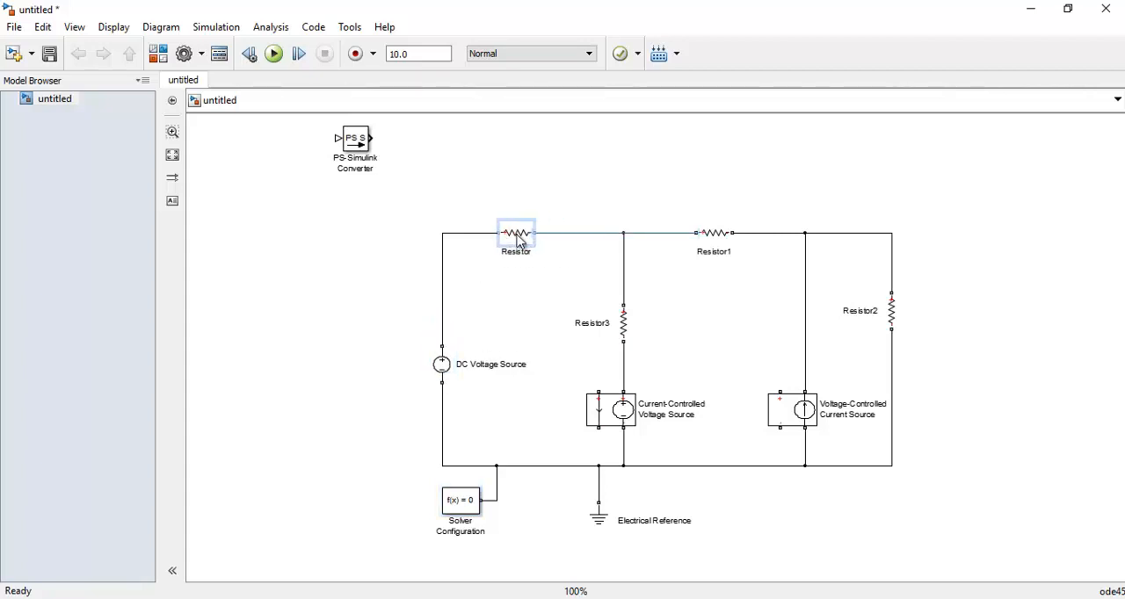
# Replace the wire between the DC Voltage Source and Resistor with the Current-Controlled Voltage Source's current-sensing branch connected in series
pyautogui.click(451, 318)
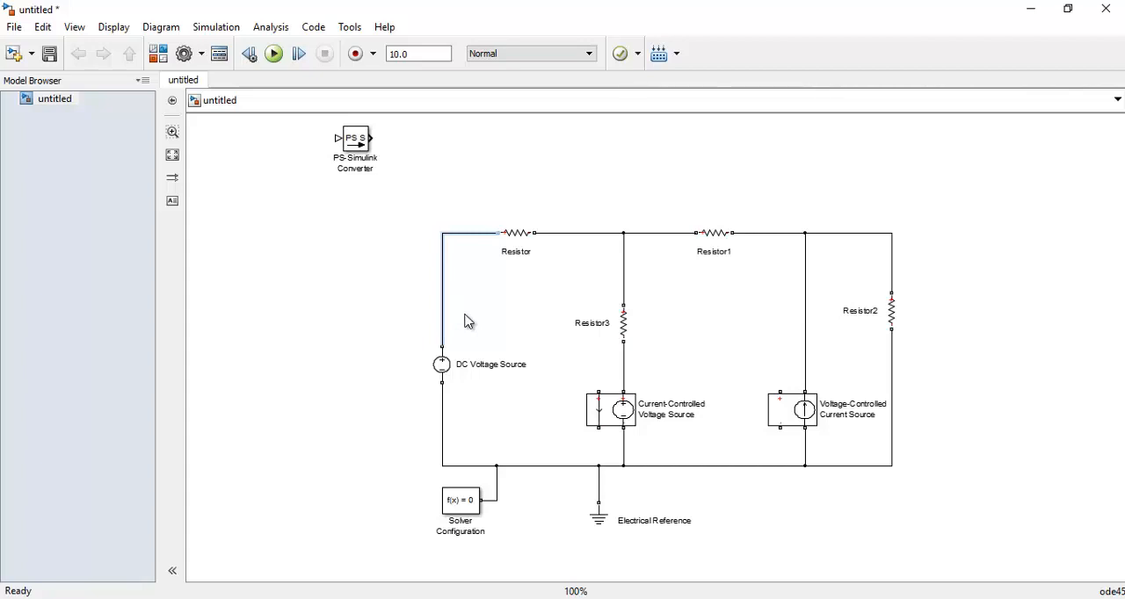
pyautogui.press('Delete')
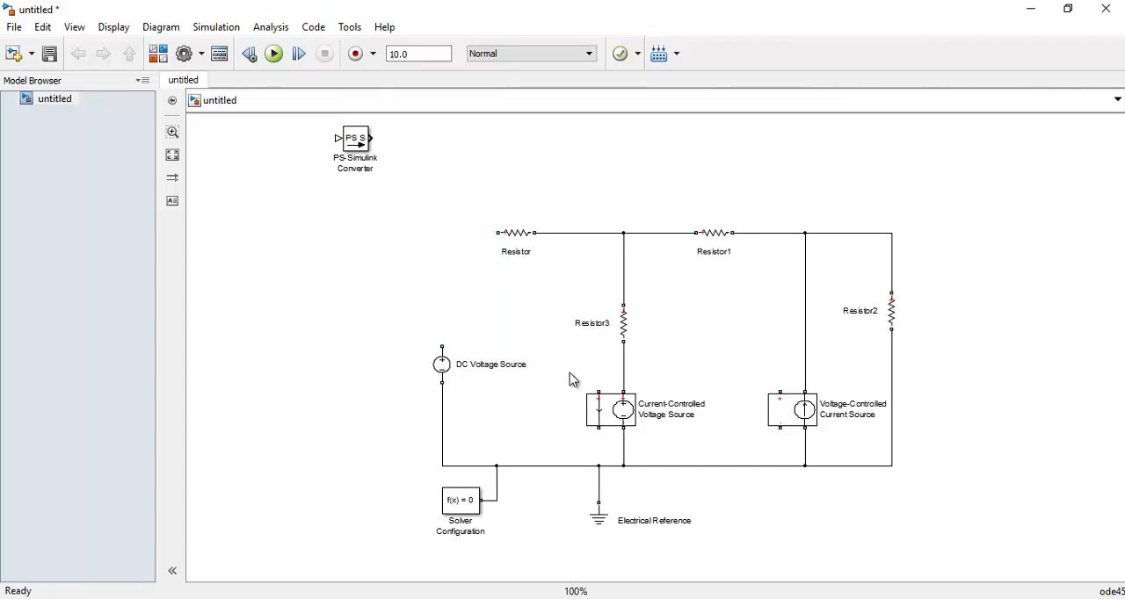
pyautogui.click(606, 401)
pyautogui.moveTo(598, 392)
pyautogui.mouseDown()
pyautogui.moveTo(522, 325)
pyautogui.moveTo(446, 345)
pyautogui.mouseUp()
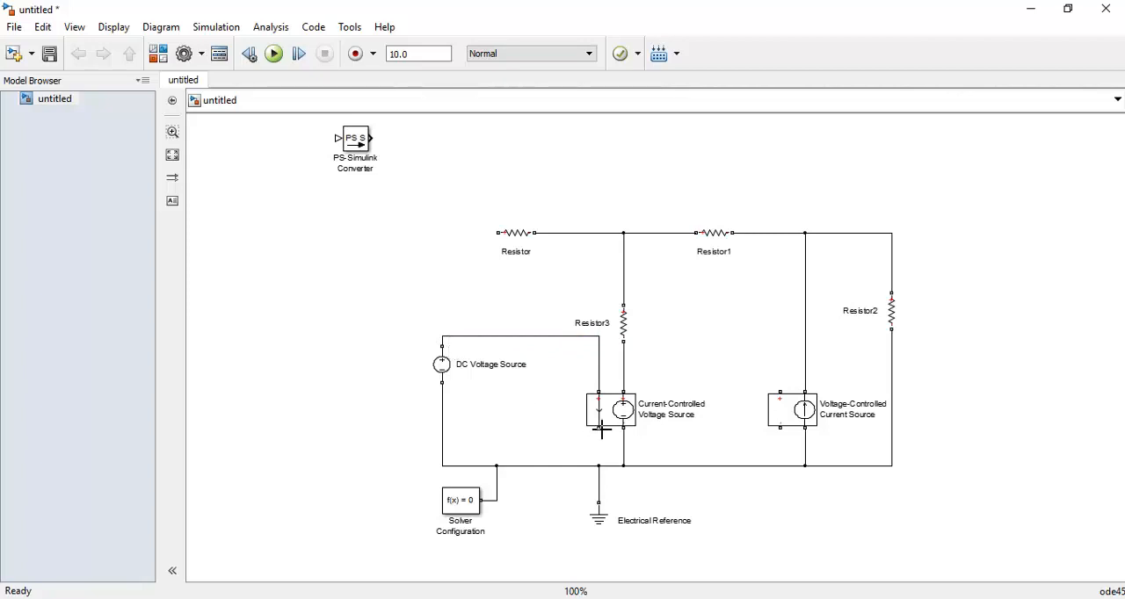
pyautogui.moveTo(601, 430); pyautogui.dragTo(497, 233)
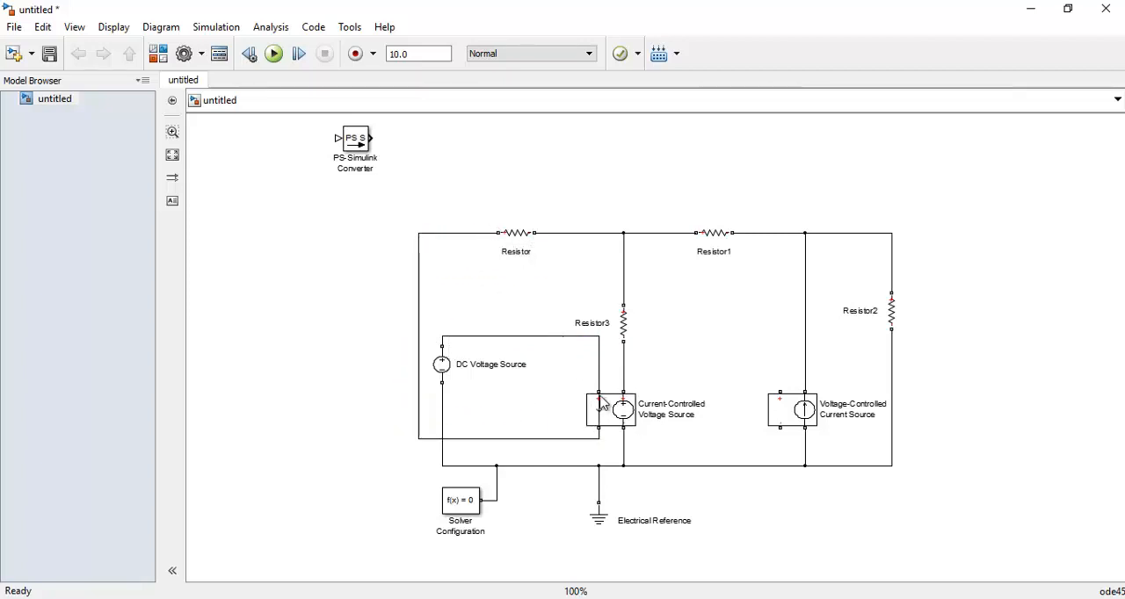
# Compare the current-sensing wiring with the Ejercicio3.jpg schematic and examine where the control voltage Vx of the dependent current source is taken
pyautogui.click(533, 250)
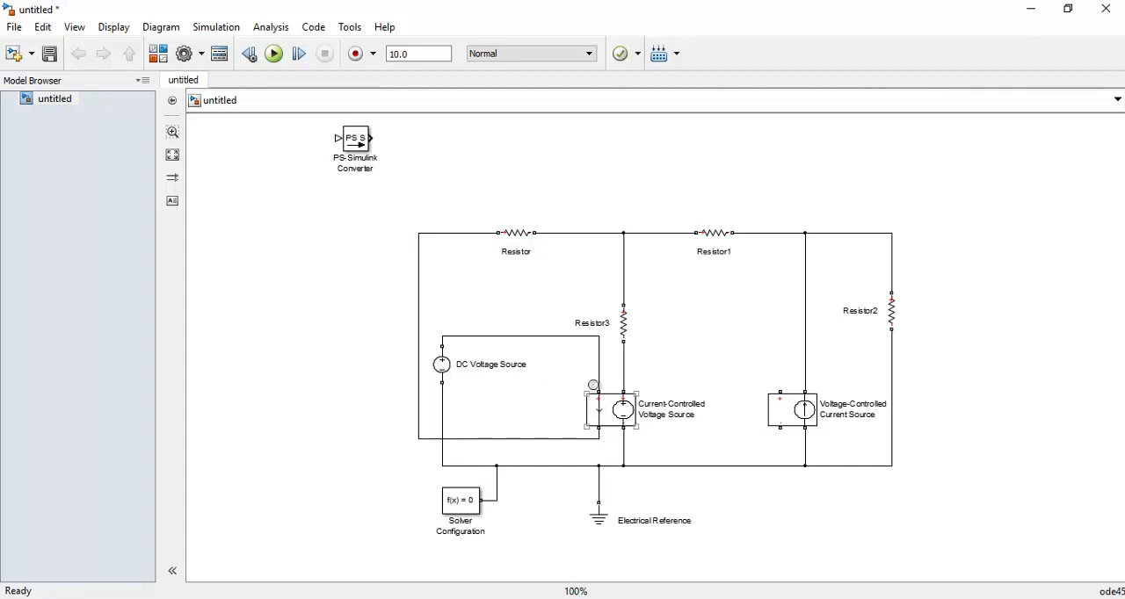
pyautogui.click(448, 376)
pyautogui.click(357, 598)
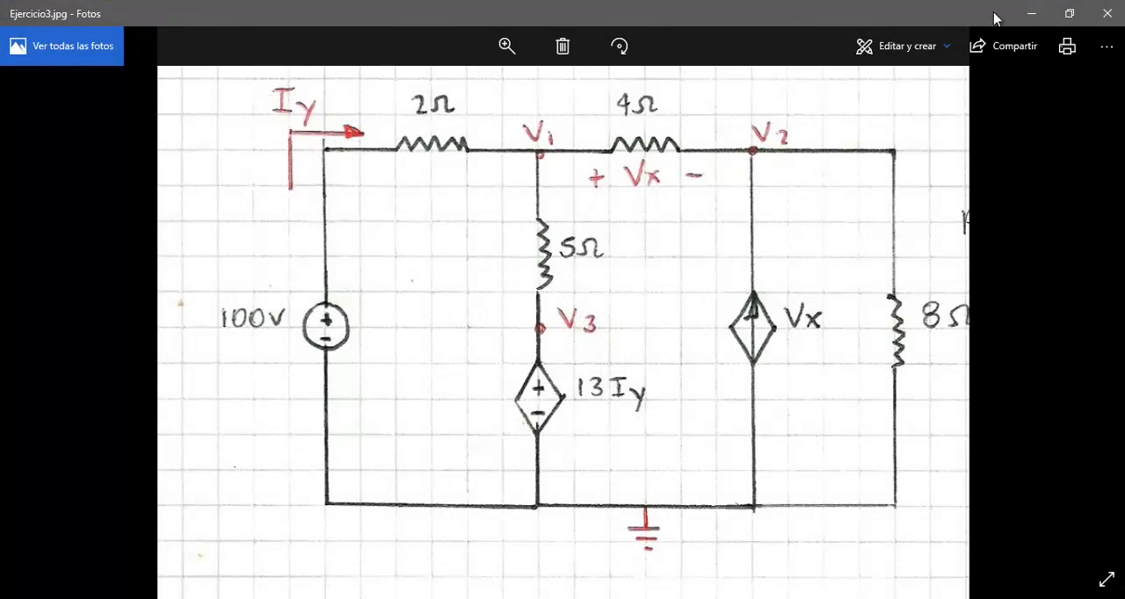
pyautogui.click(1031, 14)
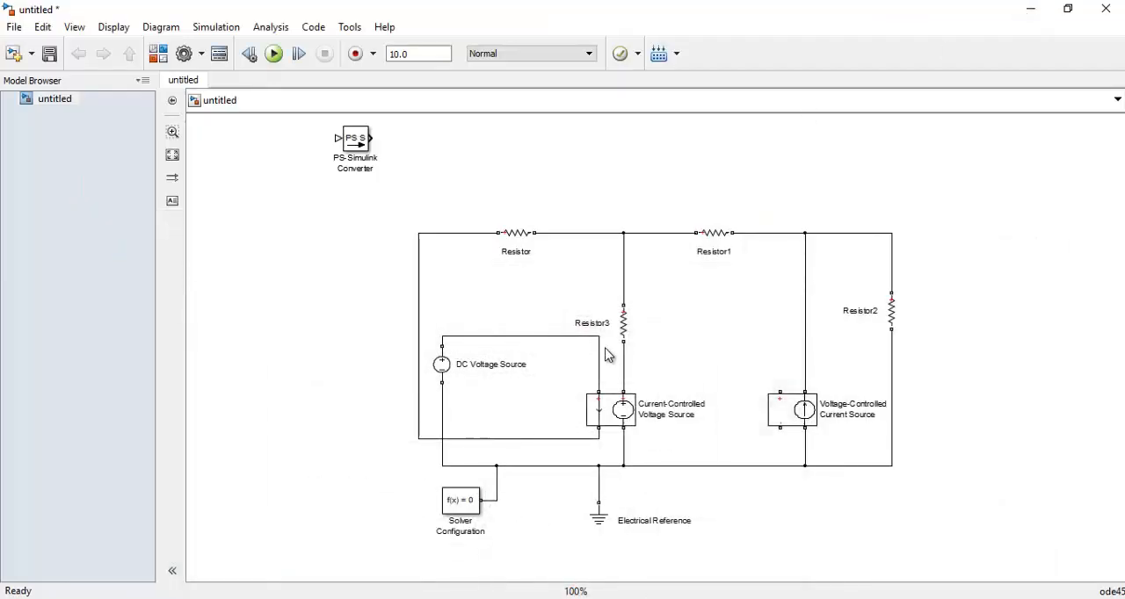
pyautogui.click(604, 404)
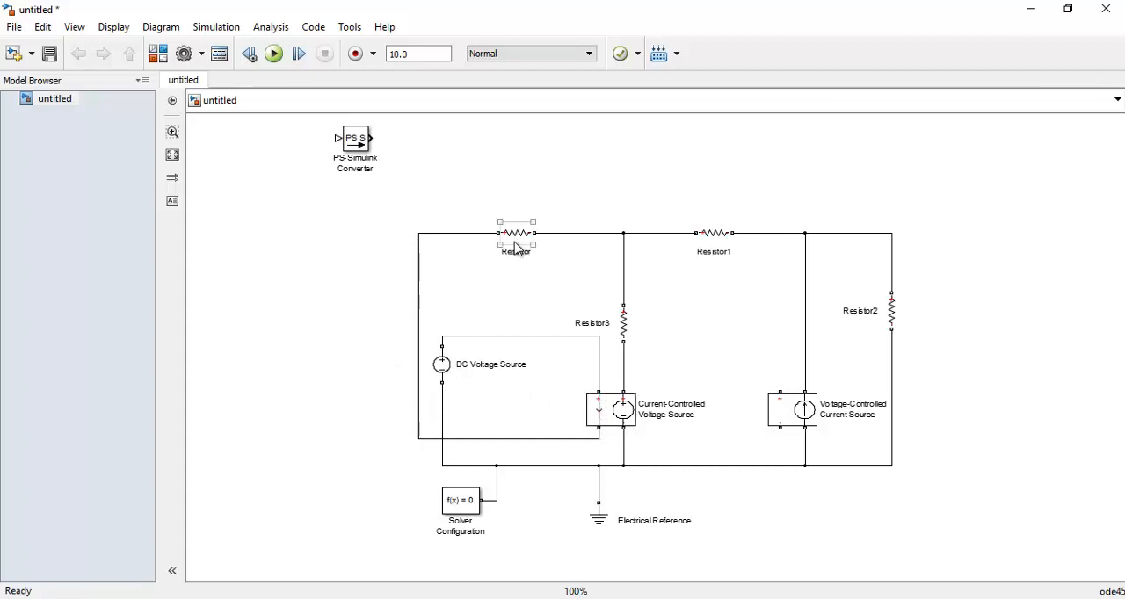
pyautogui.click(359, 546)
pyautogui.hotkey('alt', 'Tab')
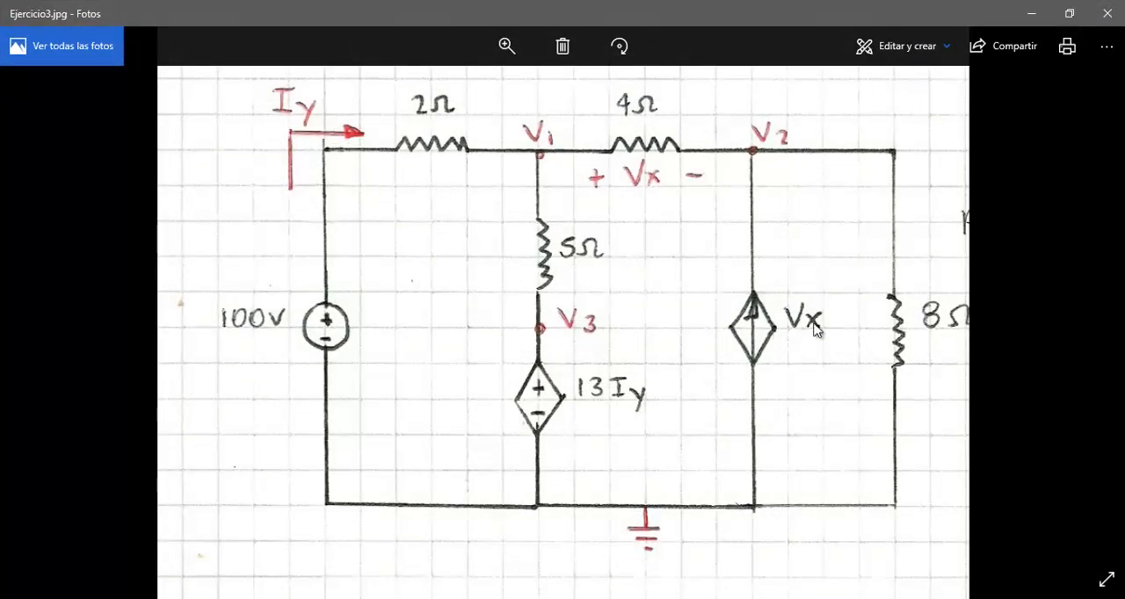
pyautogui.click(1033, 14)
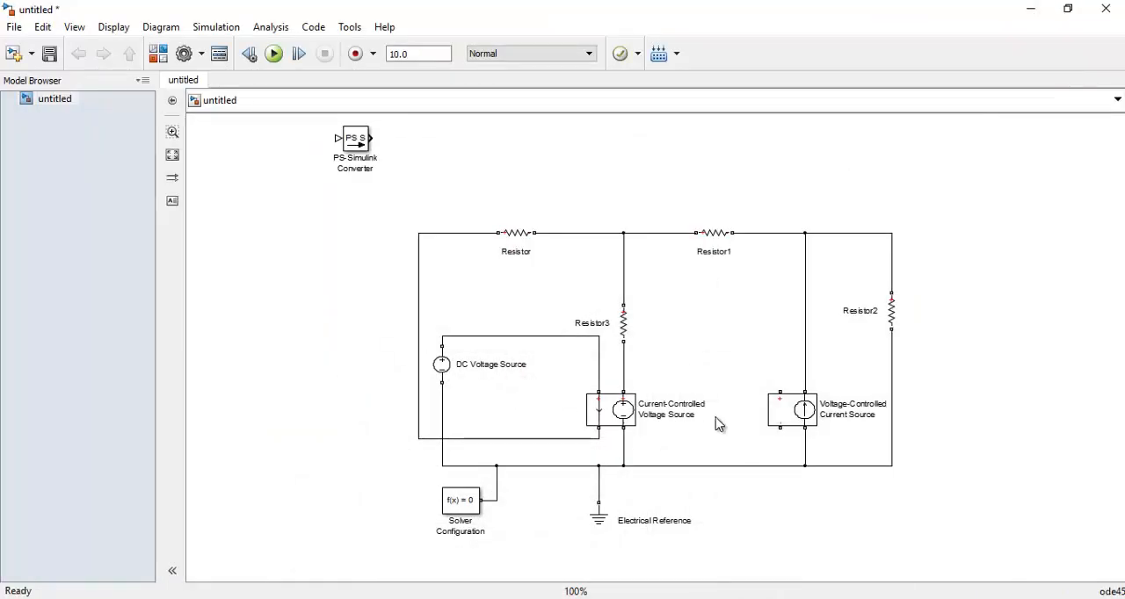
# Wire the Voltage-Controlled Current Source's control terminals across Resistor1, with the negative wire routed outside Resistor2, and shift Resistor2 slightly down
pyautogui.click(782, 415)
pyautogui.moveTo(780, 392); pyautogui.dragTo(656, 234)
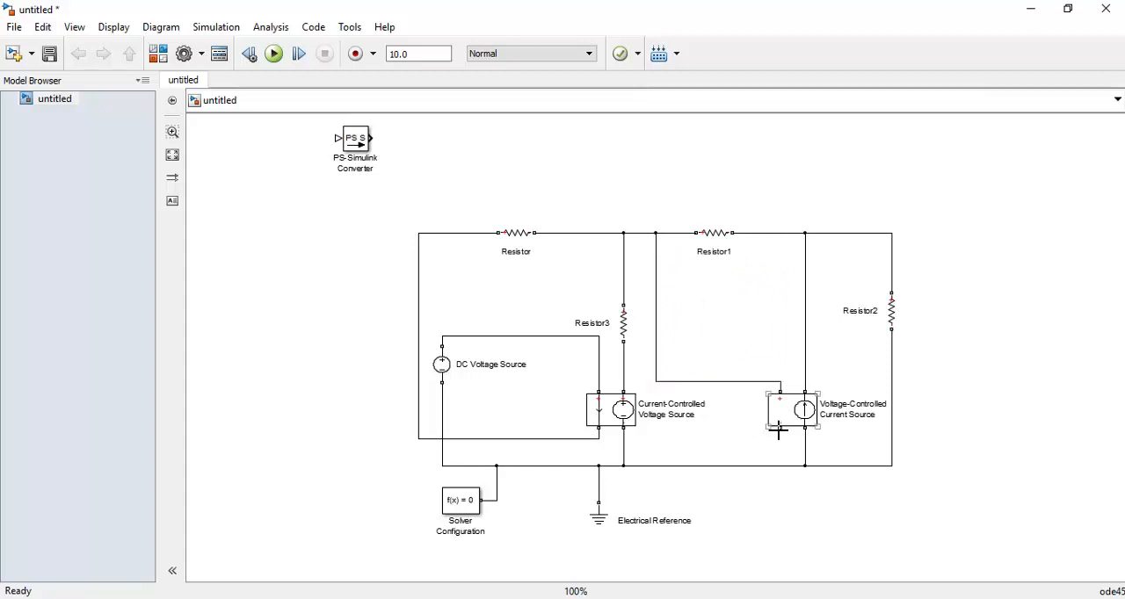
pyautogui.moveTo(777, 430); pyautogui.dragTo(758, 234)
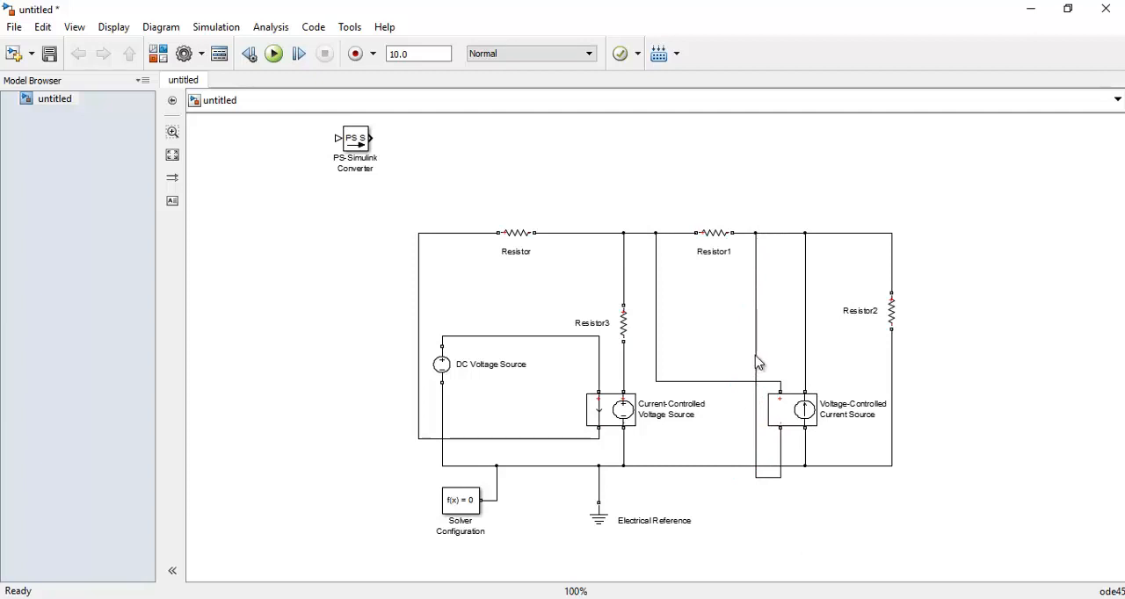
pyautogui.moveTo(756, 358); pyautogui.dragTo(1004, 339)
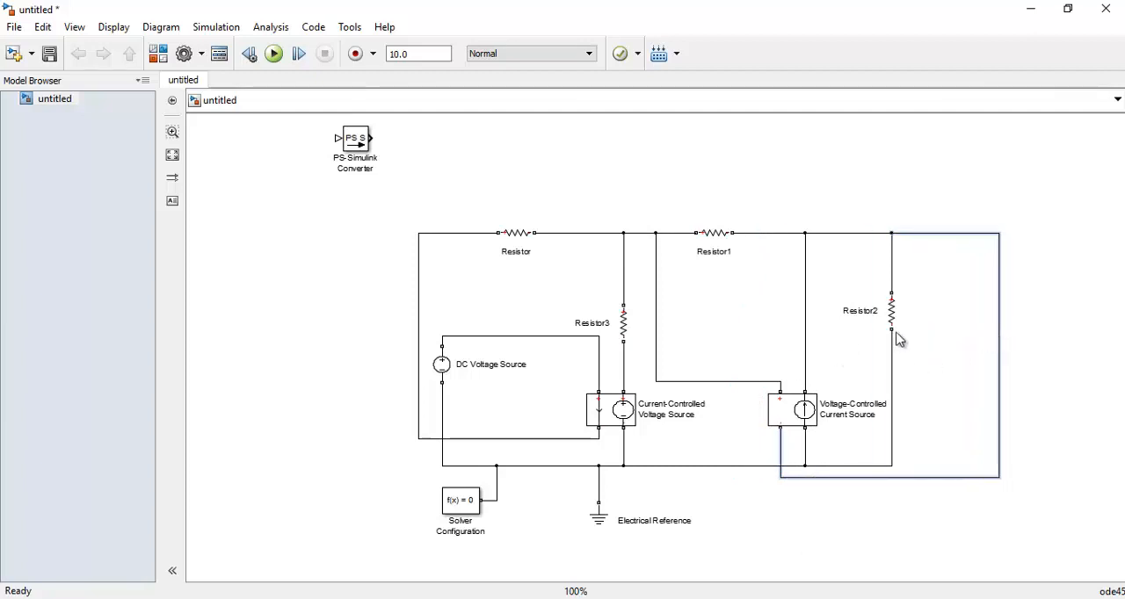
pyautogui.moveTo(891, 326); pyautogui.dragTo(894, 346)
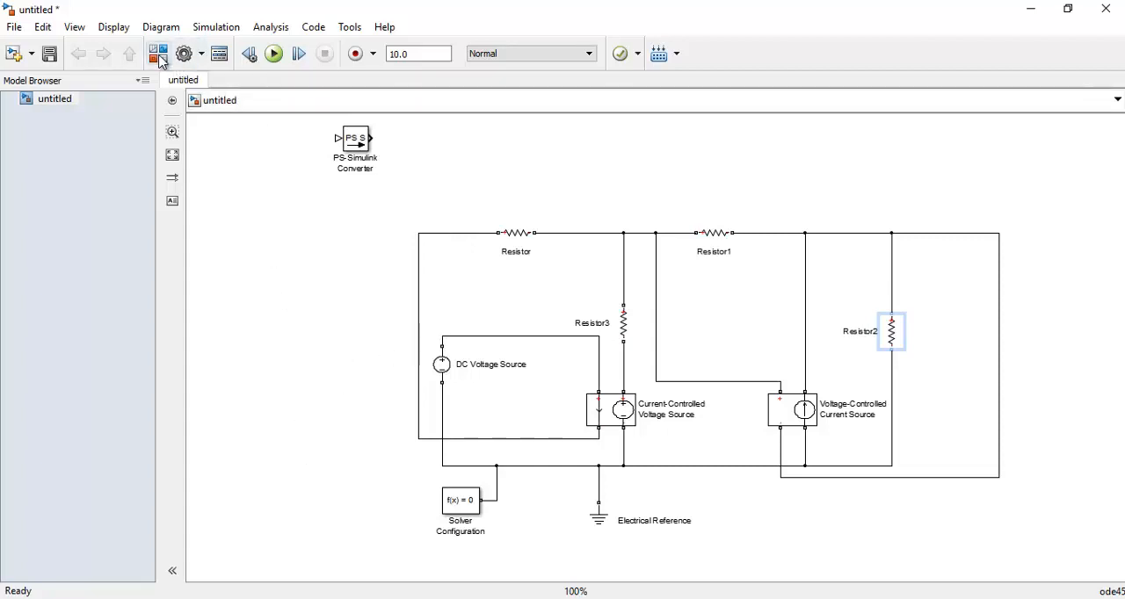
# Add a Current Sensor above Resistor and a Voltage Sensor to the model from the Simscape Electrical Sensors library
pyautogui.click(159, 55)
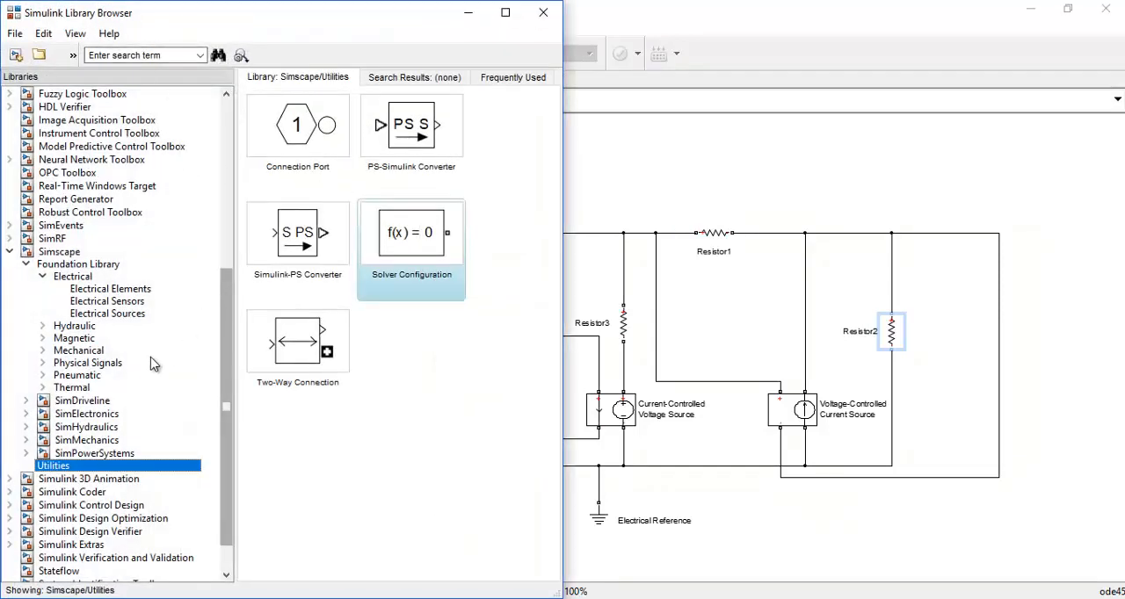
pyautogui.moveTo(228, 301); pyautogui.dragTo(226, 290)
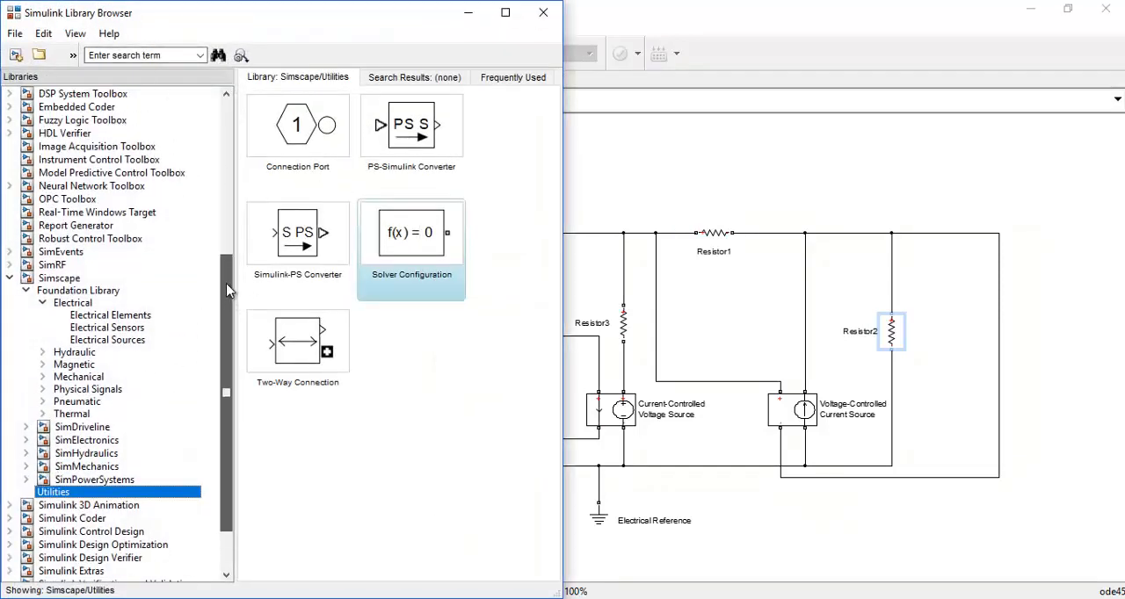
pyautogui.click(134, 329)
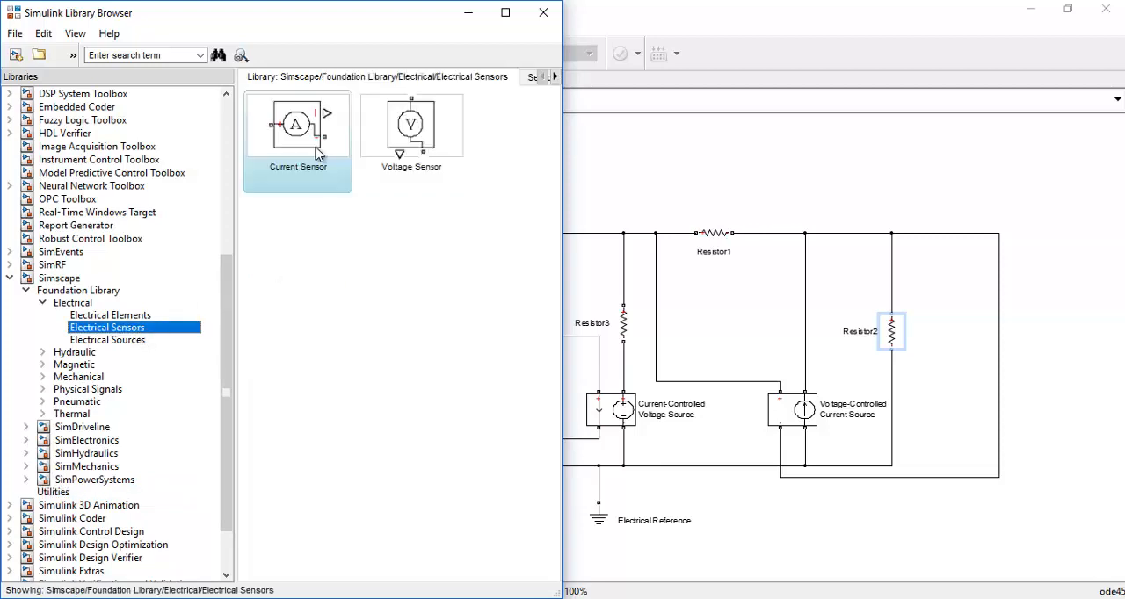
pyautogui.moveTo(291, 136); pyautogui.dragTo(787, 167)
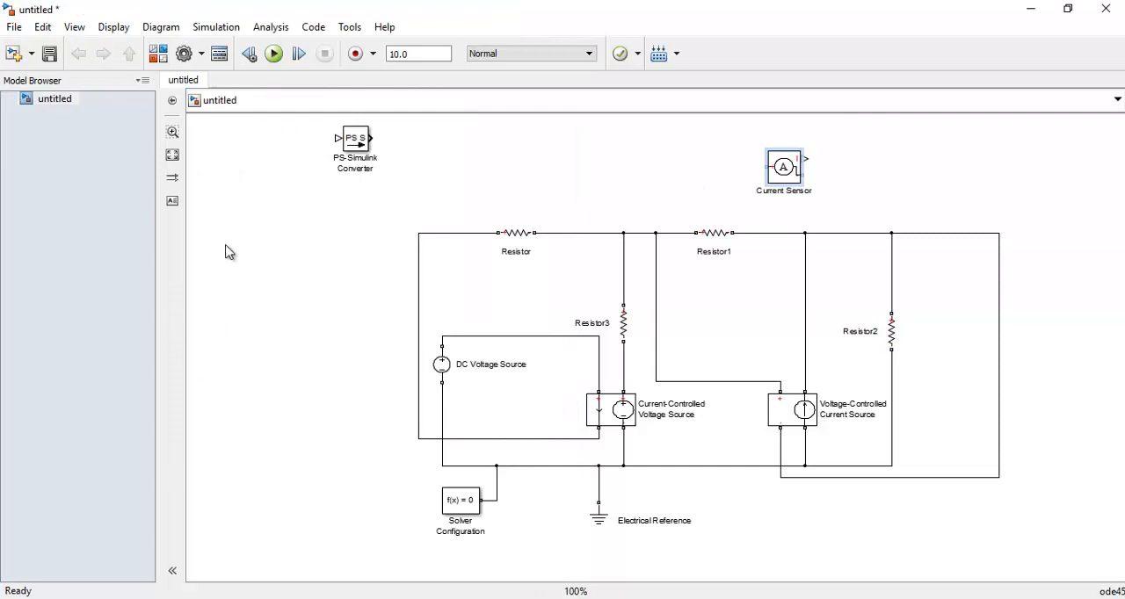
pyautogui.click(158, 54)
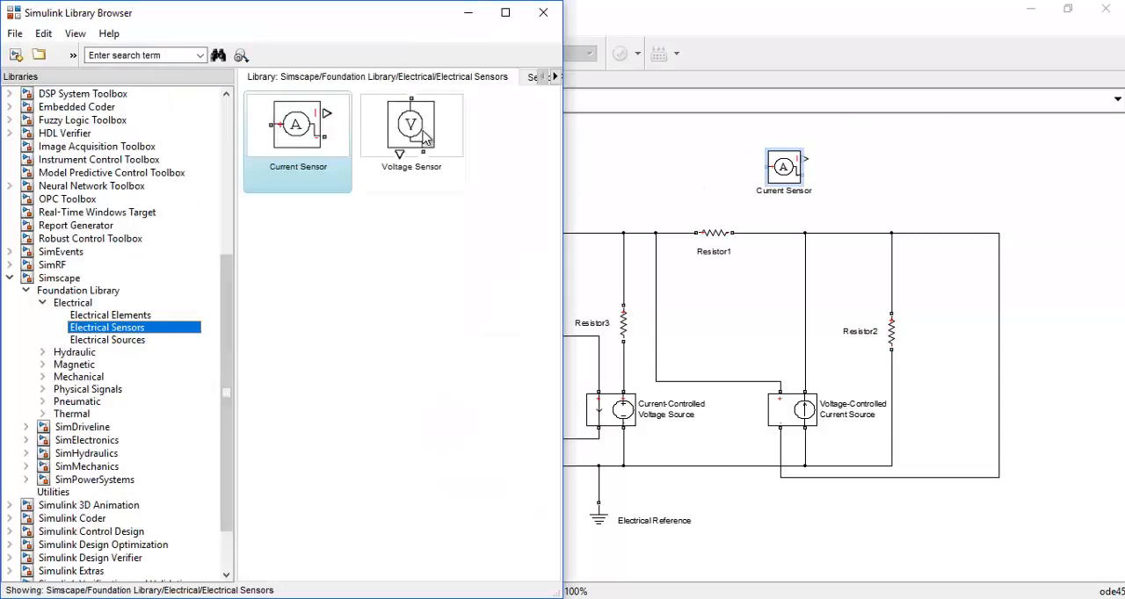
pyautogui.moveTo(424, 138); pyautogui.dragTo(610, 175)
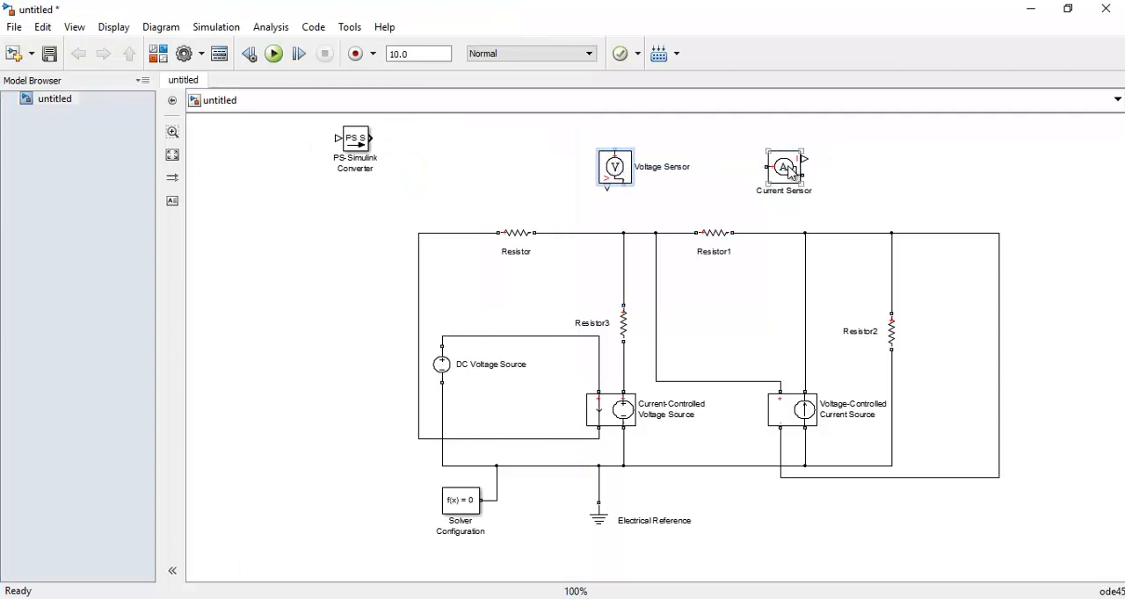
pyautogui.moveTo(789, 171); pyautogui.dragTo(477, 171)
# Rotate the Voltage Sensor so its terminals lie horizontally and wire it in parallel across Resistor1
pyautogui.moveTo(604, 180); pyautogui.dragTo(675, 180)
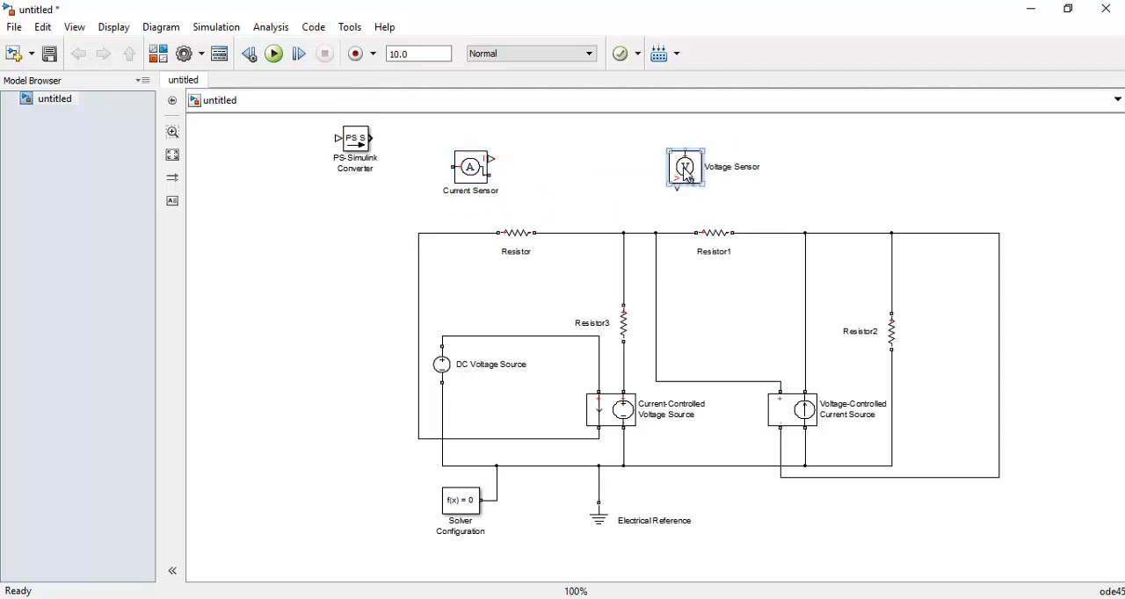
pyautogui.hotkey('ctrl', 'r')
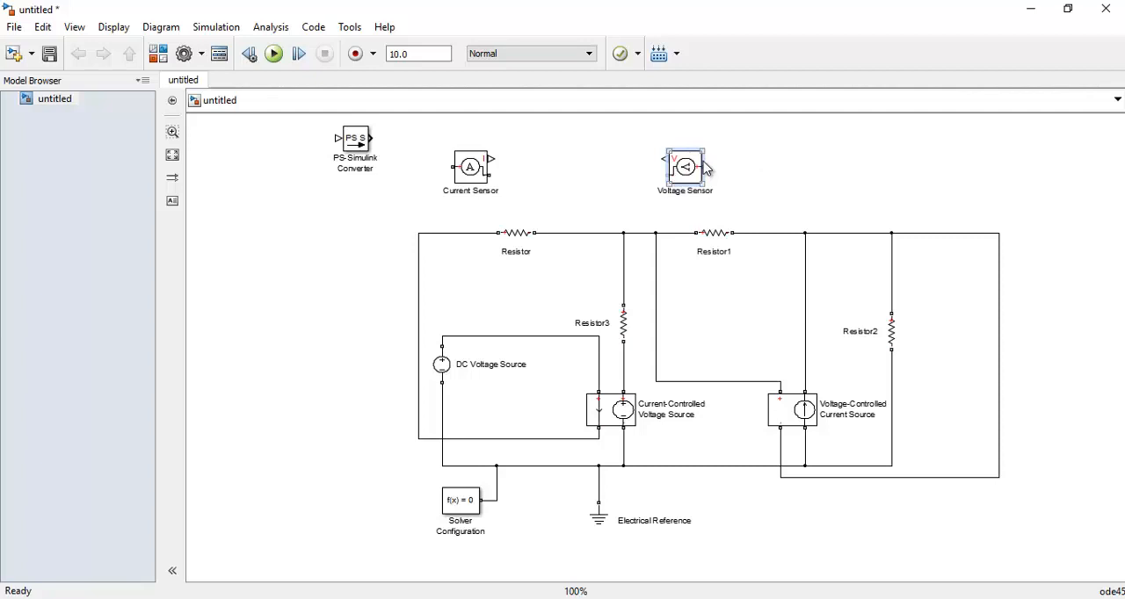
pyautogui.hotkey('ctrl', 'r')
pyautogui.hotkey('ctrl', 'r')
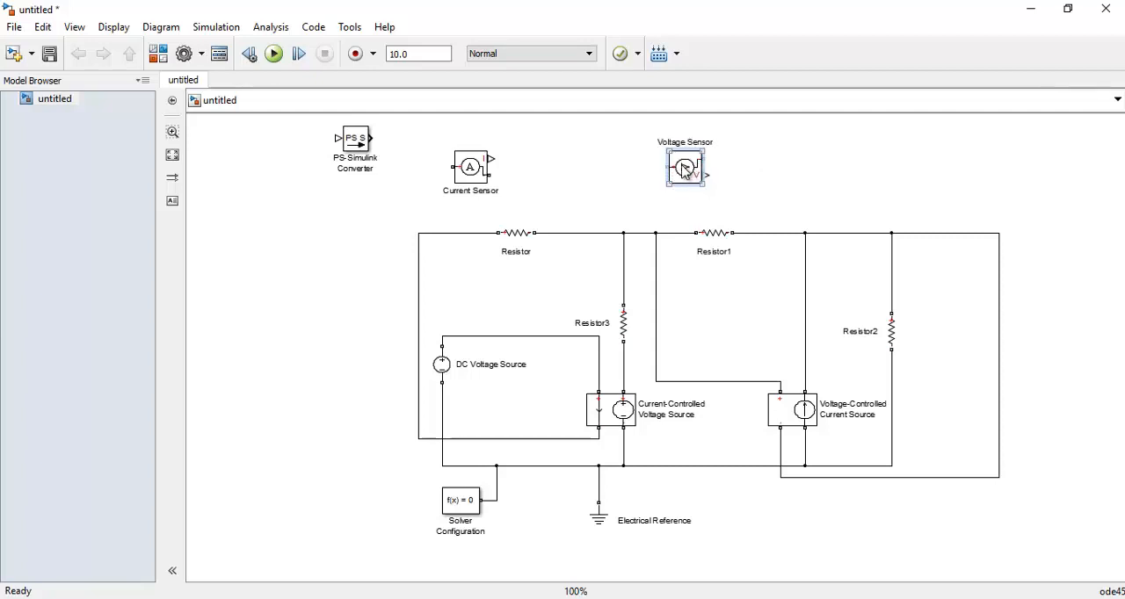
pyautogui.moveTo(682, 171); pyautogui.dragTo(675, 233)
pyautogui.moveTo(730, 180); pyautogui.dragTo(757, 233)
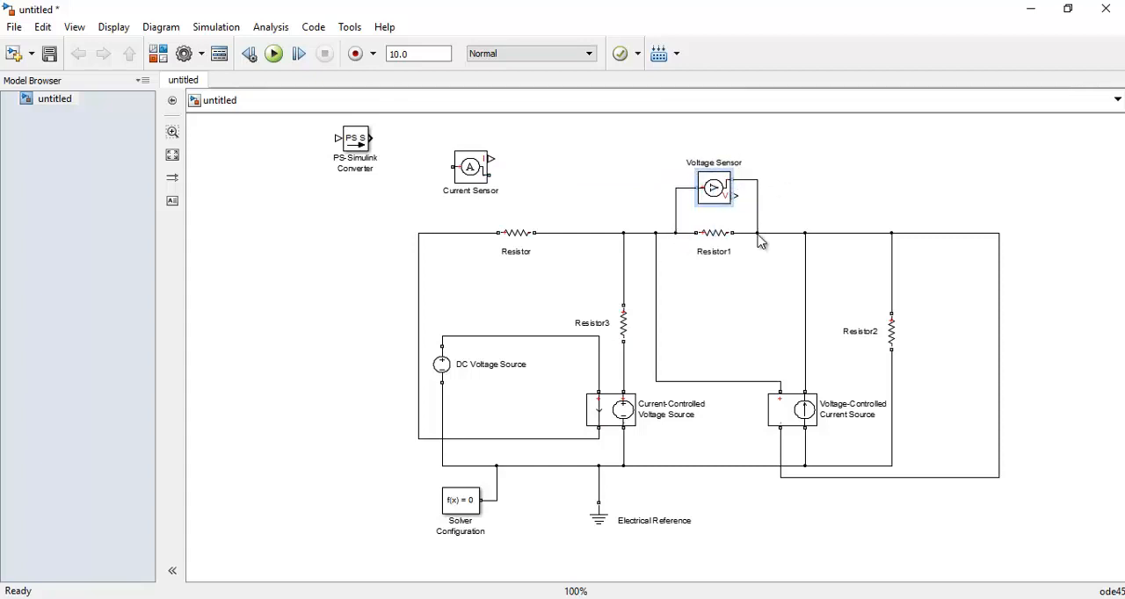
# Shift Resistor toward the DC source side and replace its wire to the Resistor3 node with the Current Sensor in series
pyautogui.click(438, 235)
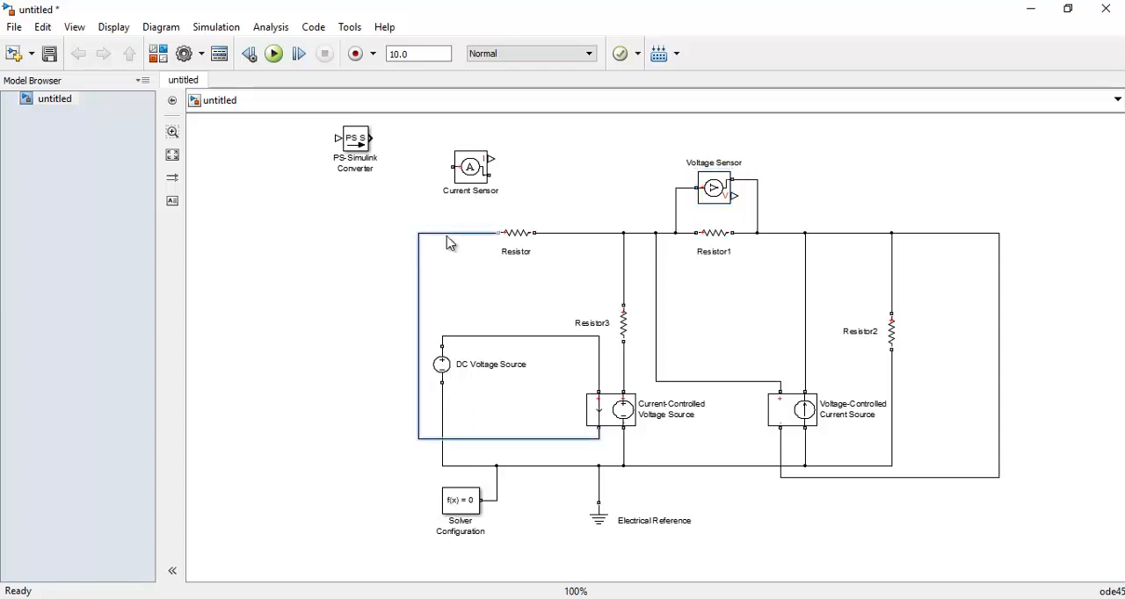
pyautogui.click(493, 276)
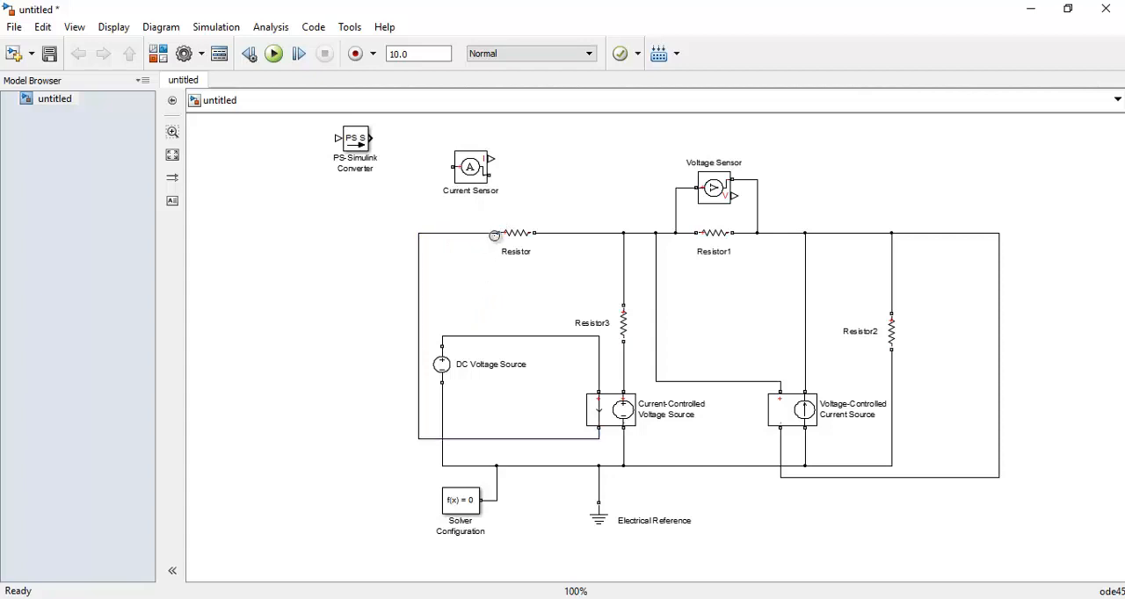
pyautogui.moveTo(513, 235); pyautogui.dragTo(480, 245)
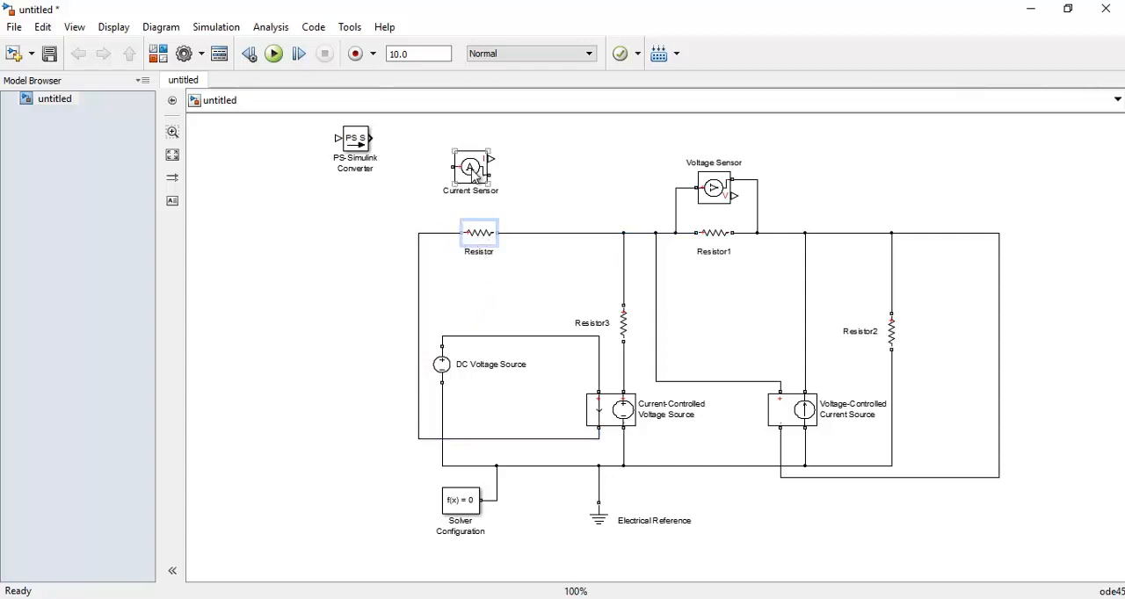
pyautogui.moveTo(475, 174); pyautogui.dragTo(549, 194)
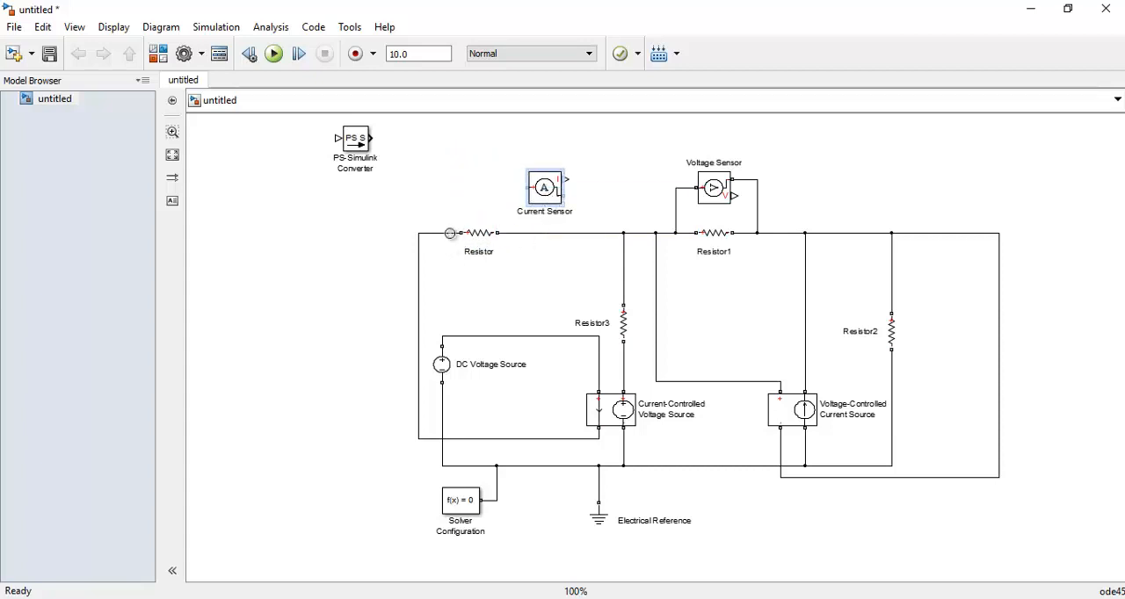
pyautogui.click(551, 235)
pyautogui.press('Delete')
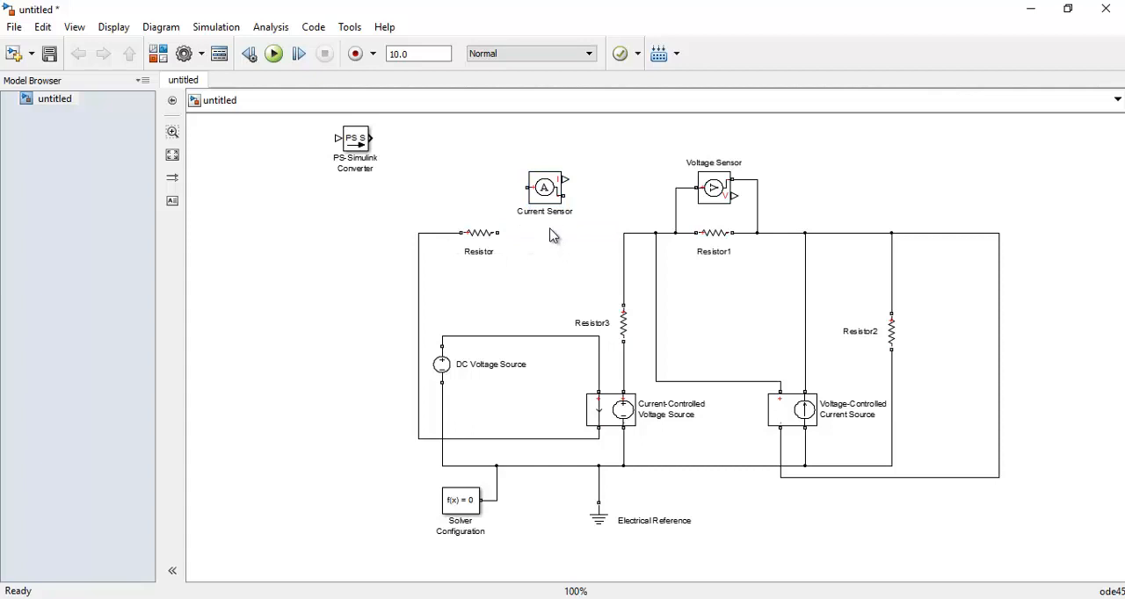
pyautogui.moveTo(545, 205); pyautogui.dragTo(623, 234)
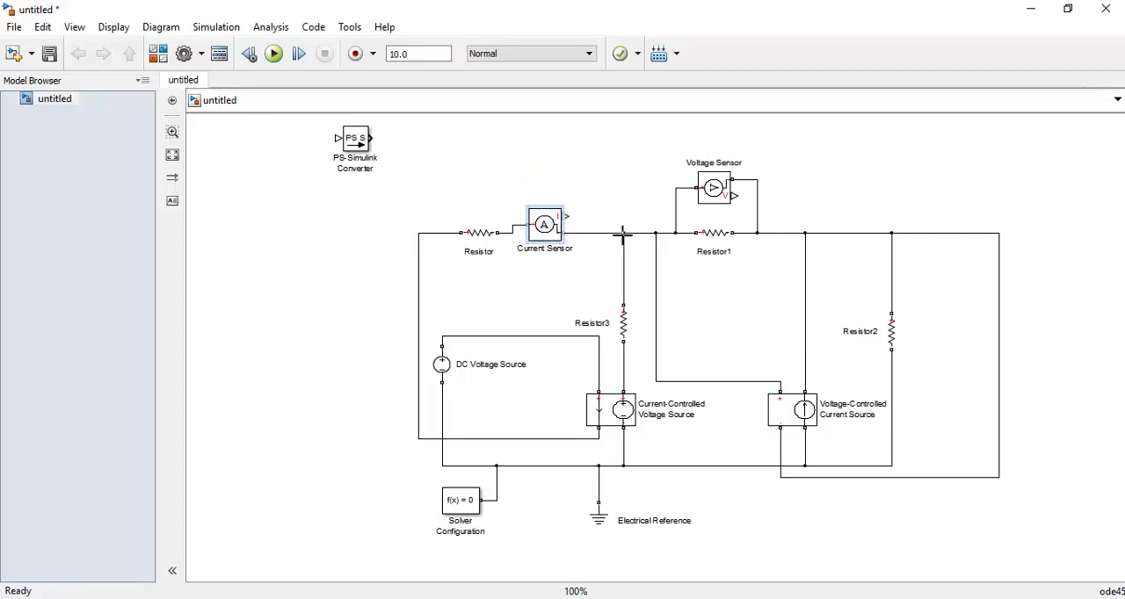
# Align the Current Sensor with Resistor and connect a separate PS-Simulink Converter to the measurement output of each sensor
pyautogui.moveTo(355, 148); pyautogui.dragTo(587, 155)
pyautogui.moveTo(553, 227); pyautogui.dragTo(547, 235)
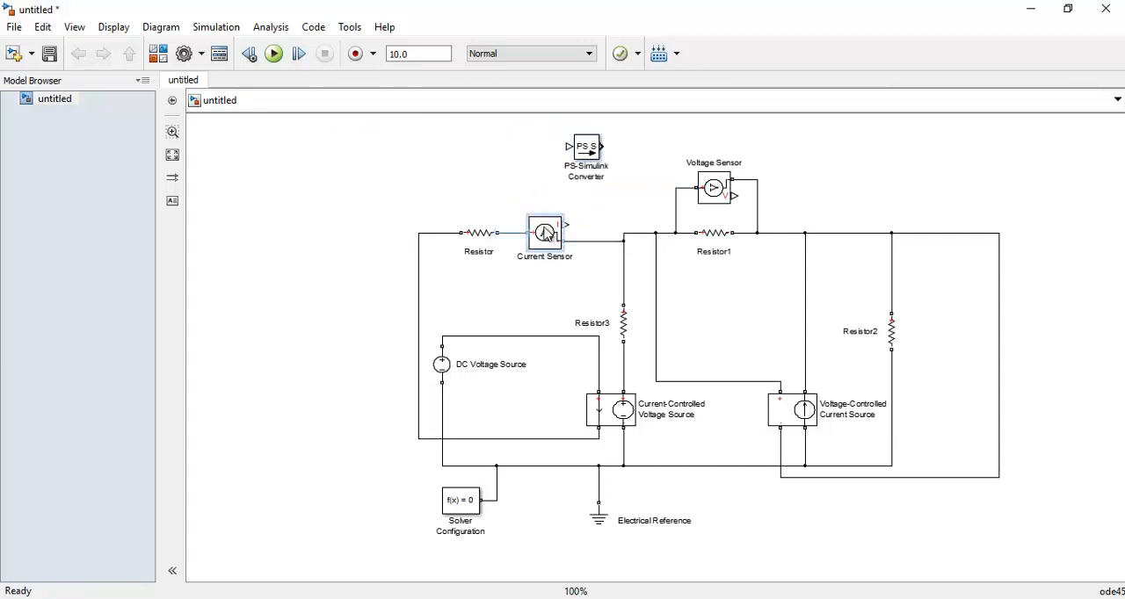
pyautogui.moveTo(590, 152); pyautogui.dragTo(827, 178)
pyautogui.moveTo(737, 195); pyautogui.dragTo(802, 172)
pyautogui.moveTo(587, 172)
pyautogui.mouseDown()
pyautogui.moveTo(584, 209)
pyautogui.moveTo(578, 187)
pyautogui.mouseUp()
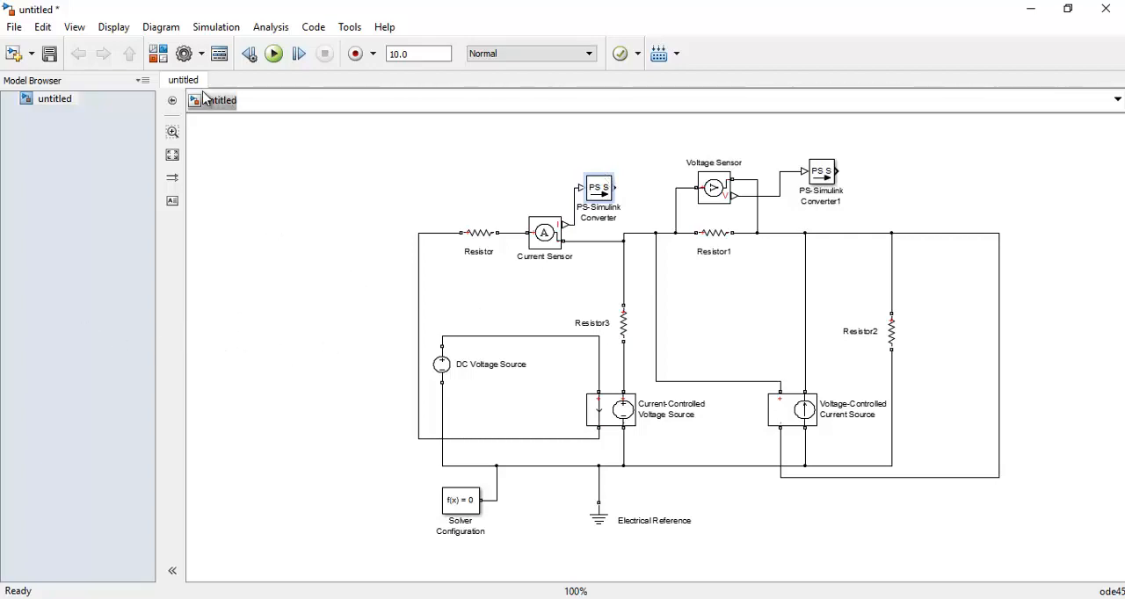
# Add two Display blocks from the Simulink Sinks library and connect each PS-Simulink Converter output to its own Display
pyautogui.click(157, 53)
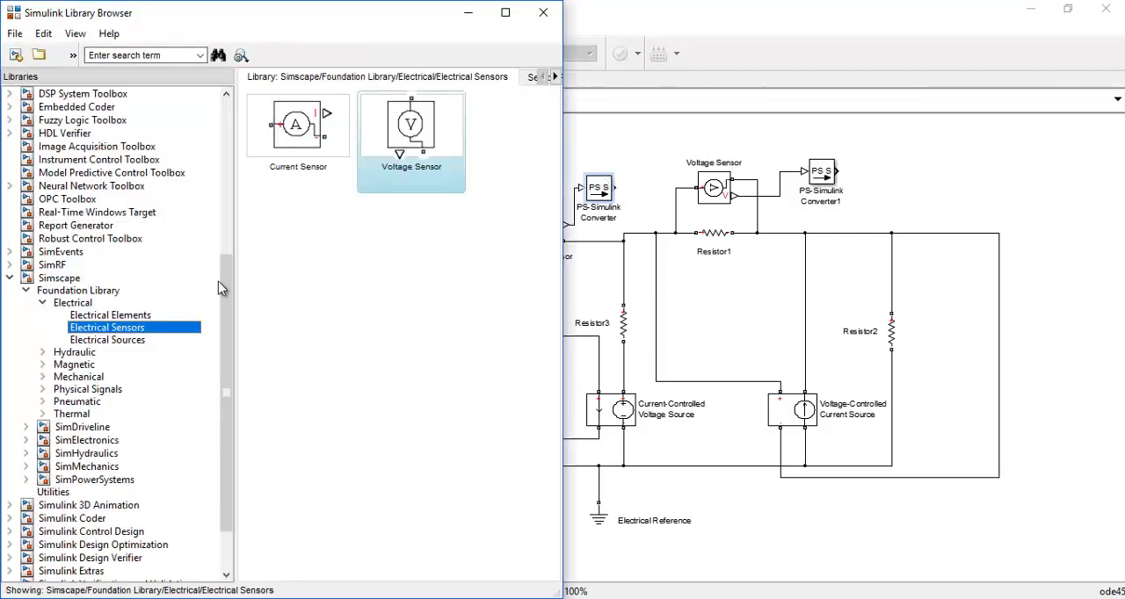
pyautogui.moveTo(219, 281); pyautogui.dragTo(217, 170)
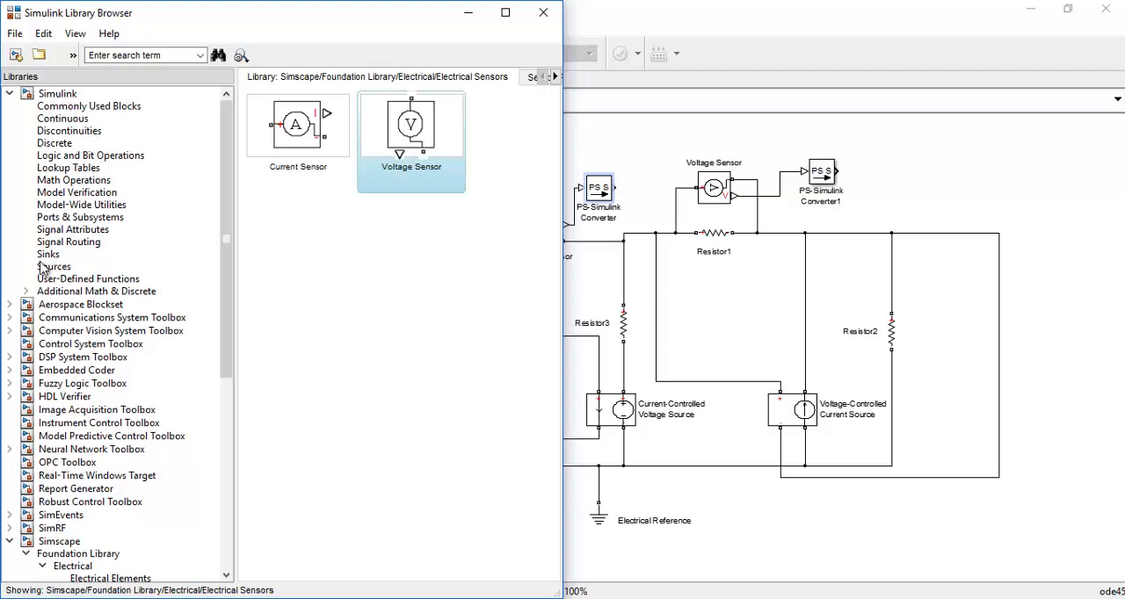
pyautogui.click(47, 255)
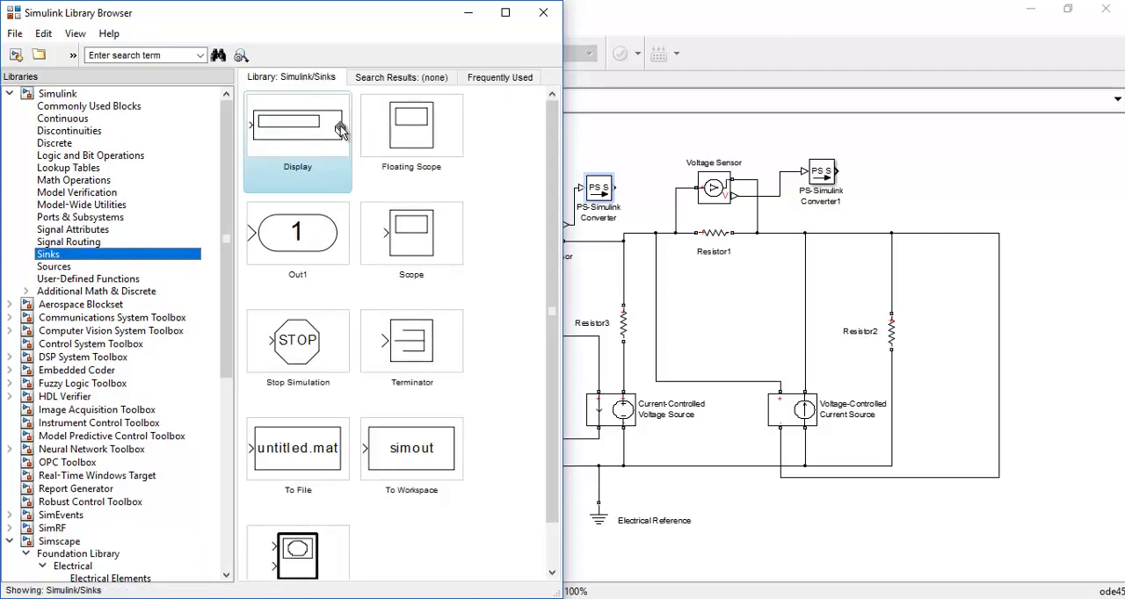
pyautogui.moveTo(340, 125); pyautogui.dragTo(676, 143)
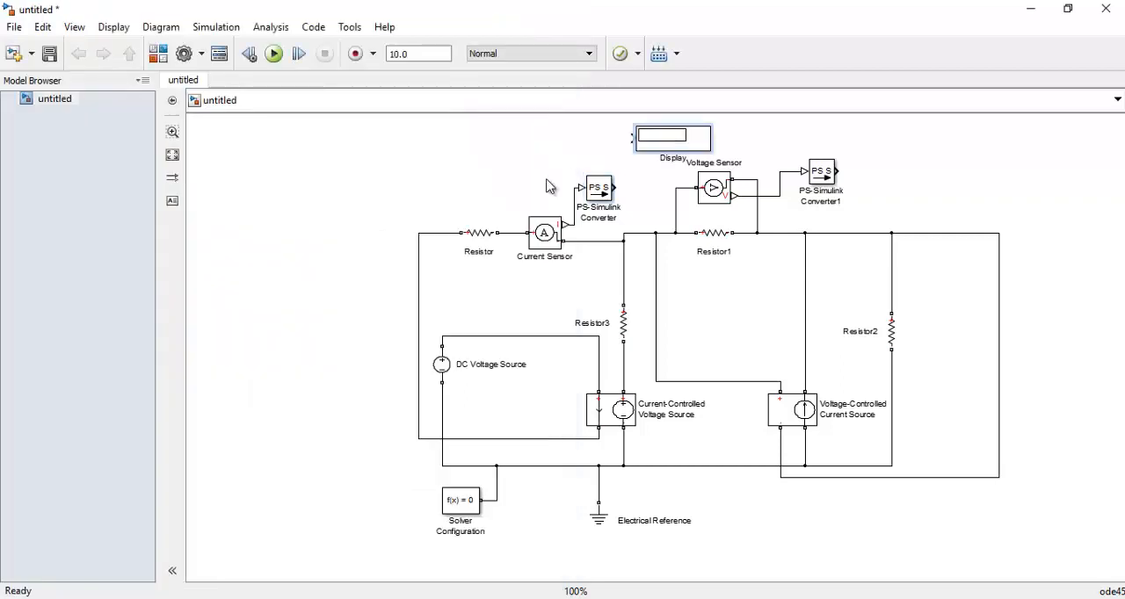
pyautogui.hotkey('ctrl', 'v')
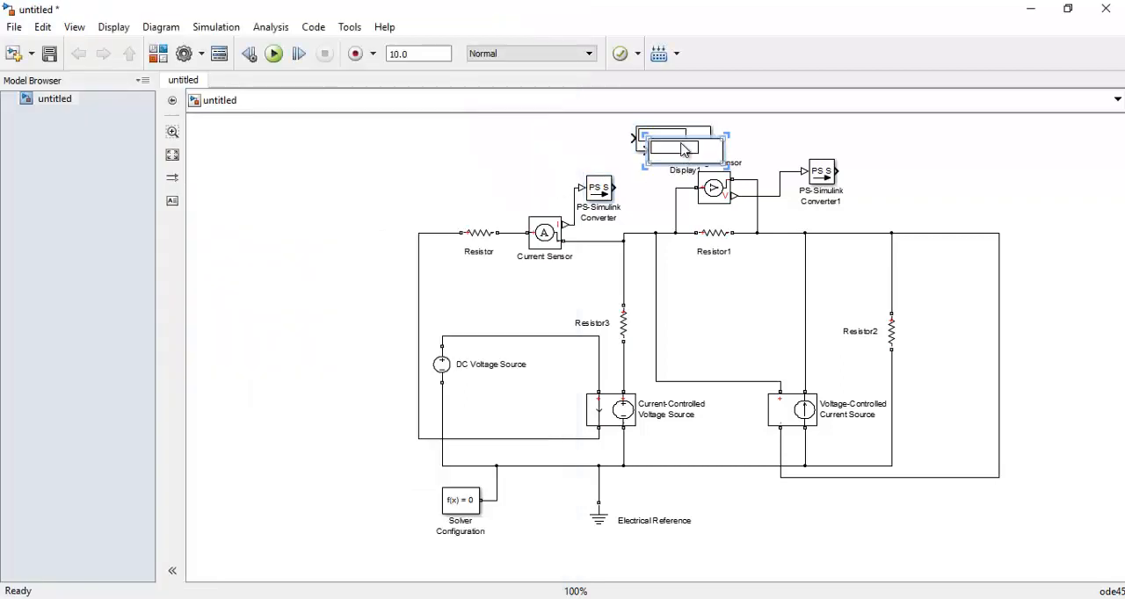
pyautogui.moveTo(686, 152); pyautogui.dragTo(947, 144)
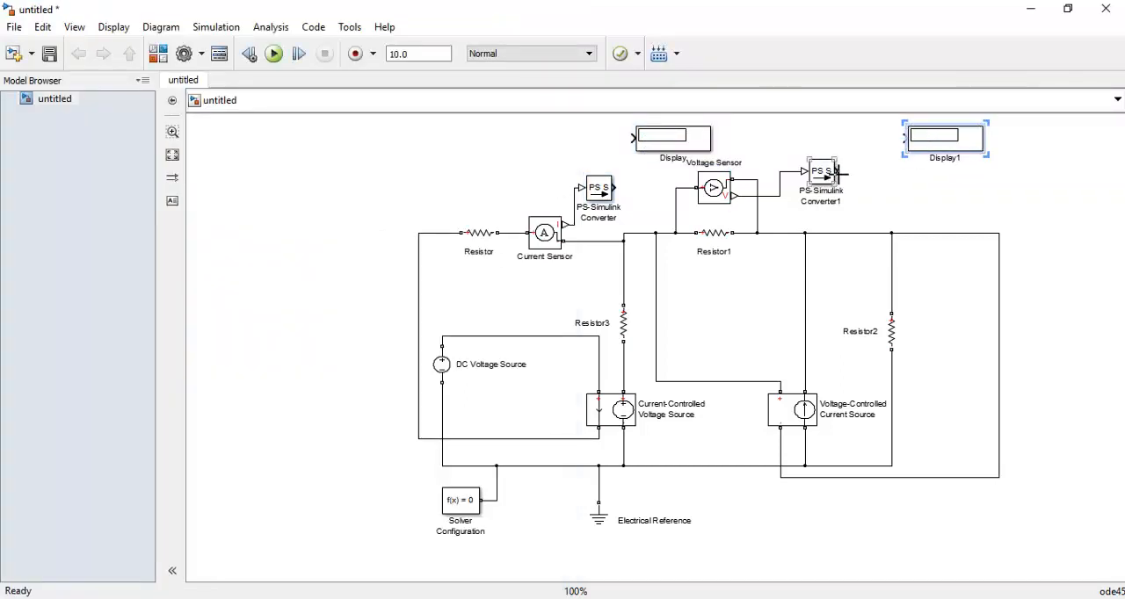
pyautogui.moveTo(838, 173); pyautogui.dragTo(900, 136)
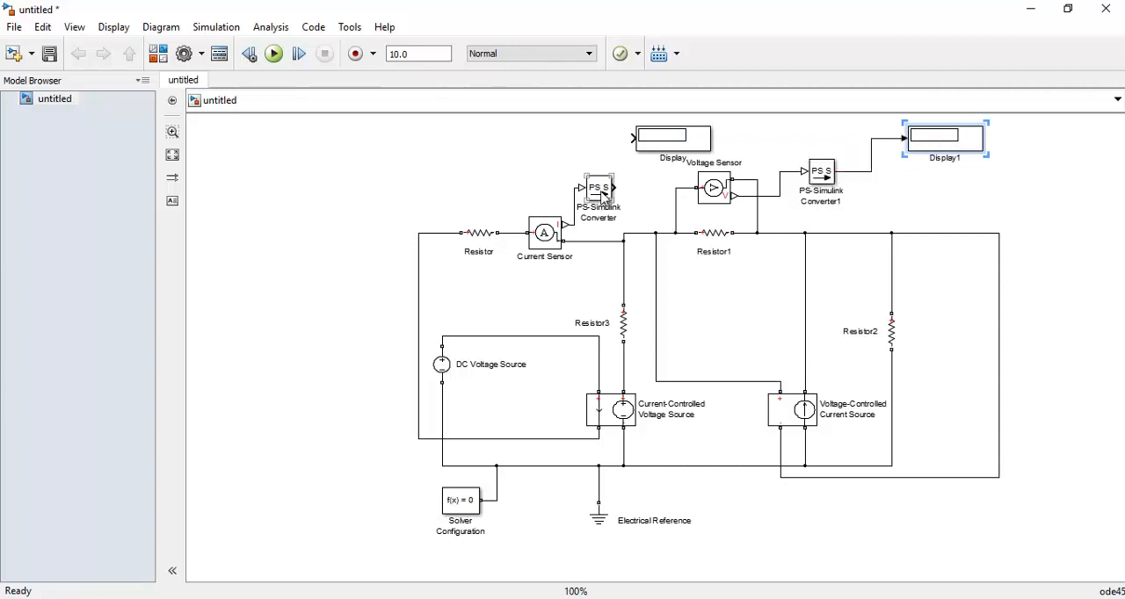
pyautogui.moveTo(615, 187); pyautogui.dragTo(632, 138)
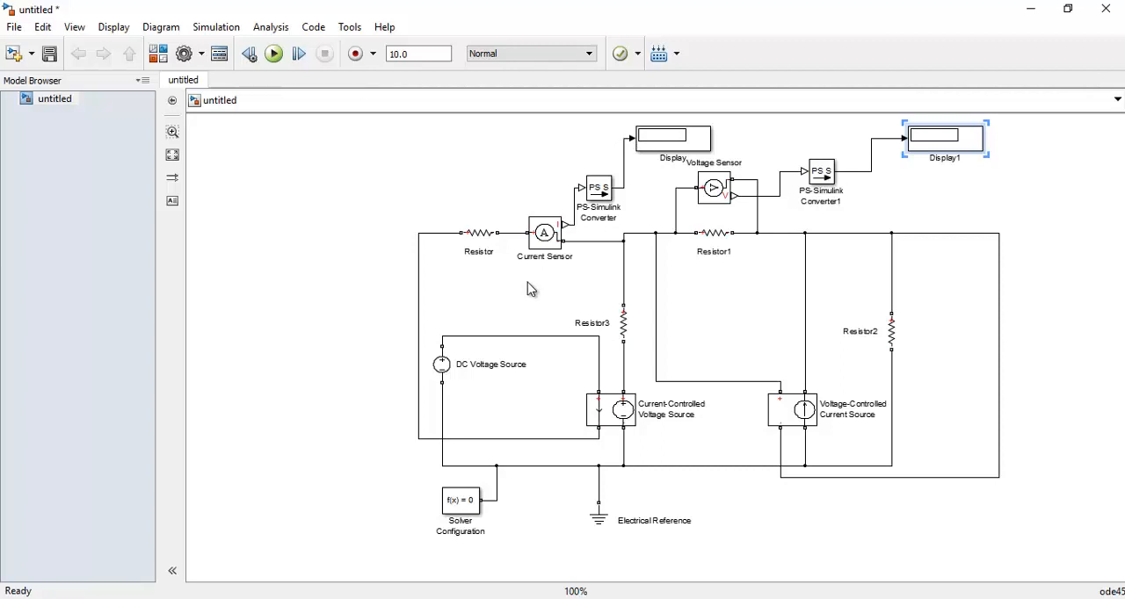
# Set the DC Voltage Source's constant voltage to 100 V
pyautogui.click(440, 367)
pyautogui.doubleClick(439, 368)
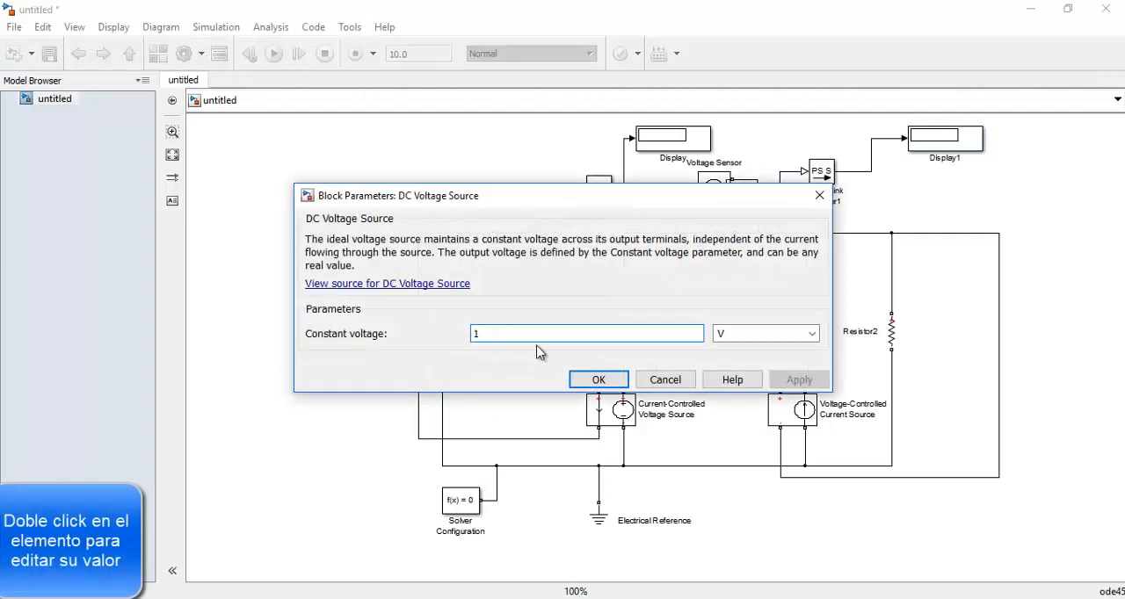
pyautogui.write('0.')
pyautogui.write('00')
pyautogui.press('Return')
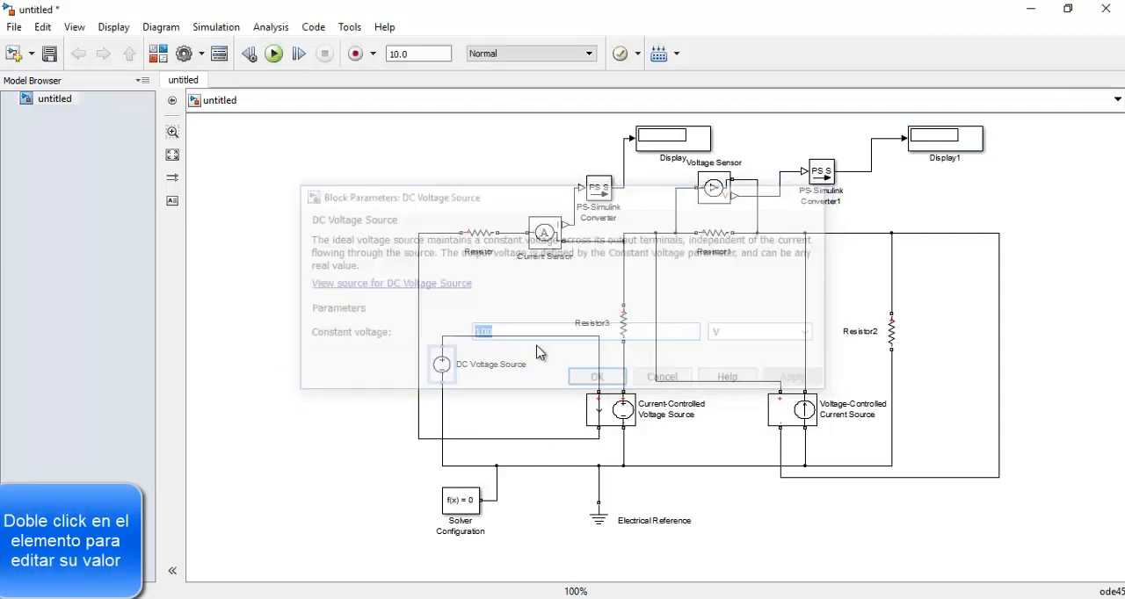
# Set the resistance of Resistor, the one in series with the Current Sensor, to 2 Ohm
pyautogui.doubleClick(488, 238)
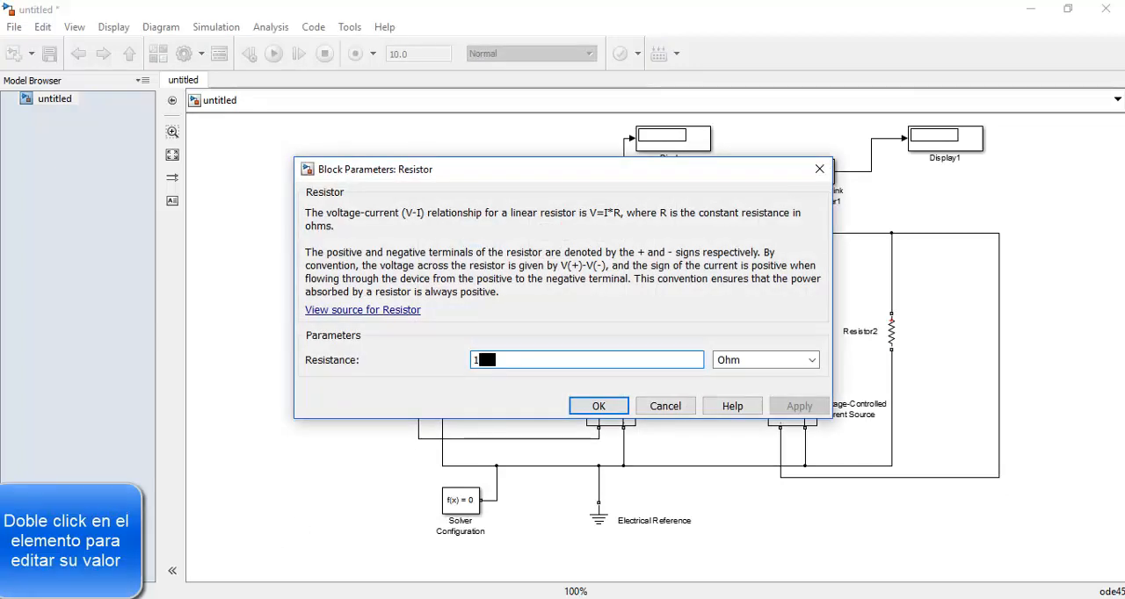
pyautogui.moveTo(343, 598)
pyautogui.moveTo(356, 526)
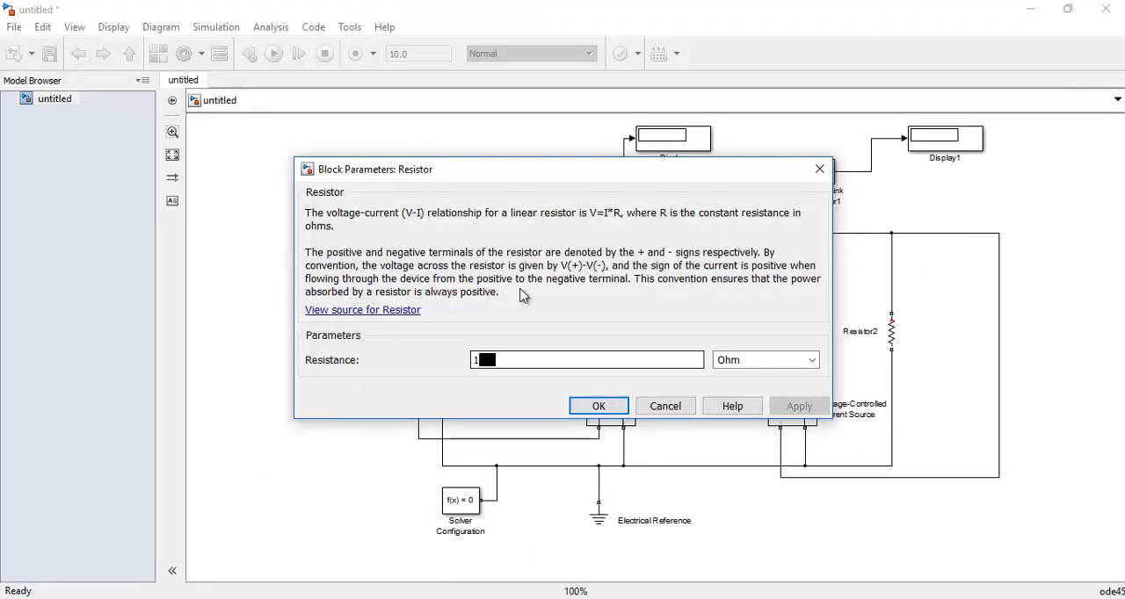
pyautogui.press('BackSpace')
pyautogui.write('2')
pyautogui.press('Return')
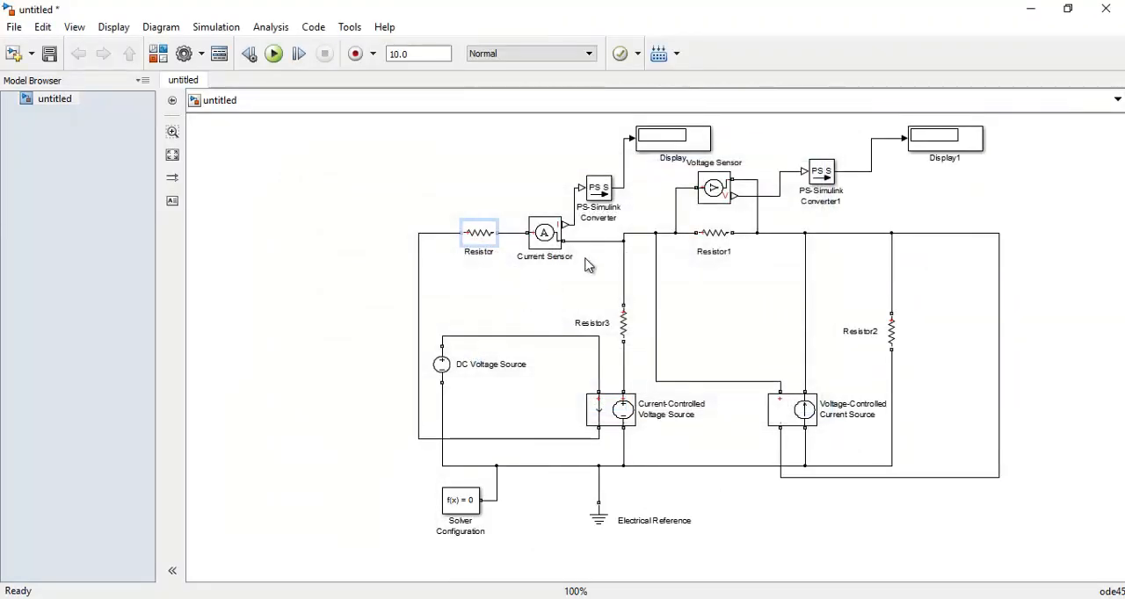
# Set Resistor1's resistance to 2 Ohm and accept the default resistance of Resistor3
pyautogui.doubleClick(725, 234)
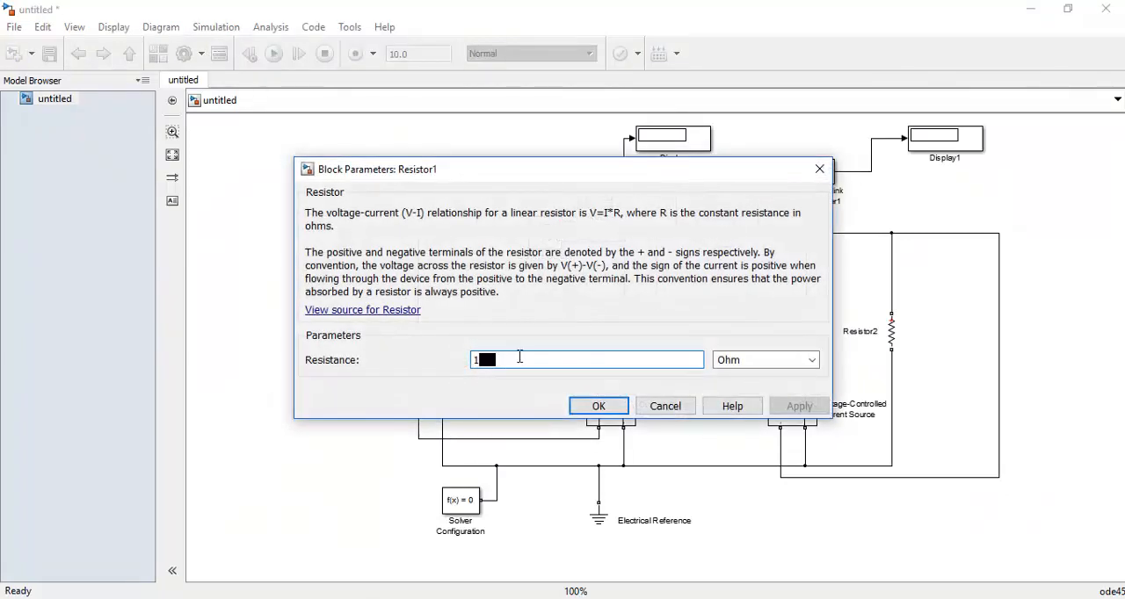
pyautogui.click(521, 360)
pyautogui.moveTo(521, 361); pyautogui.dragTo(463, 362)
pyautogui.write('2')
pyautogui.press('Return')
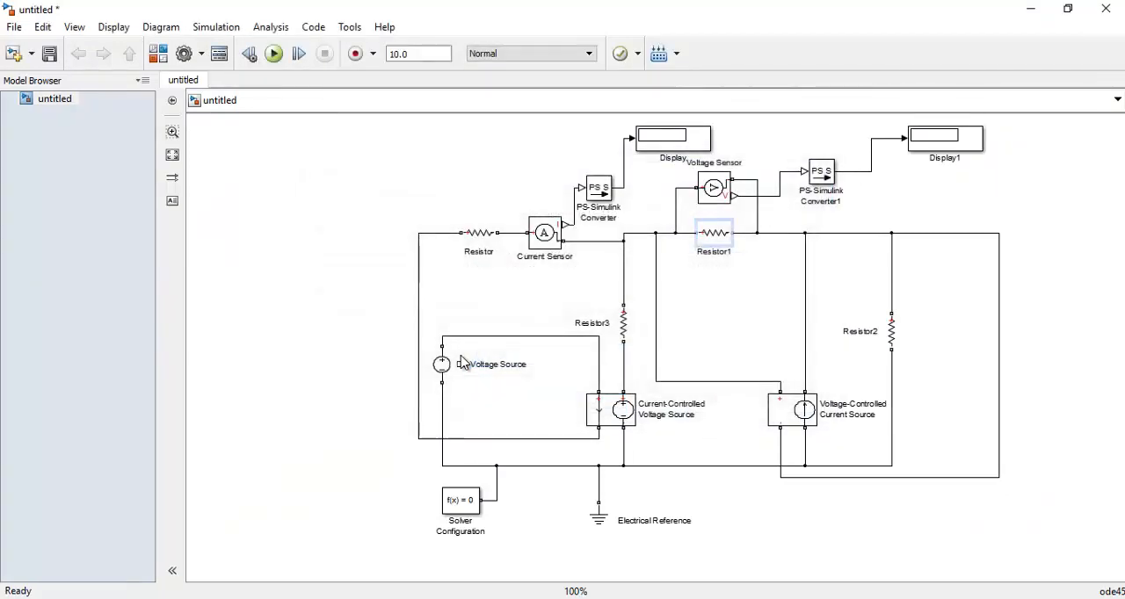
pyautogui.doubleClick(623, 331)
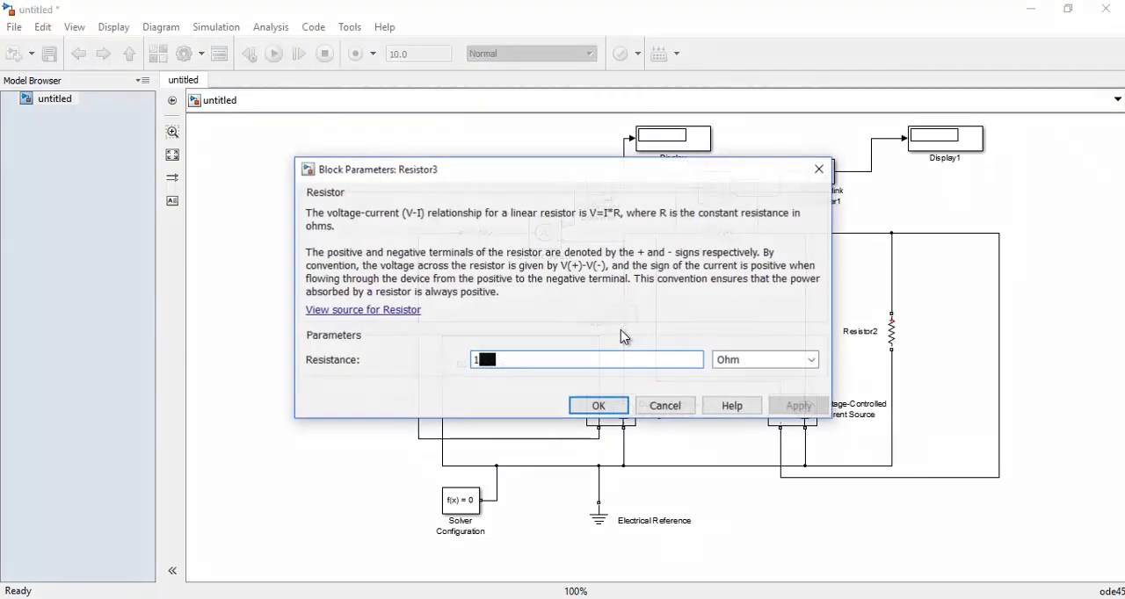
pyautogui.press('Return')
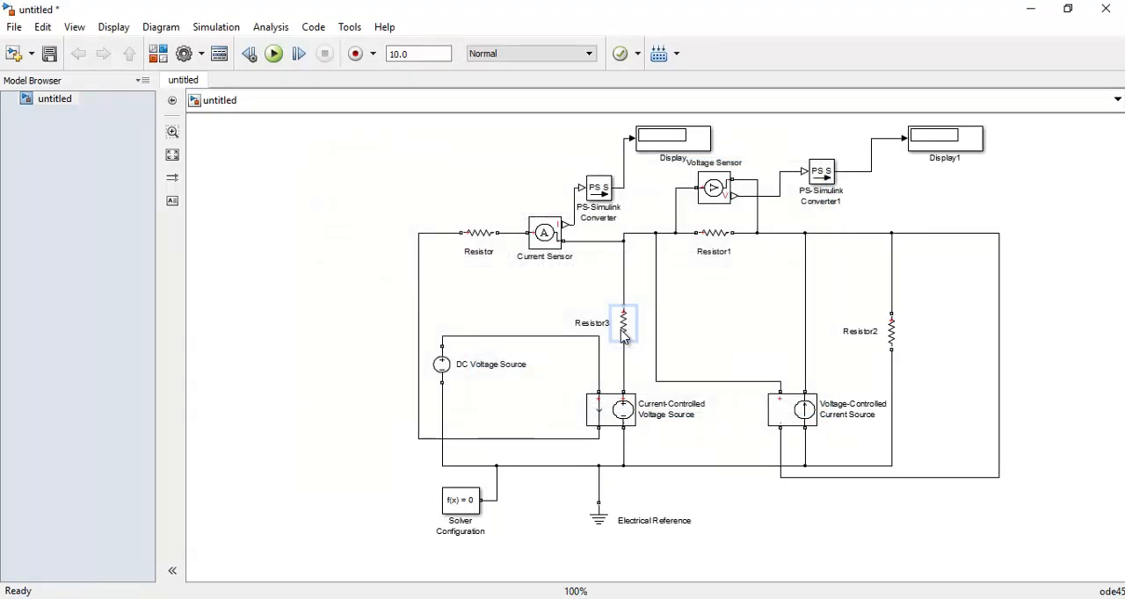
# Enter the resistance of Resistor2 in Ohm, replacing the default value
pyautogui.doubleClick(891, 333)
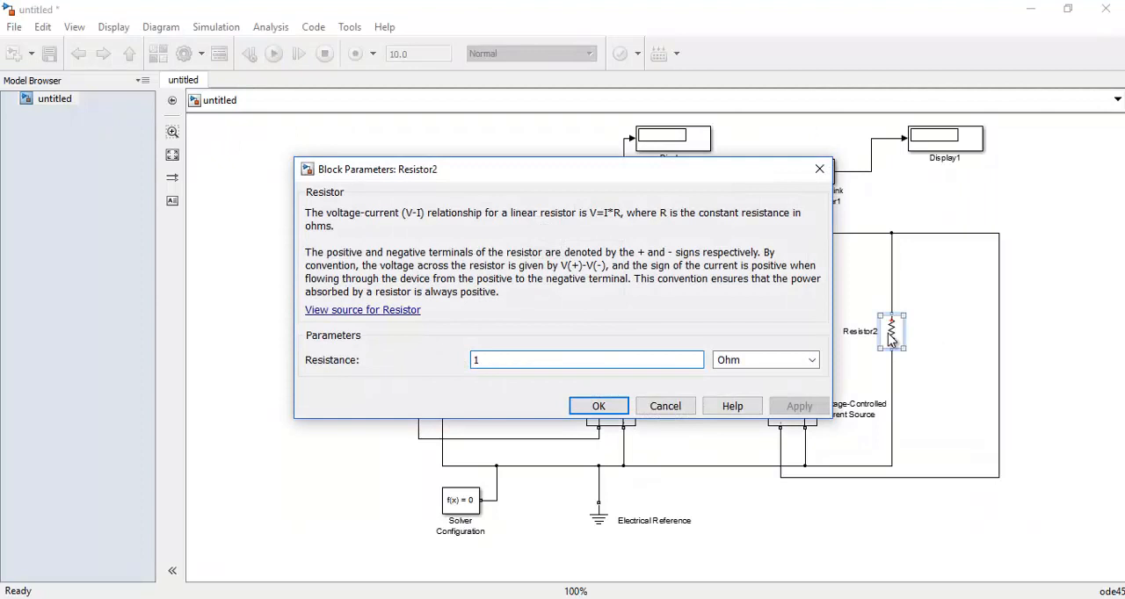
pyautogui.write('0')
pyautogui.press('BackSpace')
pyautogui.press('BackSpace')
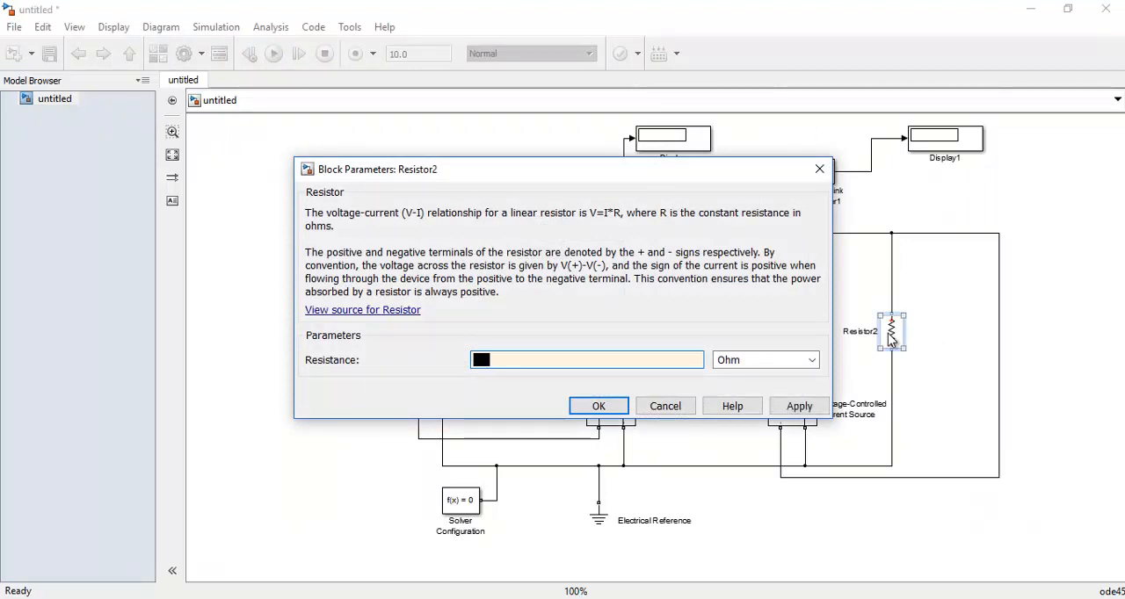
pyautogui.press('Return')
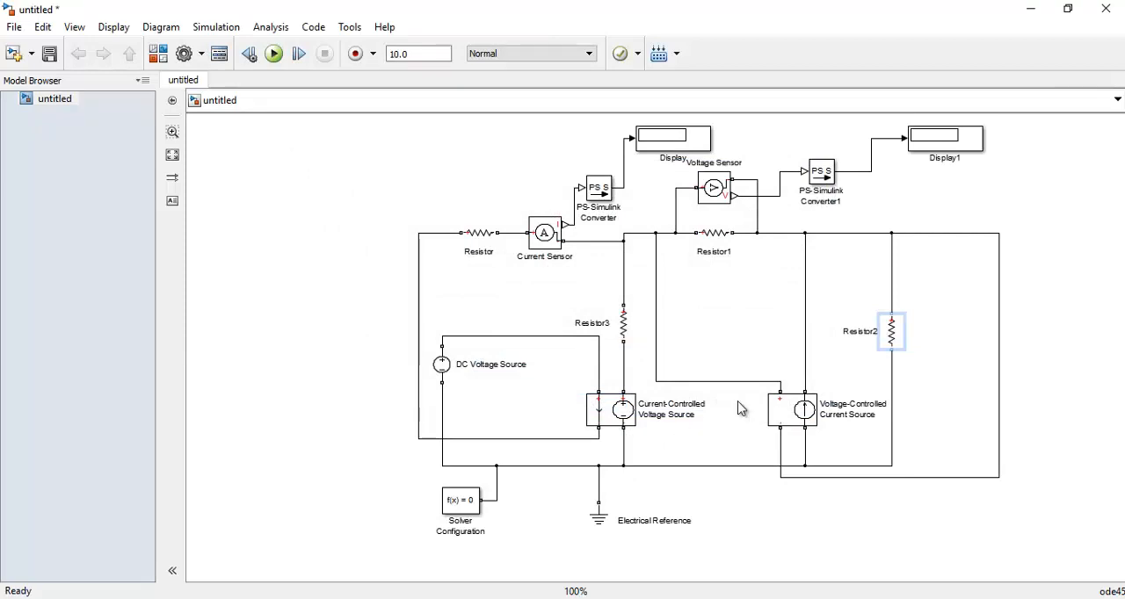
# Consult the circuit image Ejercicio3.jpg and set the Current-Controlled Voltage Source's transresistance K in Ohm accordingly
pyautogui.click(362, 598)
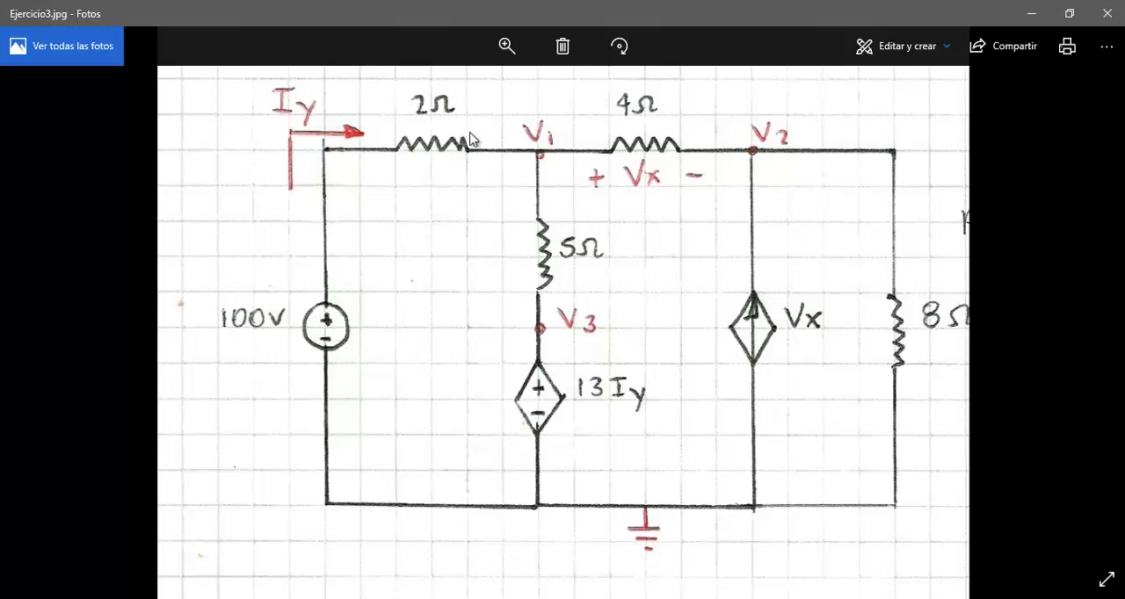
pyautogui.click(1029, 13)
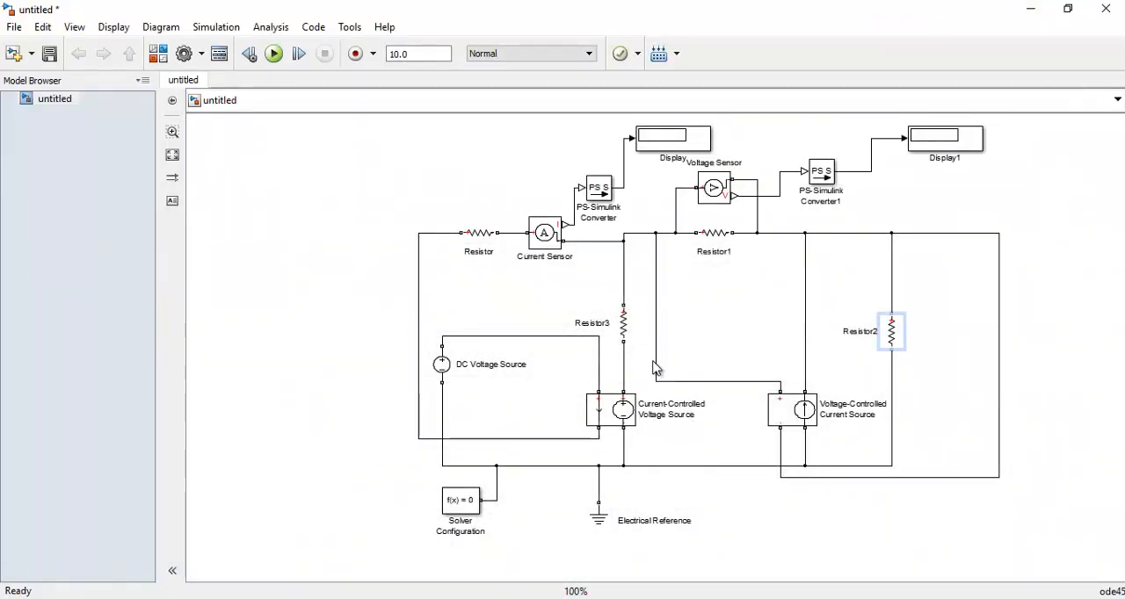
pyautogui.click(618, 426)
pyautogui.doubleClick(618, 426)
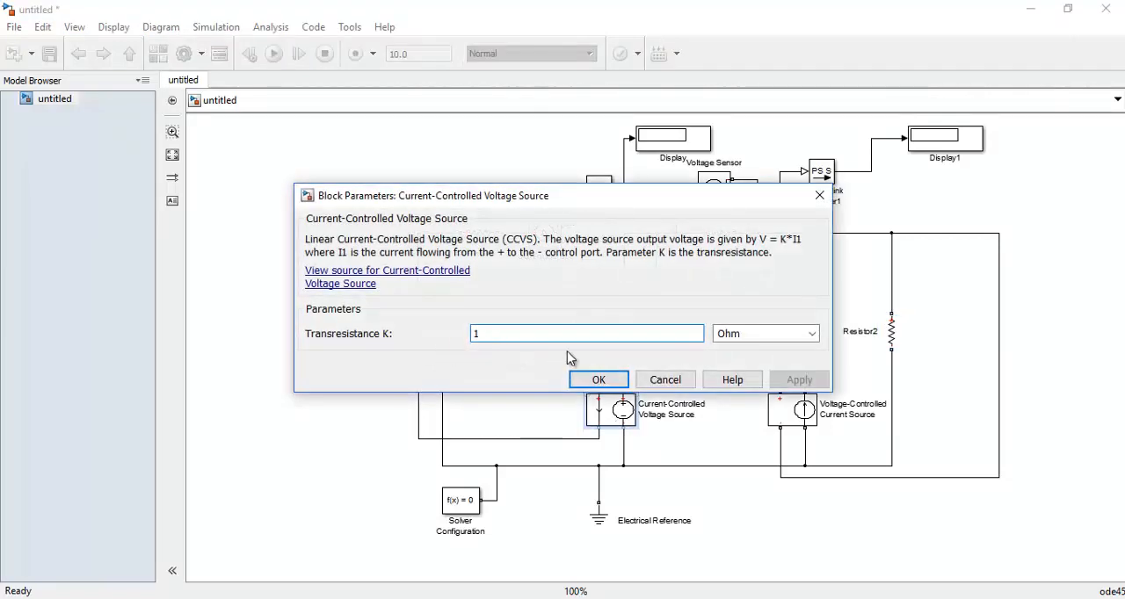
pyautogui.press('Return')
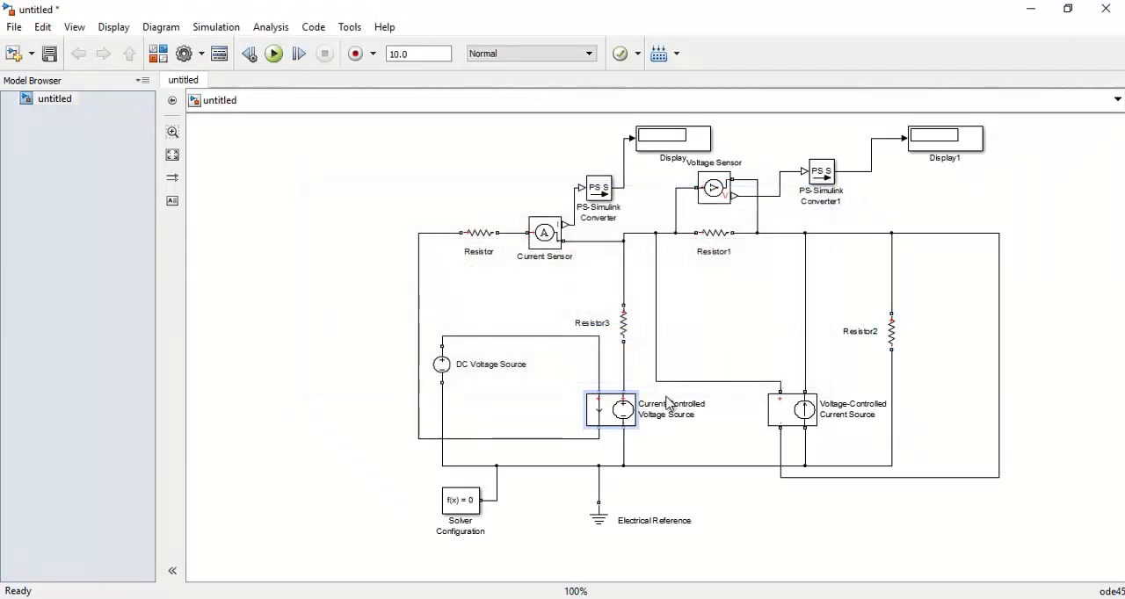
# Review the Voltage-Controlled Current Source's parameters and accept a transconductance K of 1 1/Ohm
pyautogui.click(784, 426)
pyautogui.doubleClick(784, 426)
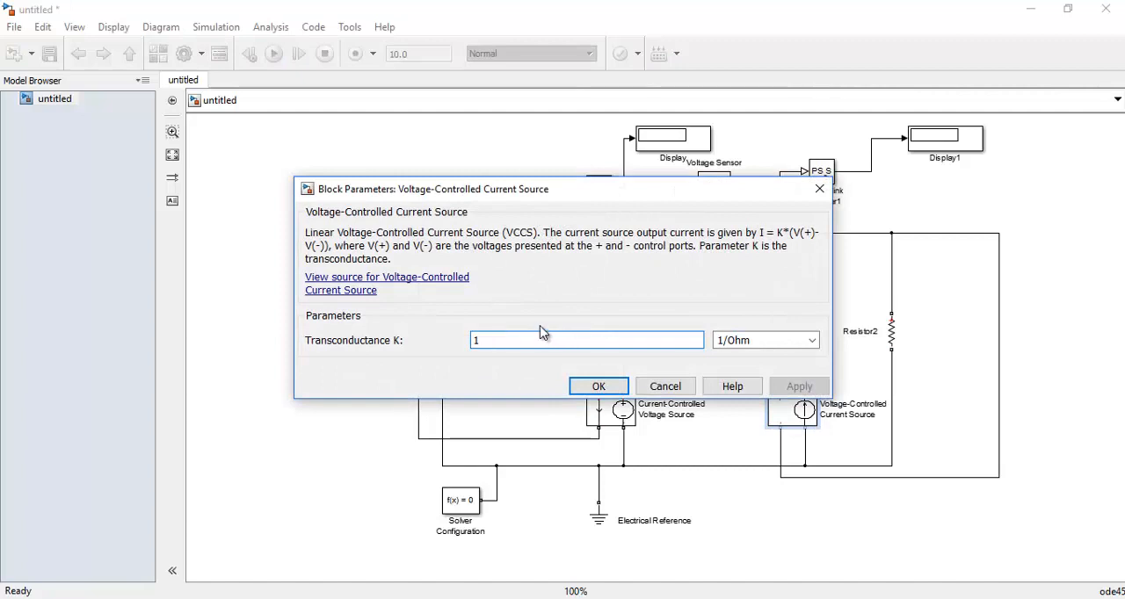
pyautogui.doubleClick(482, 340)
pyautogui.press('Return')
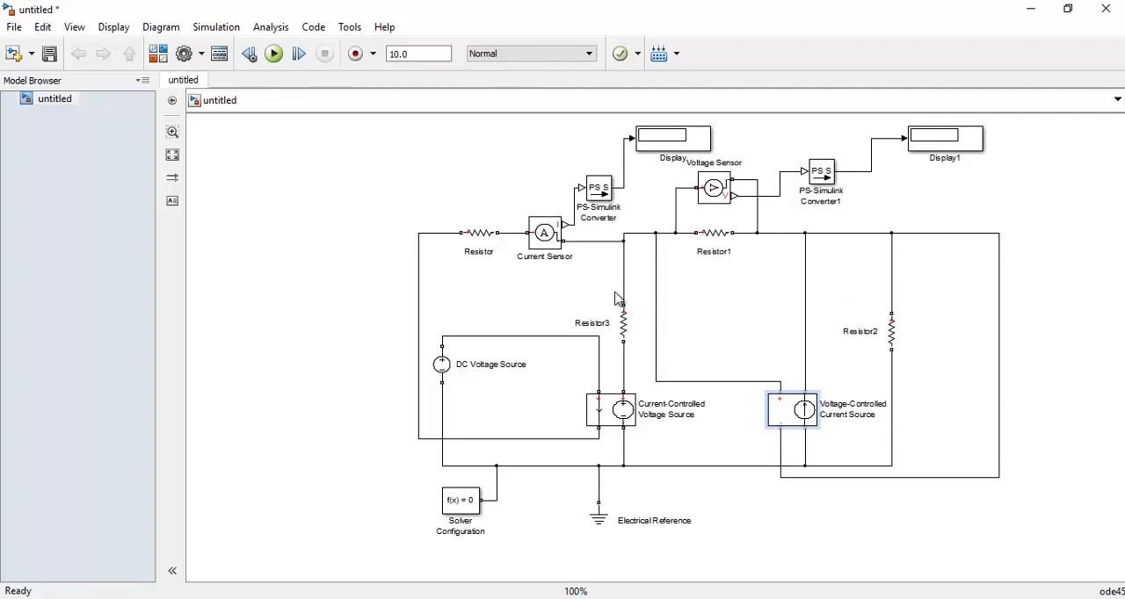
# Add a Product block from the Simulink Math Operations library and place it to the right of the circuit
pyautogui.click(544, 234)
pyautogui.click(162, 53)
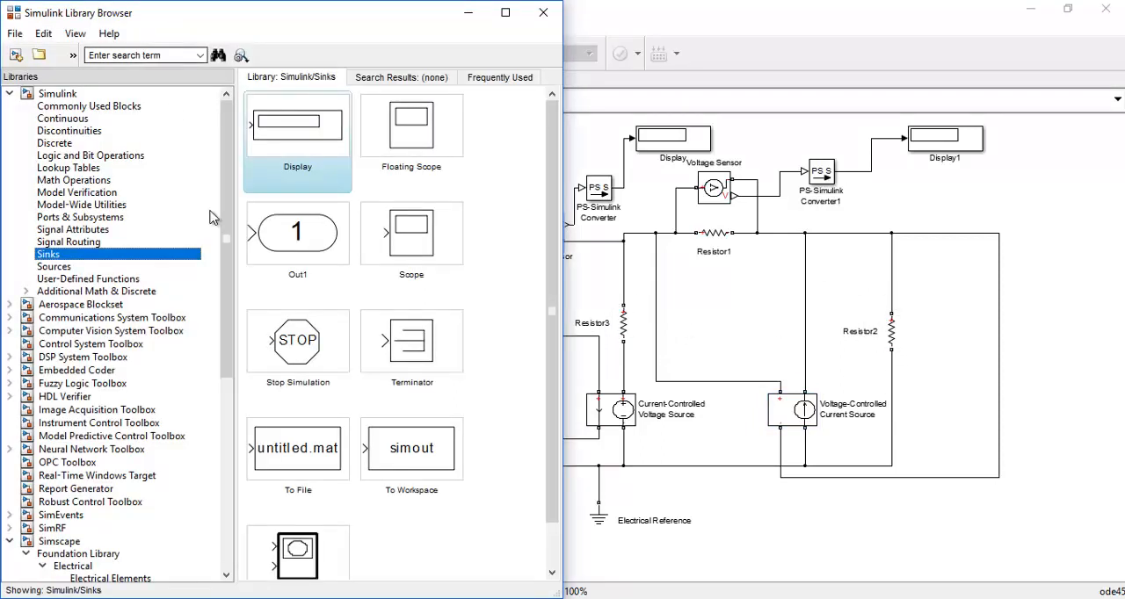
pyautogui.scroll(-6, 140, 396)
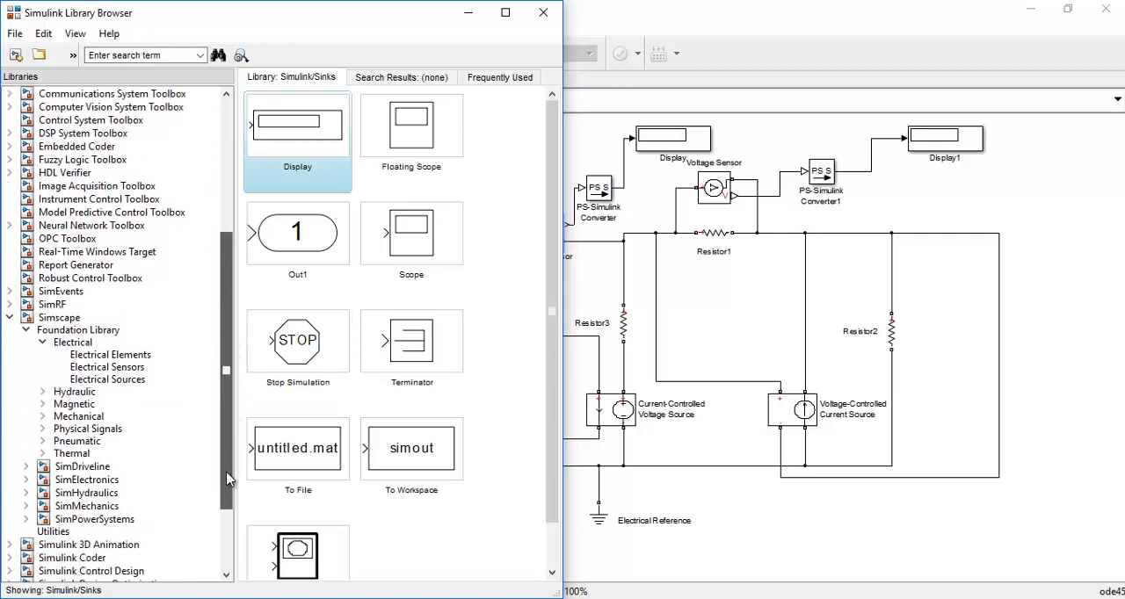
pyautogui.click(132, 342)
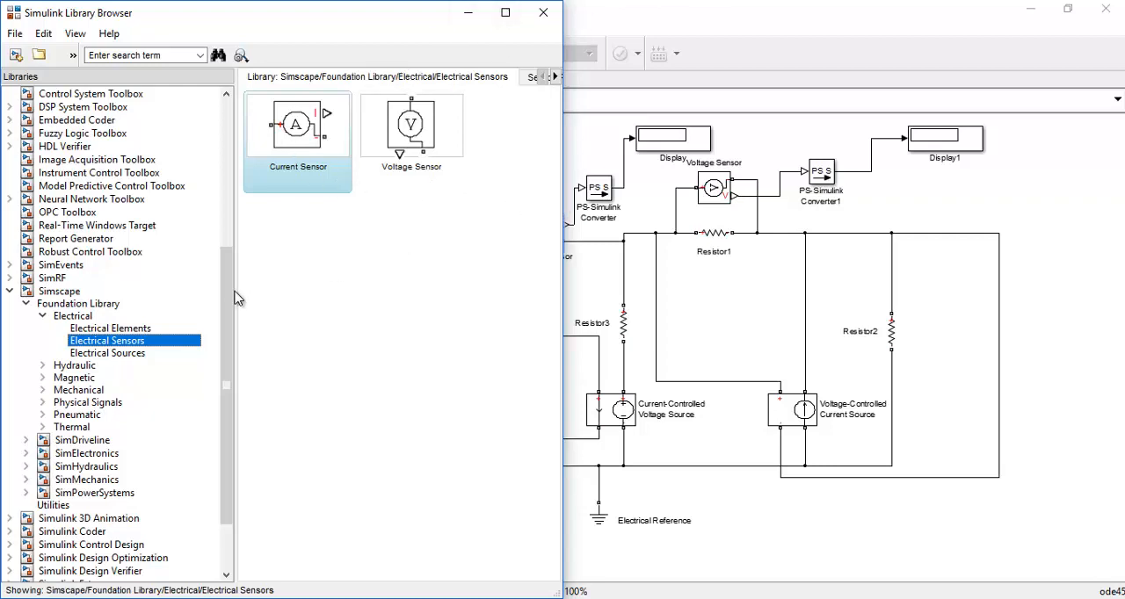
pyautogui.moveTo(220, 294); pyautogui.dragTo(200, 90)
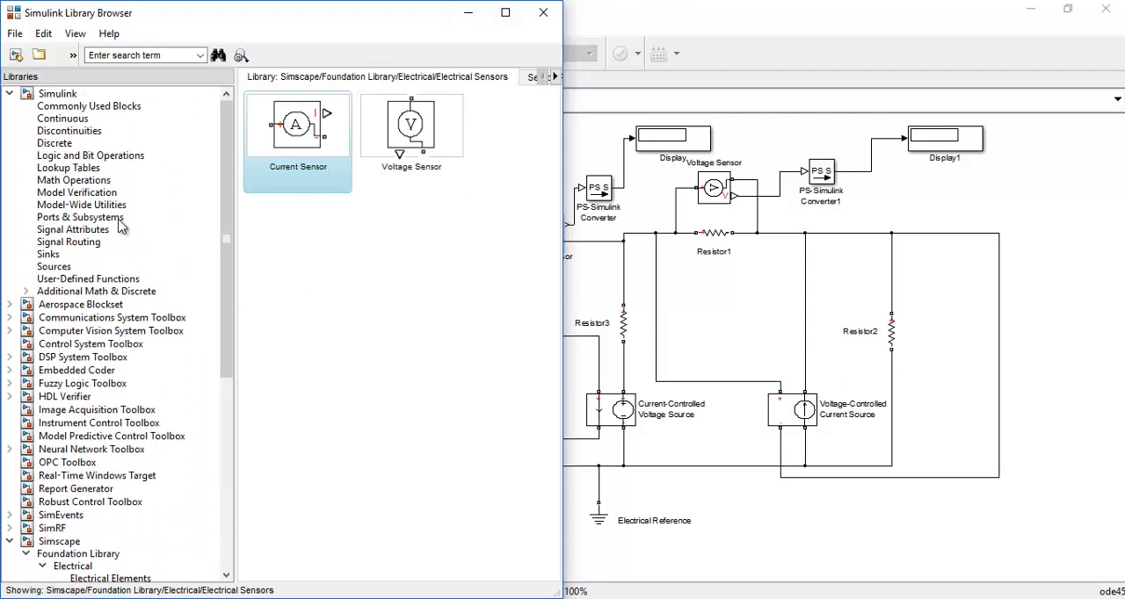
pyautogui.click(97, 182)
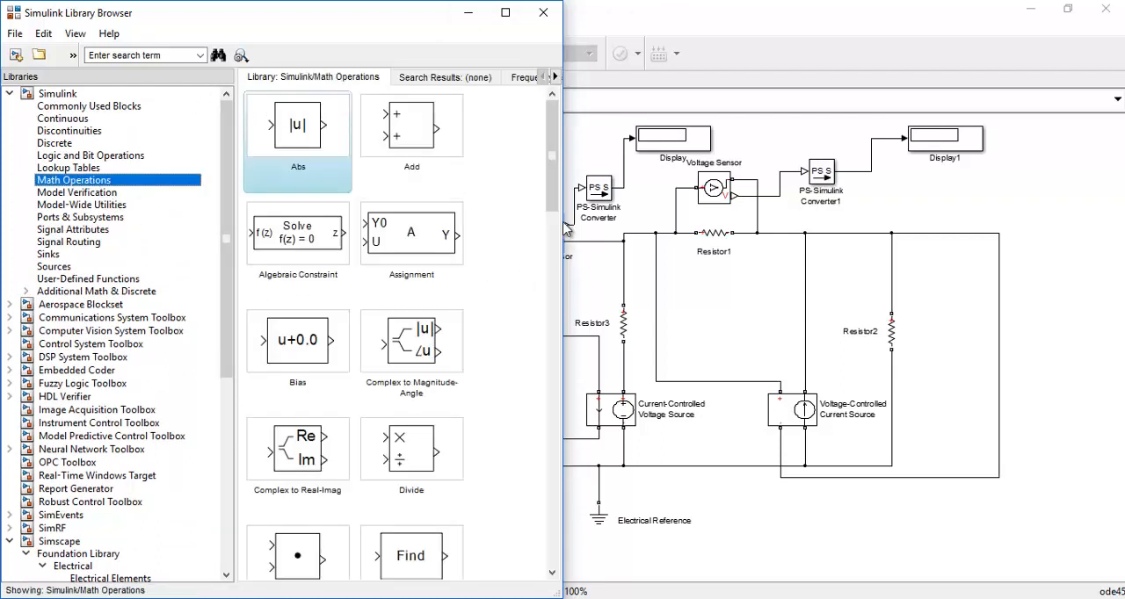
pyautogui.moveTo(548, 188); pyautogui.dragTo(554, 380)
pyautogui.moveTo(298, 265); pyautogui.dragTo(1094, 222)
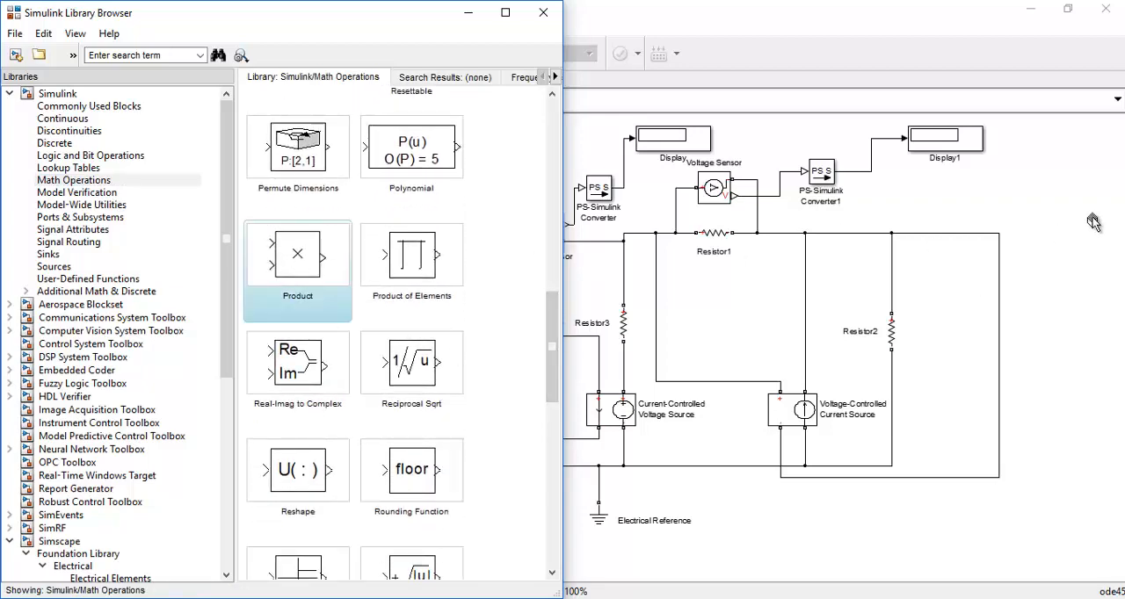
pyautogui.moveTo(1022, 231); pyautogui.dragTo(1061, 329)
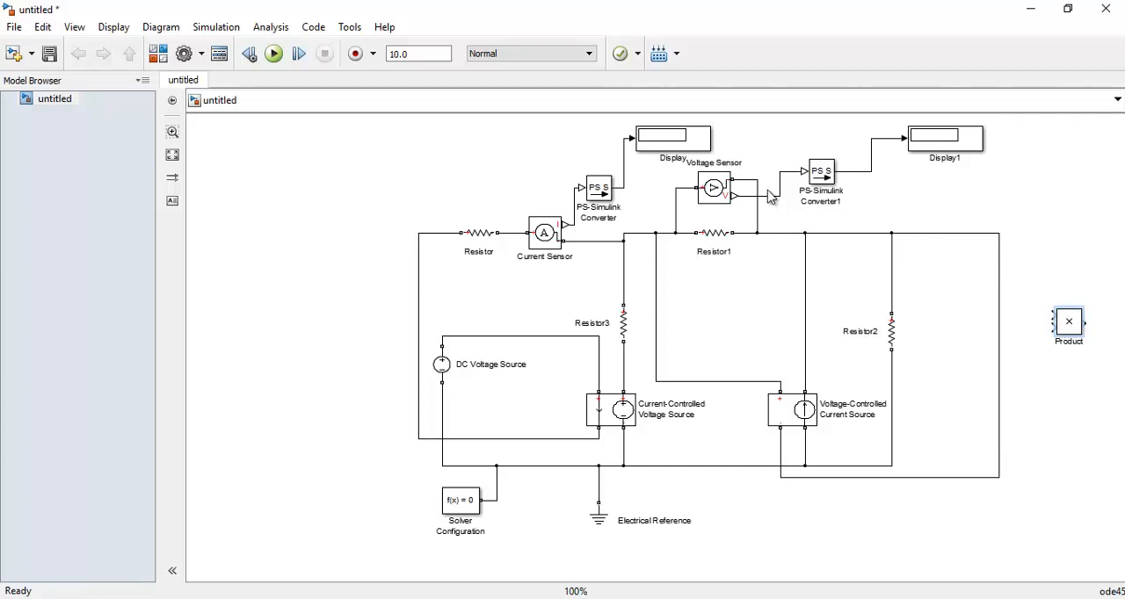
# Duplicate the Voltage Sensor, rotate the copy to vertical, and connect it in parallel across Resistor2
pyautogui.click(728, 204)
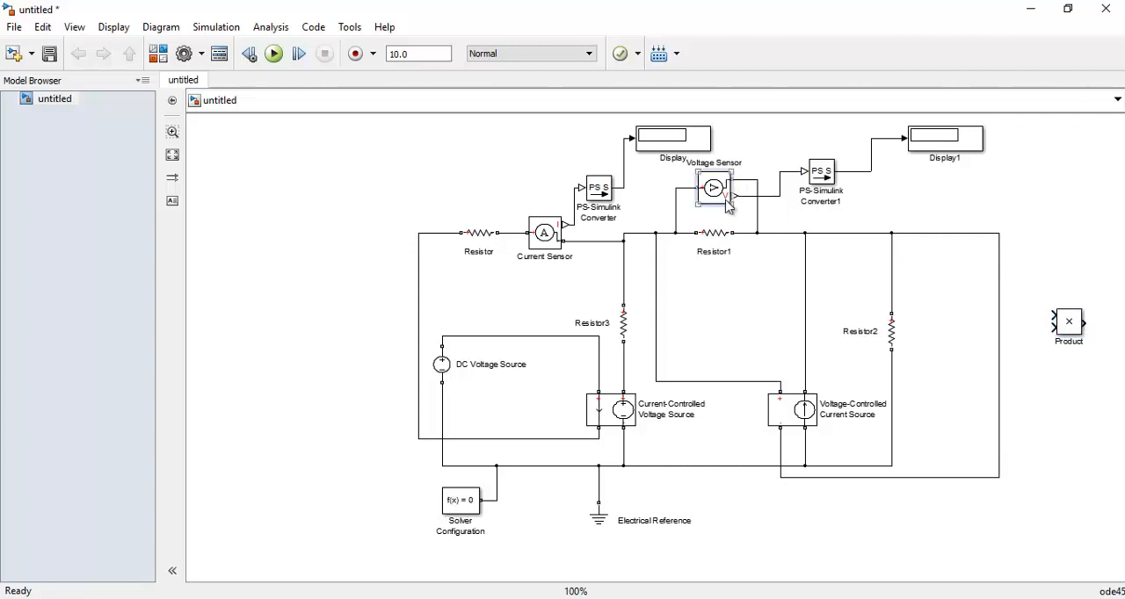
pyautogui.moveTo(728, 204); pyautogui.dragTo(943, 325)
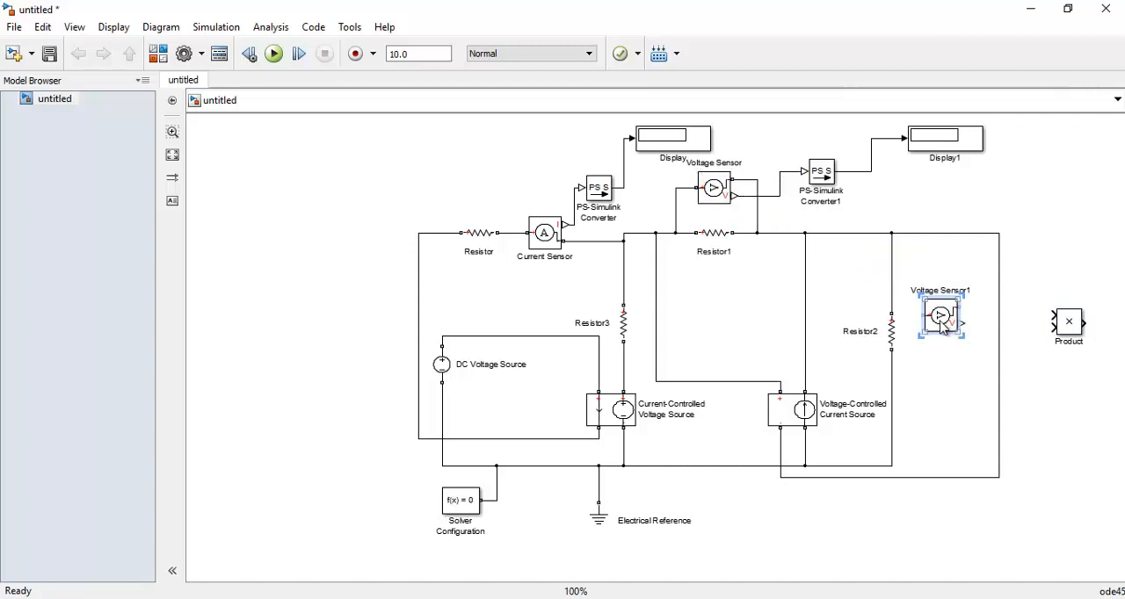
pyautogui.hotkey('ctrl', 'r')
pyautogui.moveTo(939, 315)
pyautogui.mouseDown()
pyautogui.moveTo(944, 330)
pyautogui.moveTo(895, 304)
pyautogui.mouseUp()
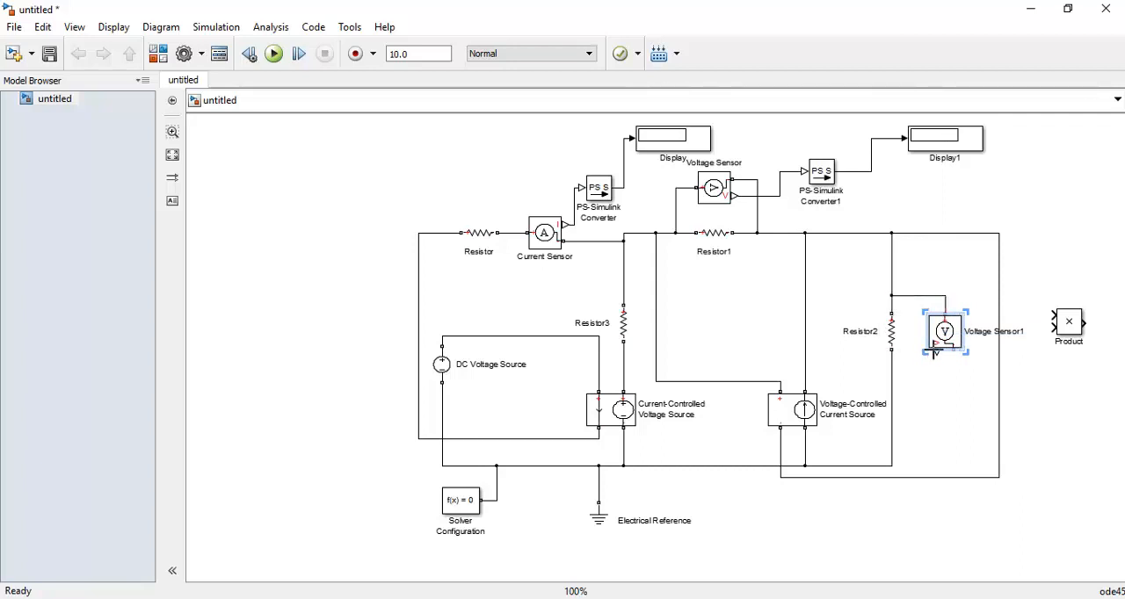
pyautogui.moveTo(951, 354); pyautogui.dragTo(892, 376)
# Duplicate the Current Sensor and insert the rotated copy in series below Resistor2, replacing the wire down to the reference line
pyautogui.click(541, 241)
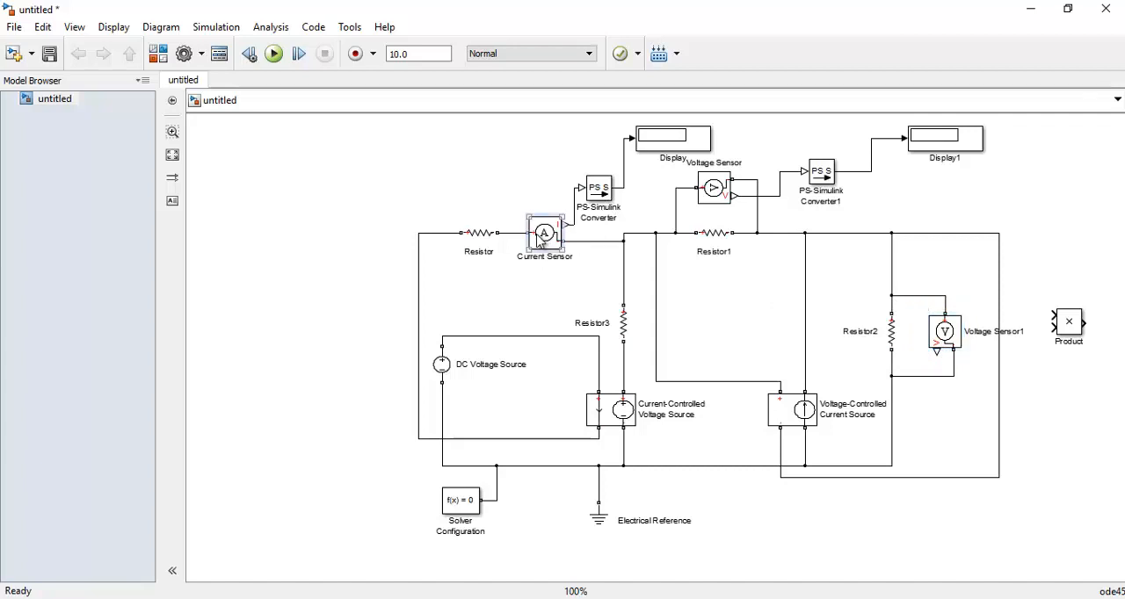
pyautogui.hotkey('ctrl', 'v')
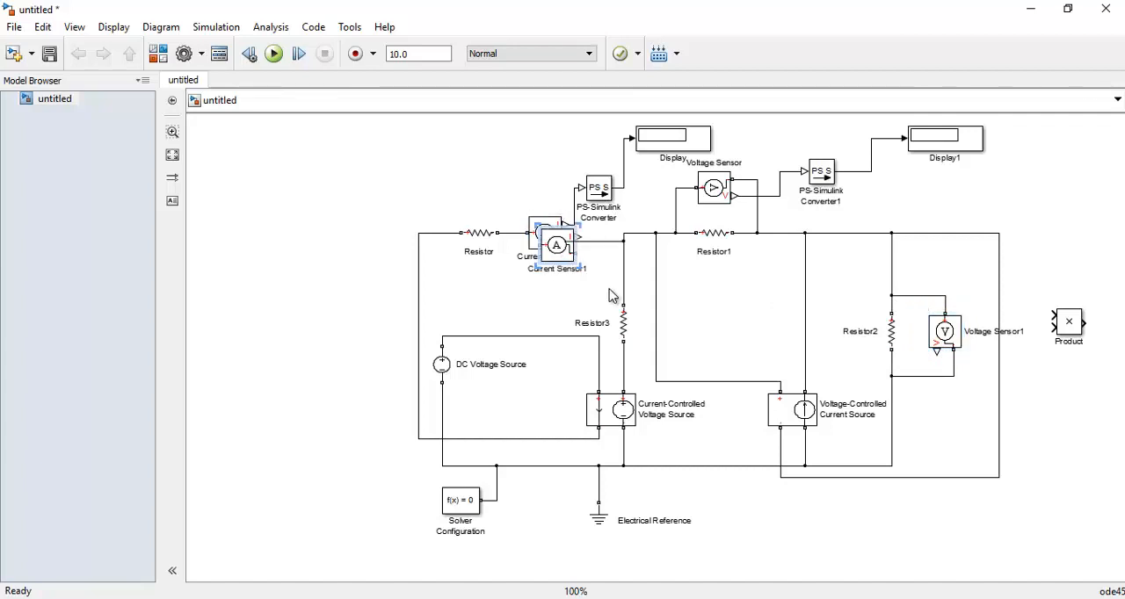
pyautogui.moveTo(552, 260); pyautogui.dragTo(923, 434)
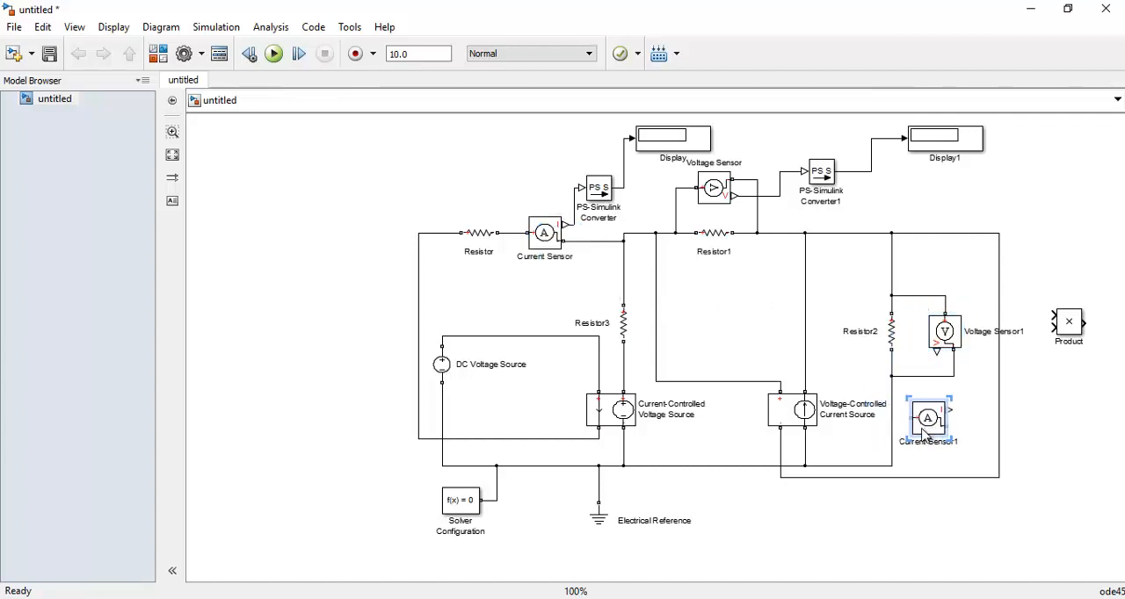
pyautogui.click(893, 440)
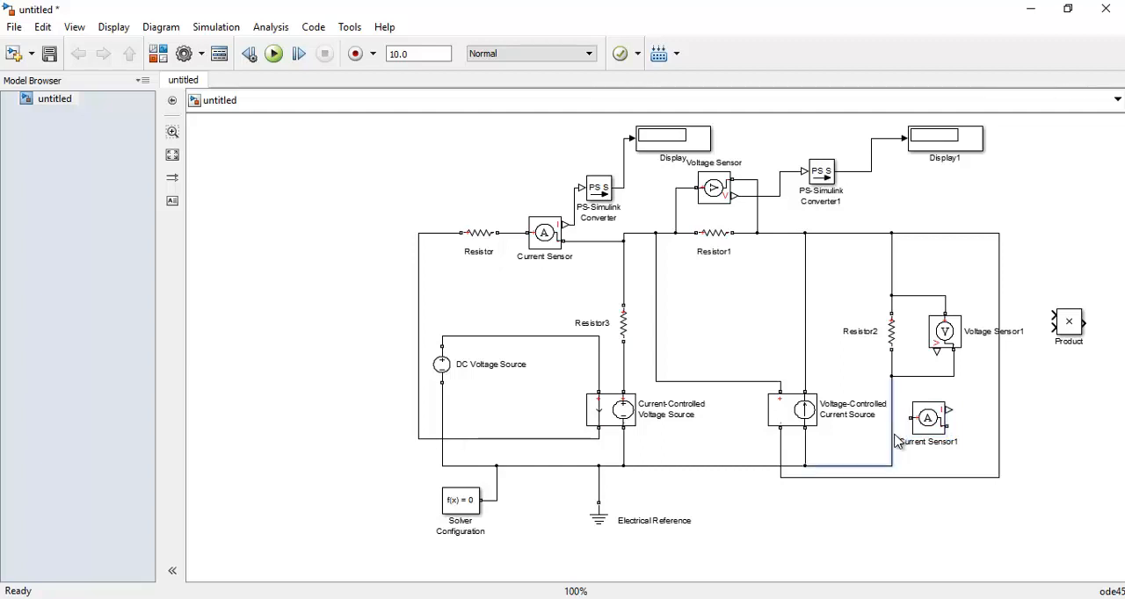
pyautogui.press('Delete')
pyautogui.moveTo(935, 428)
pyautogui.mouseDown()
pyautogui.moveTo(912, 428)
pyautogui.moveTo(908, 444)
pyautogui.moveTo(895, 434)
pyautogui.moveTo(894, 448)
pyautogui.moveTo(892, 375)
pyautogui.mouseUp()
pyautogui.hotkey('ctrl', 'r')
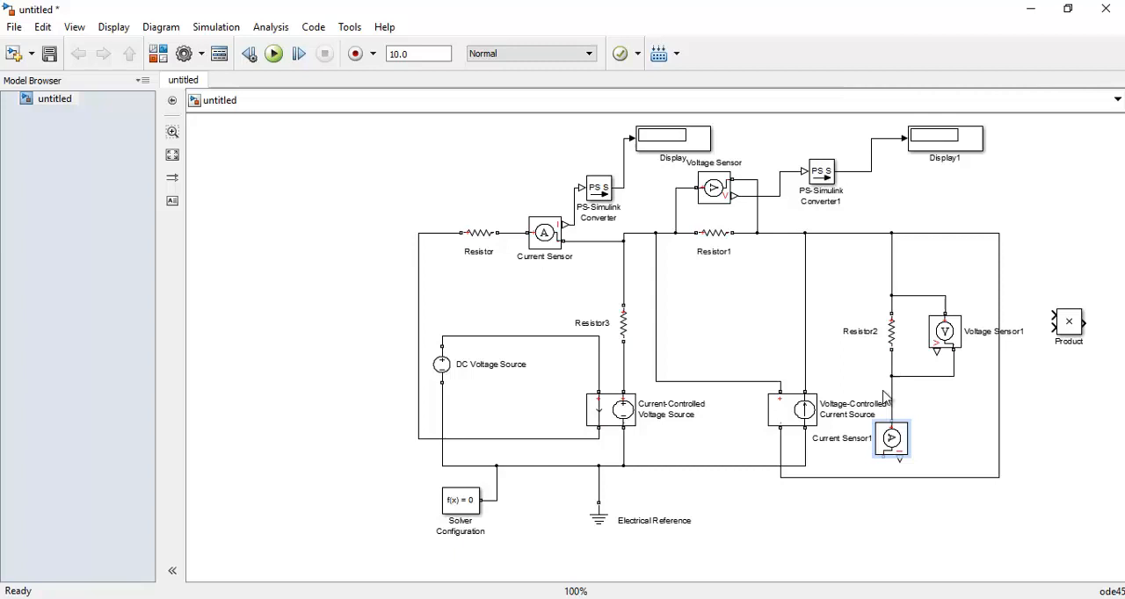
pyautogui.click(809, 465)
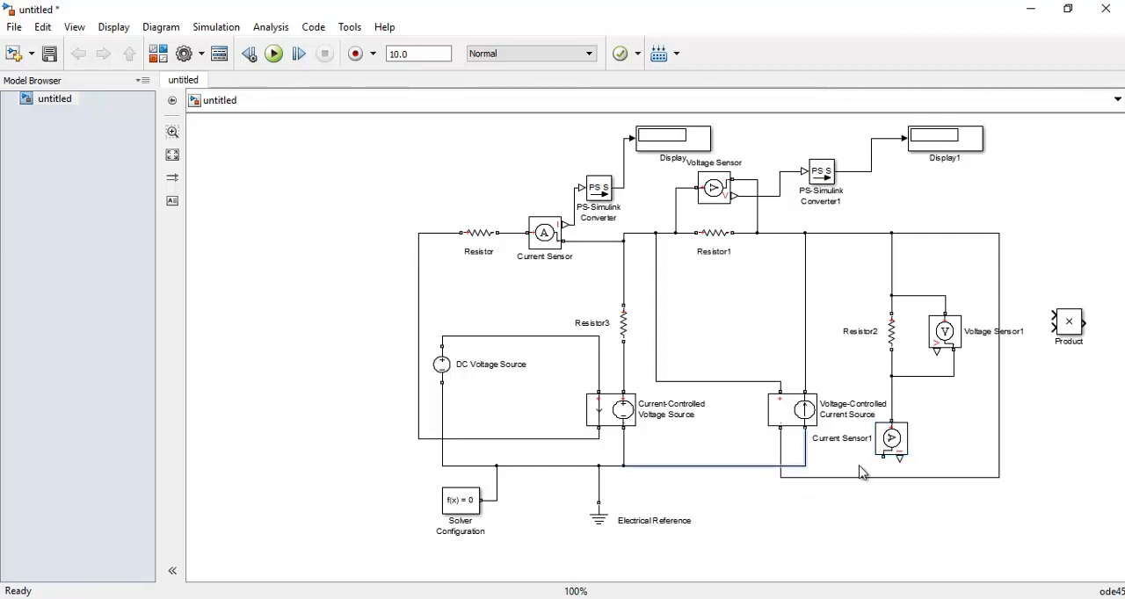
pyautogui.moveTo(890, 459); pyautogui.dragTo(807, 468)
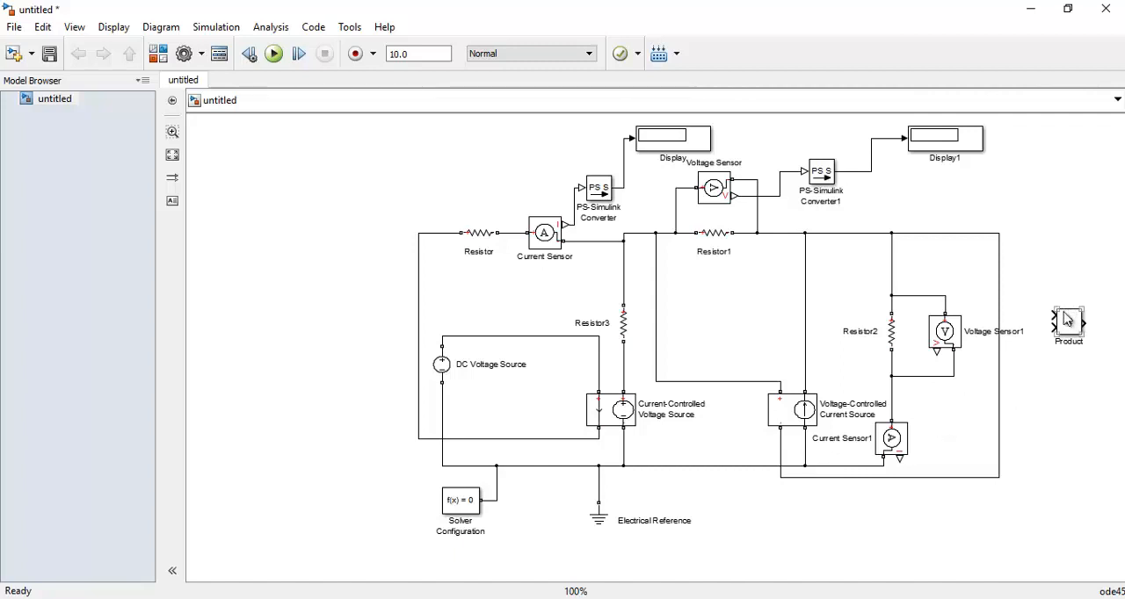
# Duplicate PS-Simulink Converter1 twice and connect one copy to the output of Current Sensor1 and the other to Voltage Sensor1
pyautogui.moveTo(1069, 322); pyautogui.dragTo(323, 397)
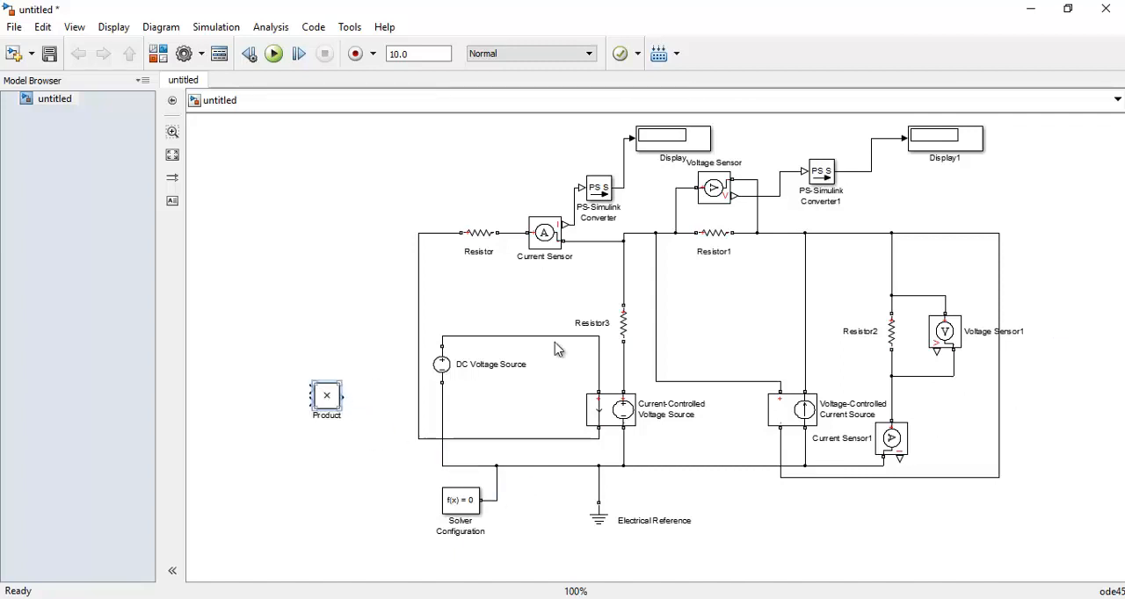
pyautogui.click(832, 181)
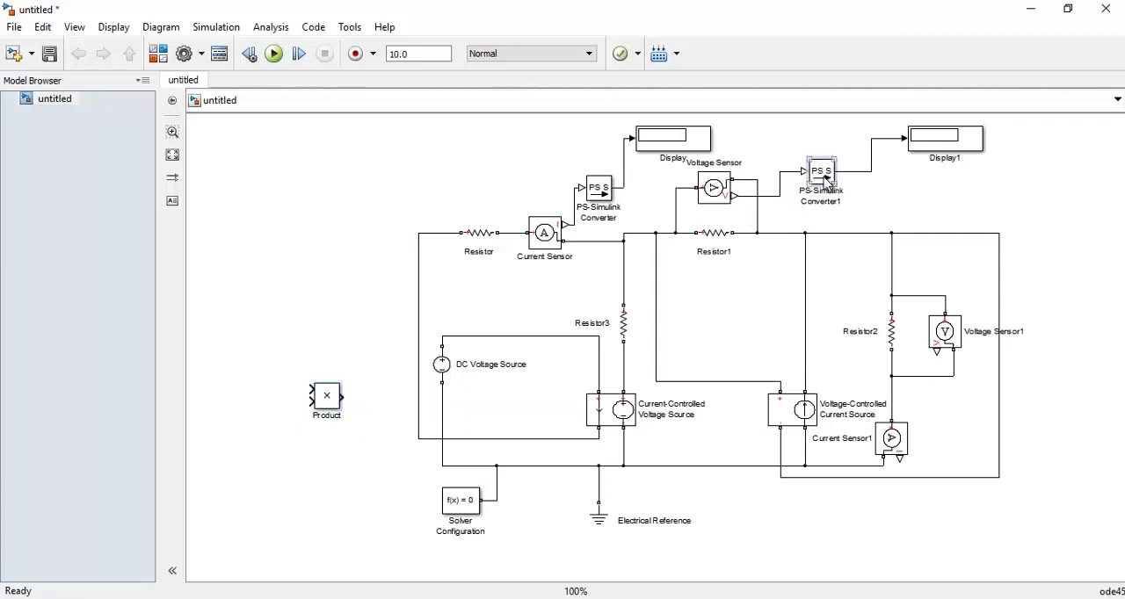
pyautogui.hotkey('ctrl', 'v')
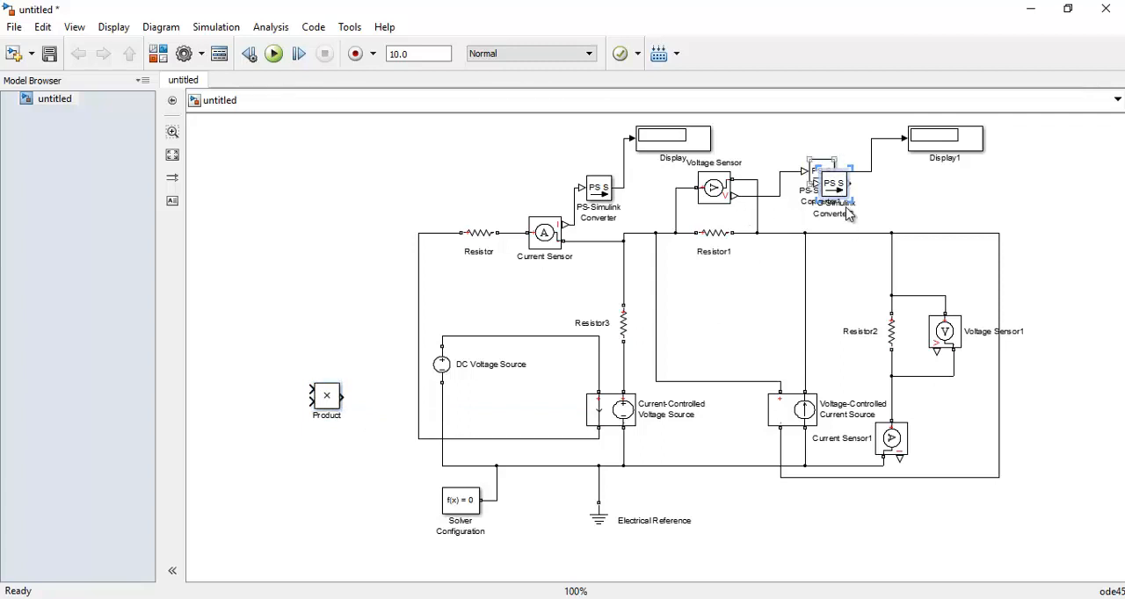
pyautogui.moveTo(838, 190)
pyautogui.mouseDown()
pyautogui.moveTo(1069, 545)
pyautogui.moveTo(939, 516)
pyautogui.moveTo(897, 475)
pyautogui.moveTo(899, 459)
pyautogui.mouseUp()
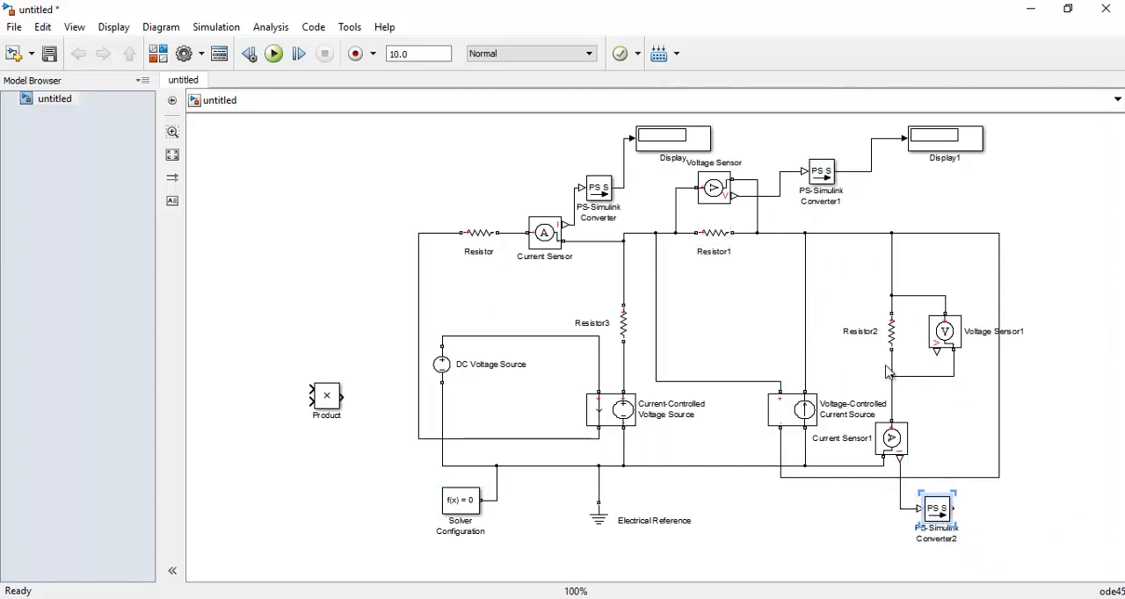
pyautogui.click(823, 183)
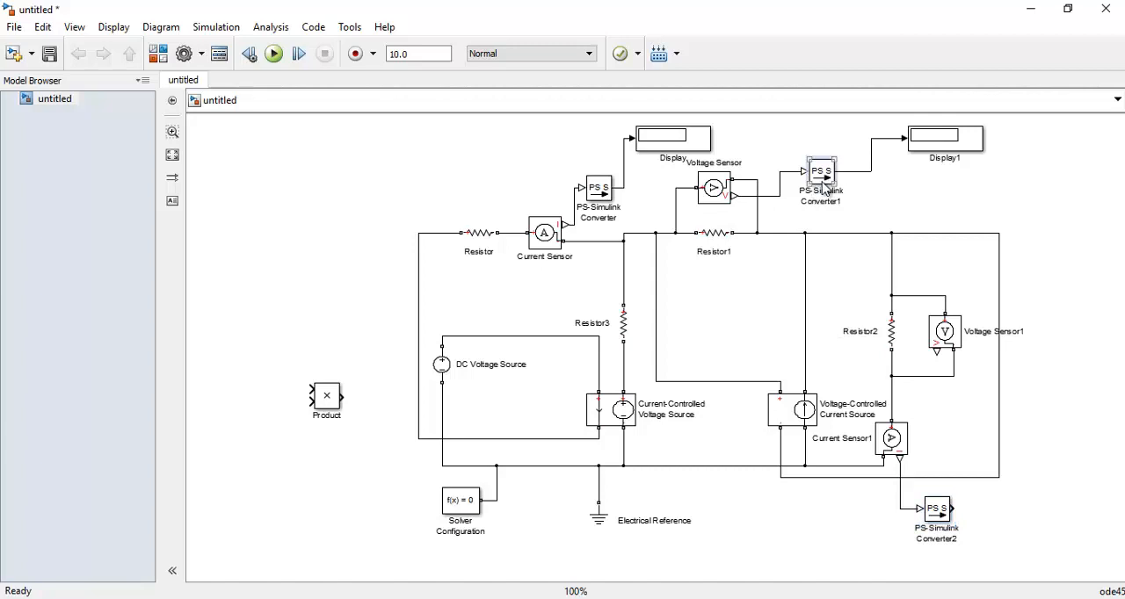
pyautogui.moveTo(825, 187); pyautogui.dragTo(941, 356)
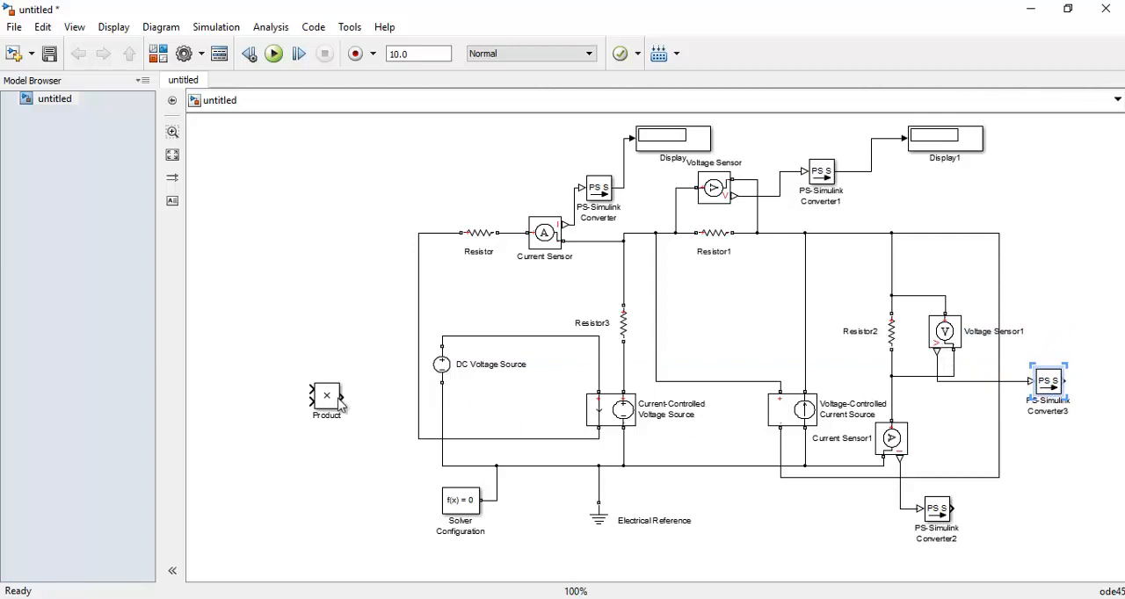
# Move the Product block to the circuit's lower right and stack the two new PS-Simulink Converters just in front of its inputs
pyautogui.moveTo(332, 400); pyautogui.dragTo(1084, 499)
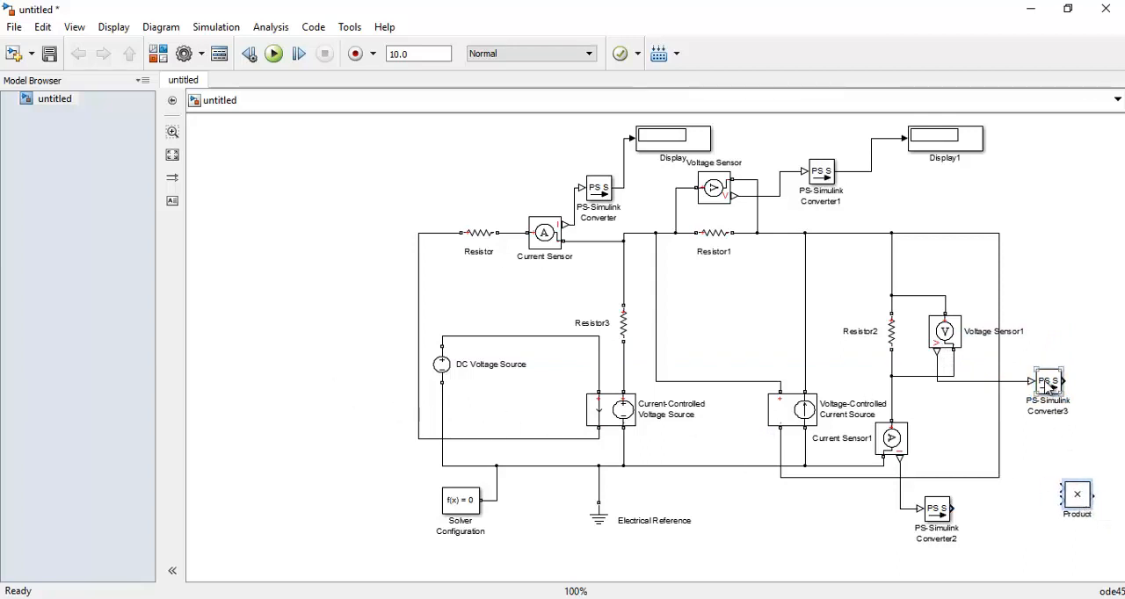
pyautogui.moveTo(1044, 389); pyautogui.dragTo(965, 460)
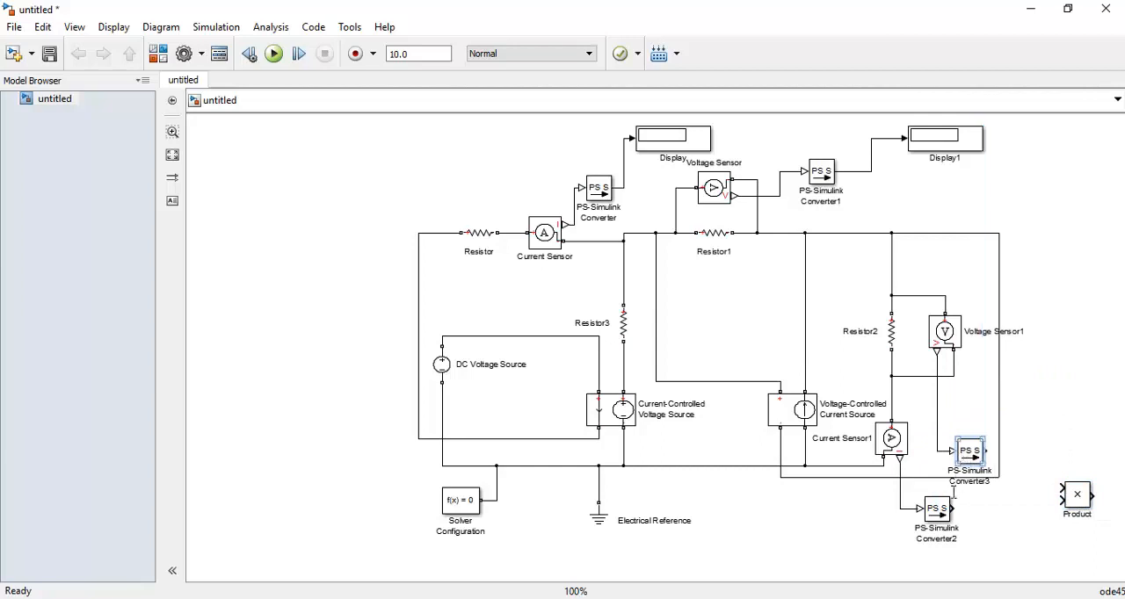
pyautogui.moveTo(951, 516); pyautogui.dragTo(985, 512)
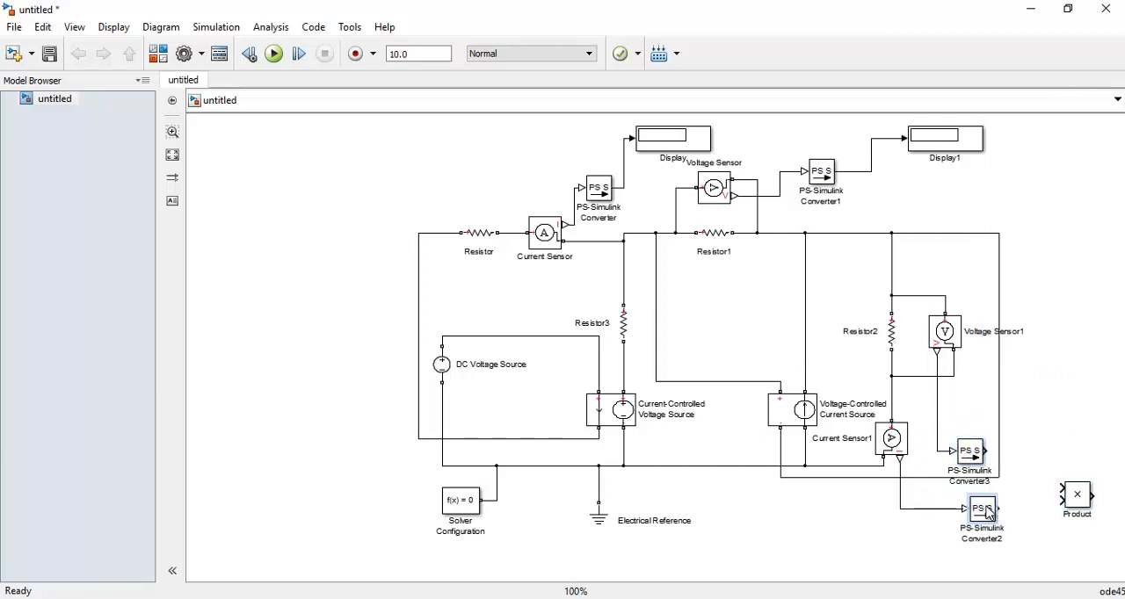
# Duplicate Display1 beside the Product block, wire the two stacked PS-Simulink Converters into Product, and connect its output to the new display
pyautogui.moveTo(1074, 498); pyautogui.dragTo(1048, 489)
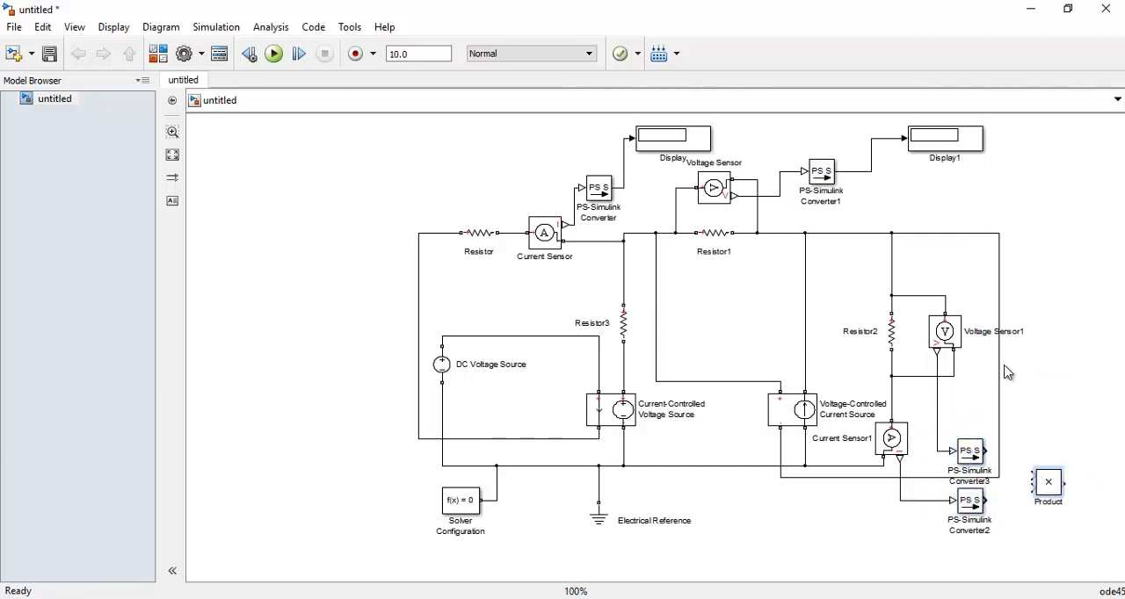
pyautogui.click(948, 143)
pyautogui.hotkey('ctrl', 'c')
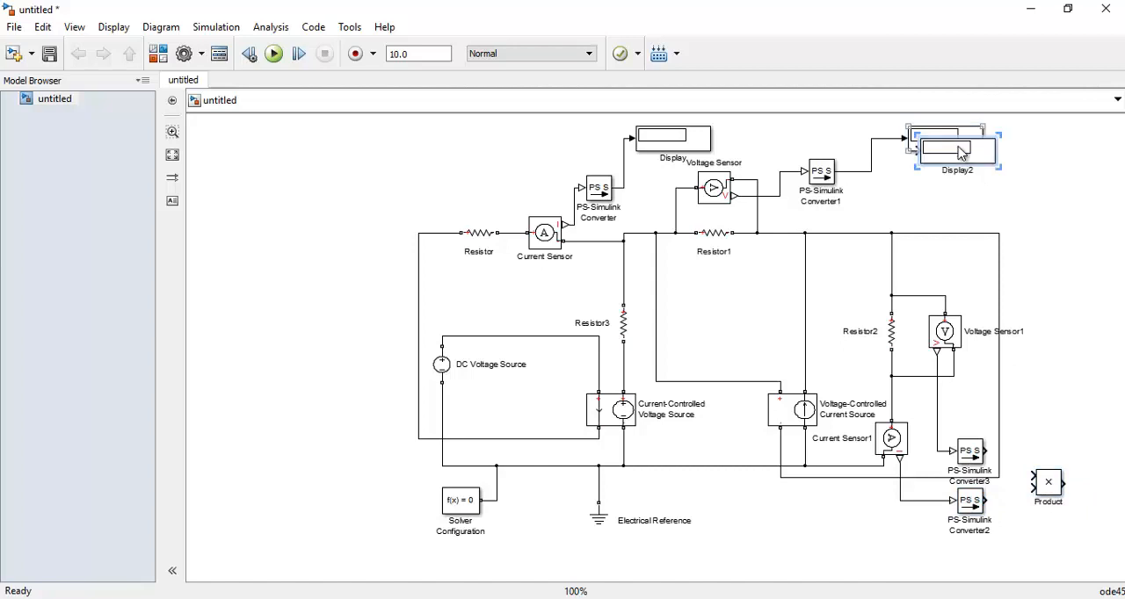
pyautogui.hotkey('ctrl', 'v')
pyautogui.moveTo(1118, 483); pyautogui.dragTo(1035, 488)
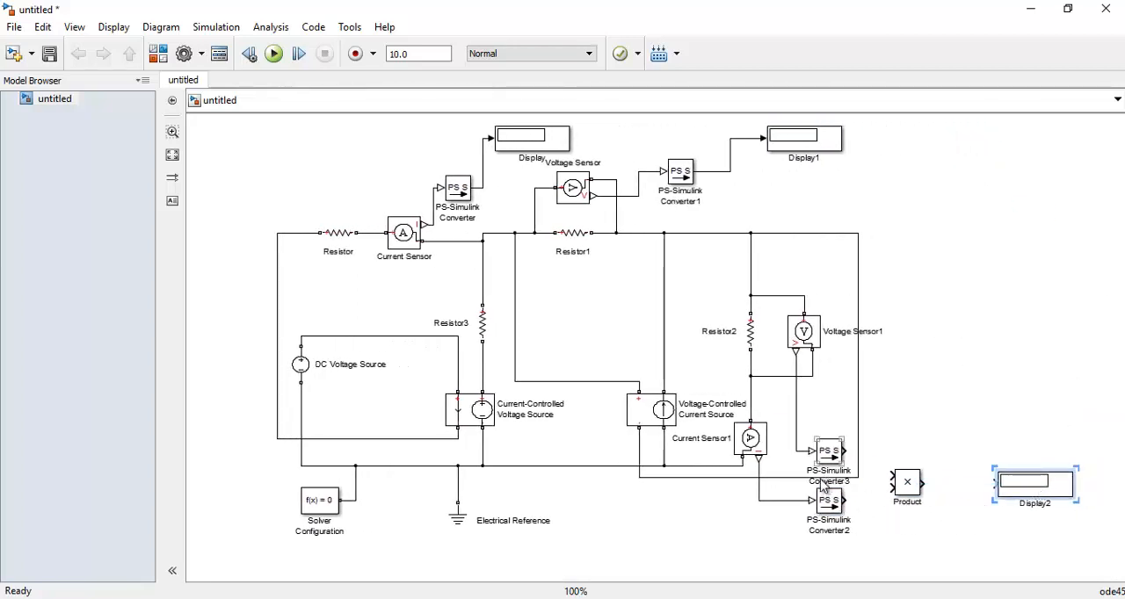
pyautogui.moveTo(846, 453); pyautogui.dragTo(994, 483)
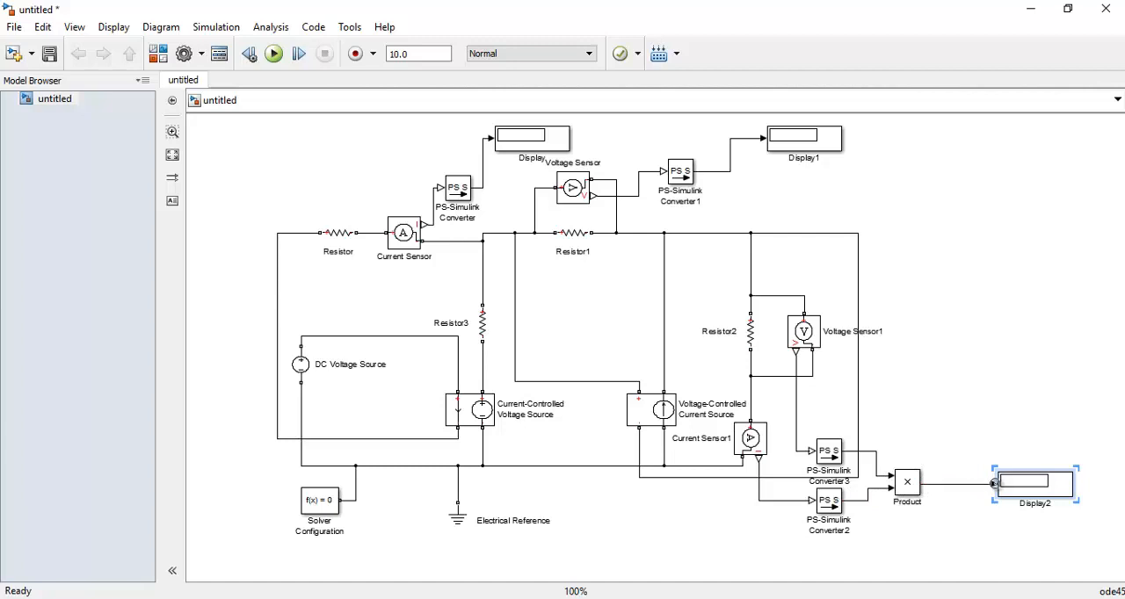
pyautogui.click(925, 353)
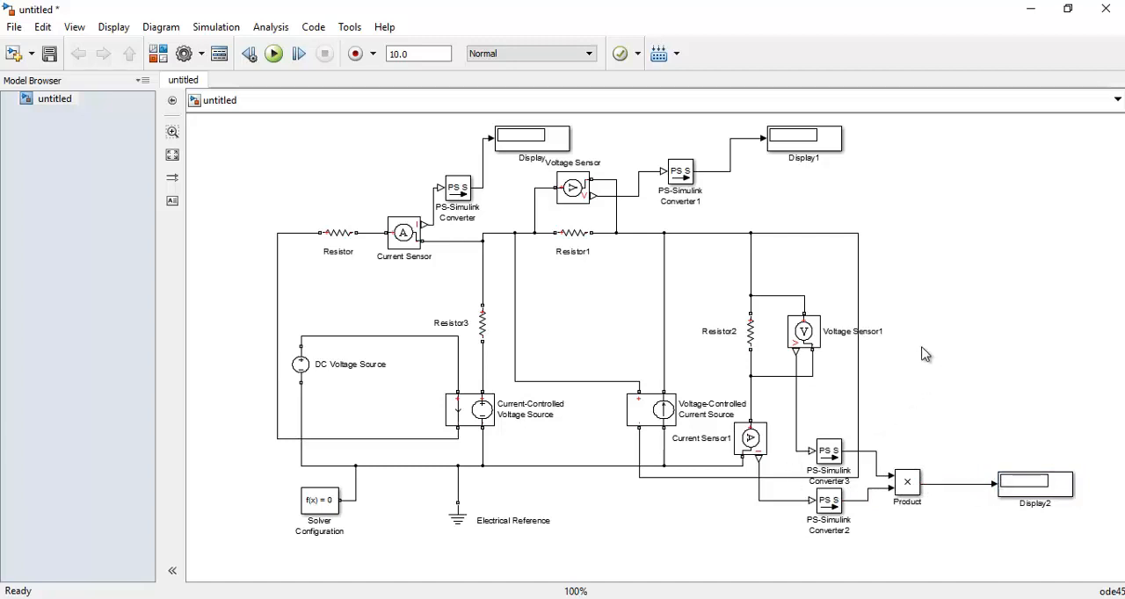
# Run the simulation and check the resistance settings of Resistor3 and Resistor without changing them
pyautogui.click(273, 55)
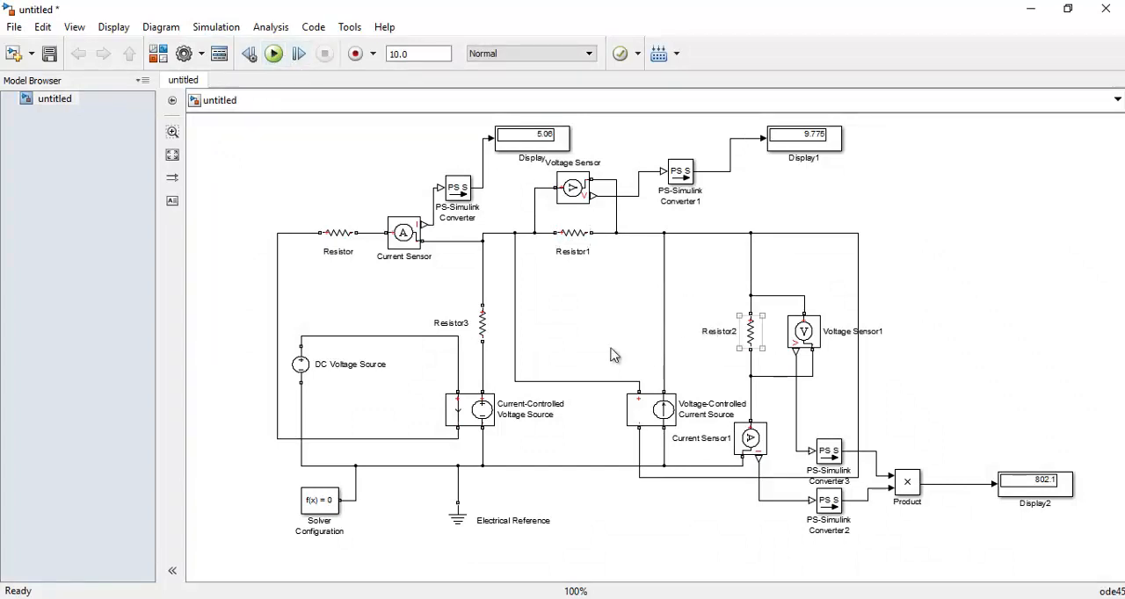
pyautogui.doubleClick(482, 327)
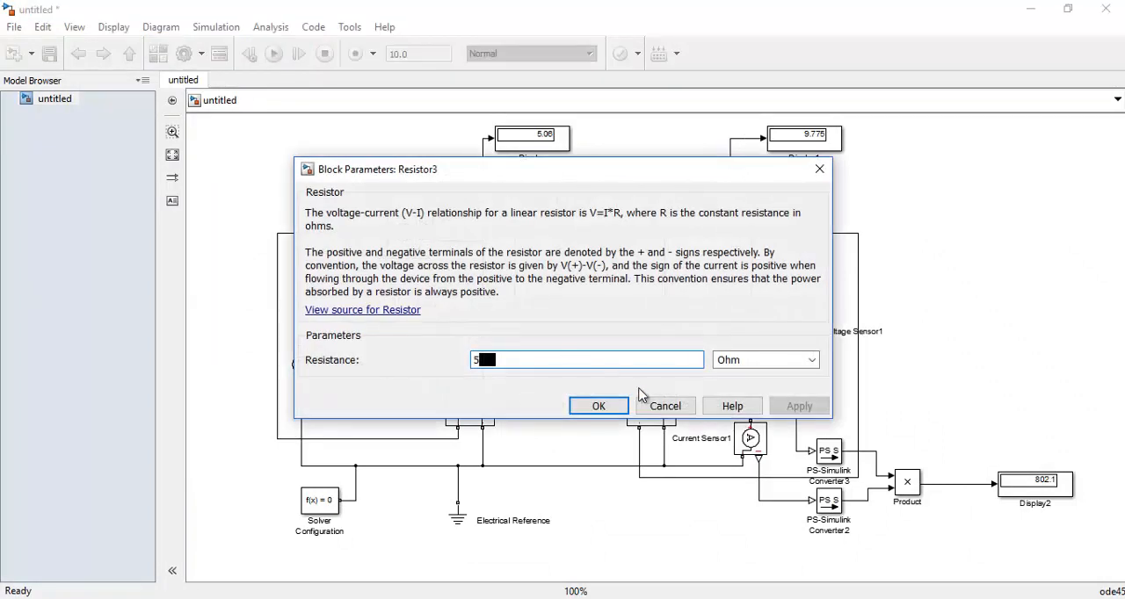
pyautogui.click(668, 407)
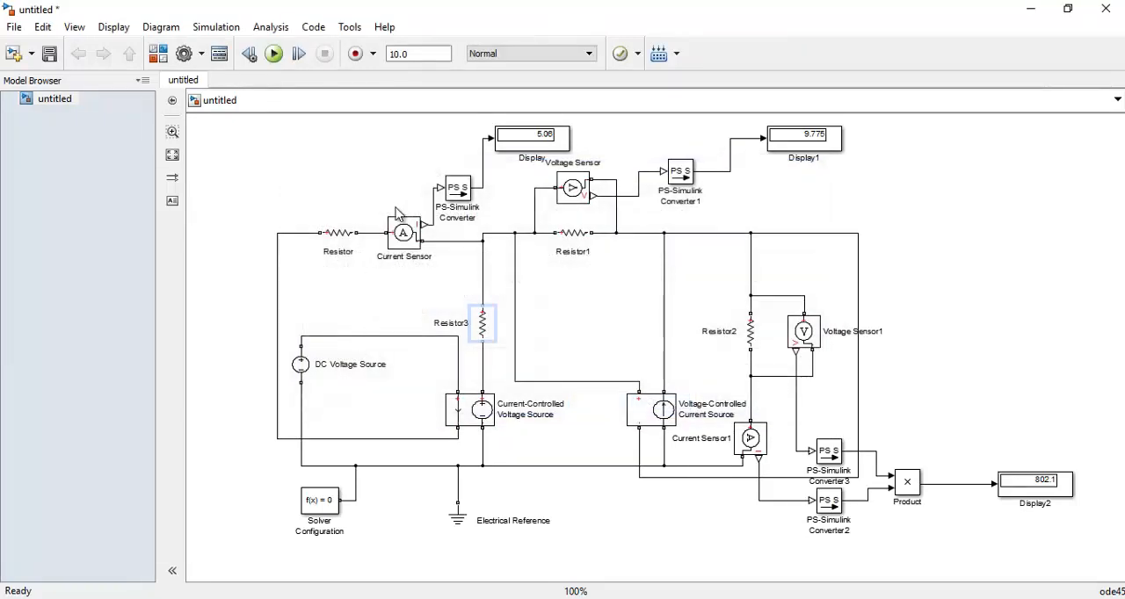
pyautogui.doubleClick(343, 242)
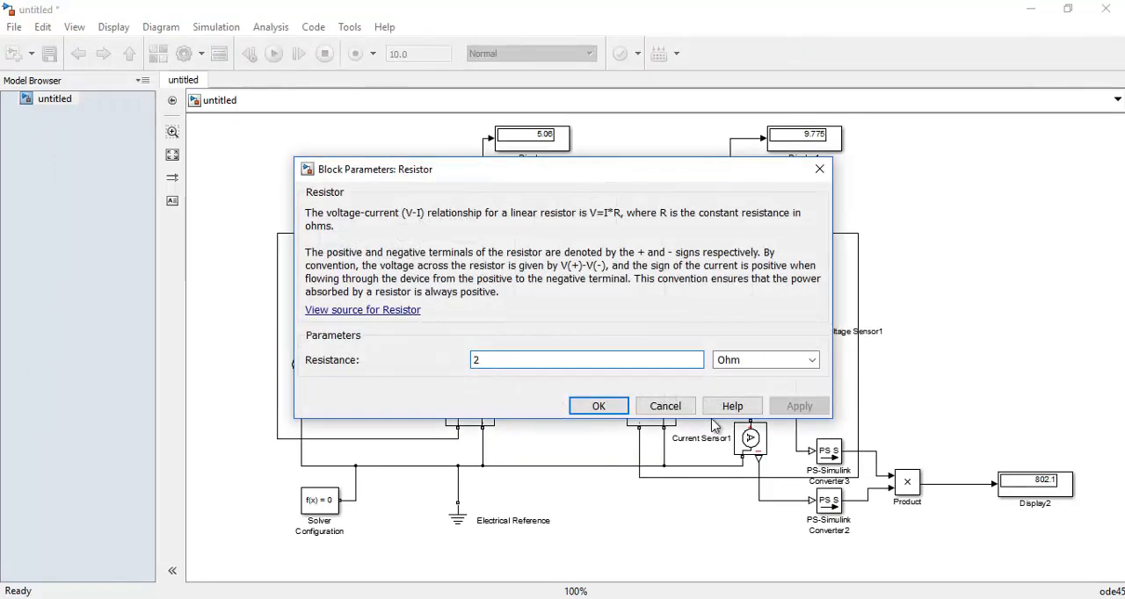
pyautogui.click(684, 413)
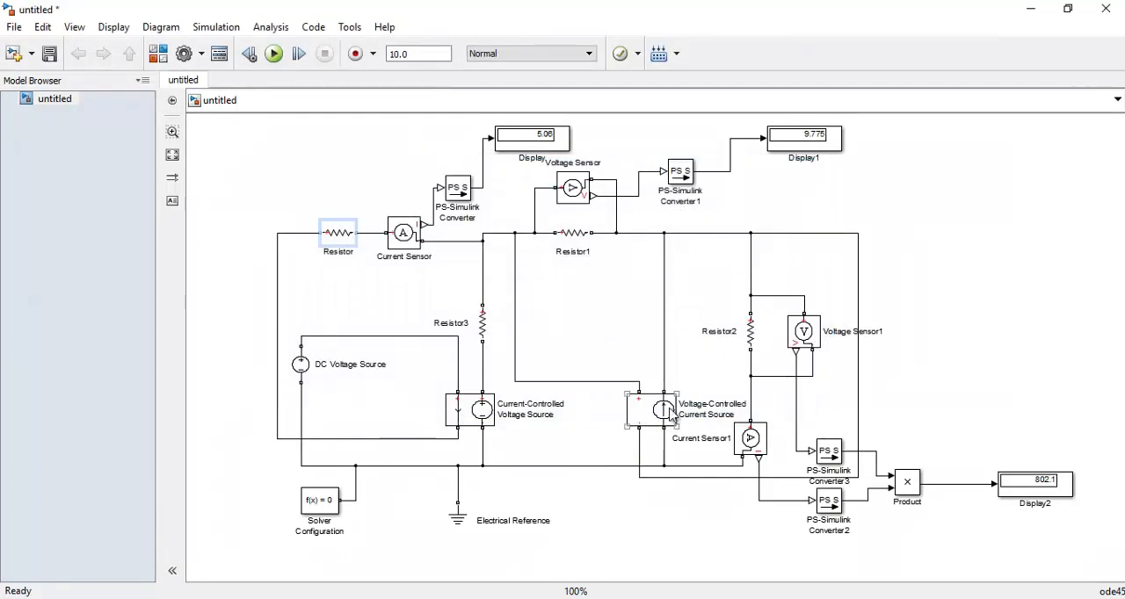
# Set Resistor1's resistance to 4 Ohm and rerun the simulation
pyautogui.click(575, 236)
pyautogui.doubleClick(576, 236)
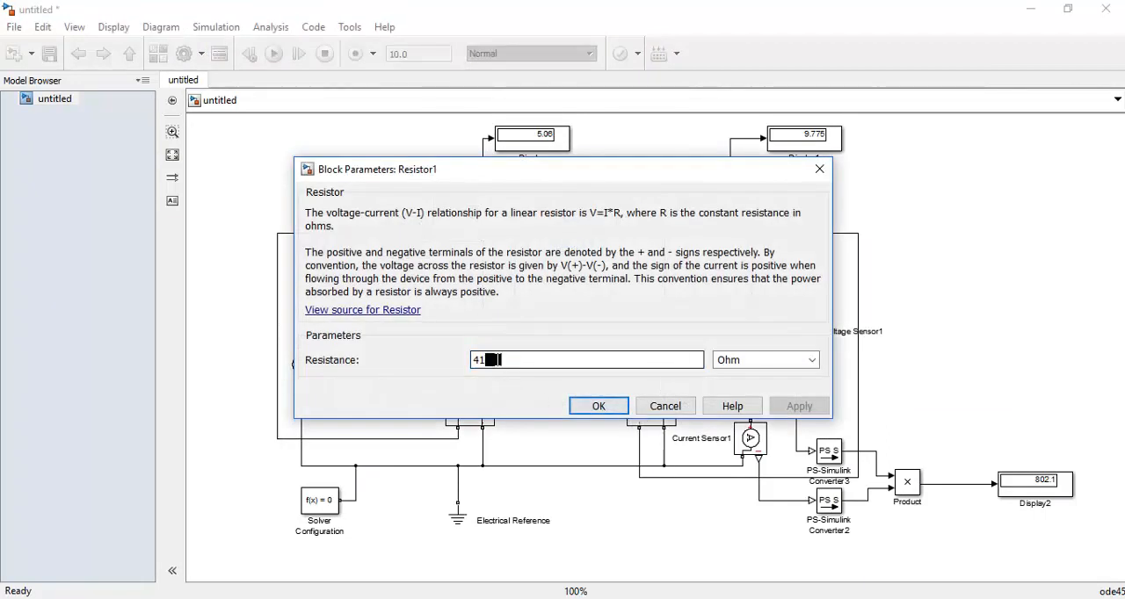
pyautogui.click(495, 359)
pyautogui.press('BackSpace')
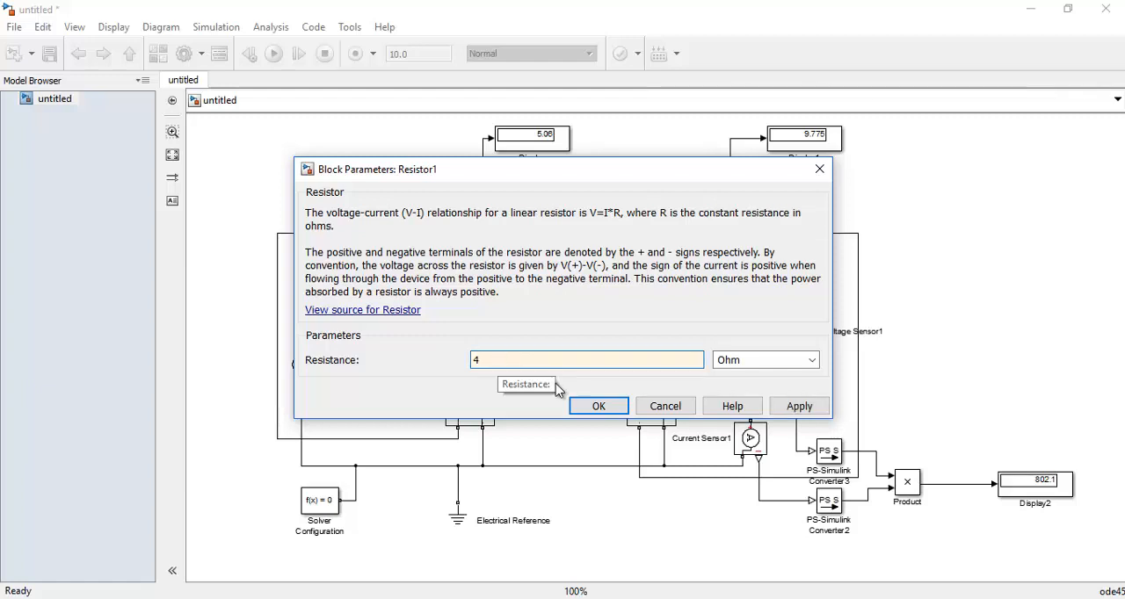
pyautogui.click(600, 407)
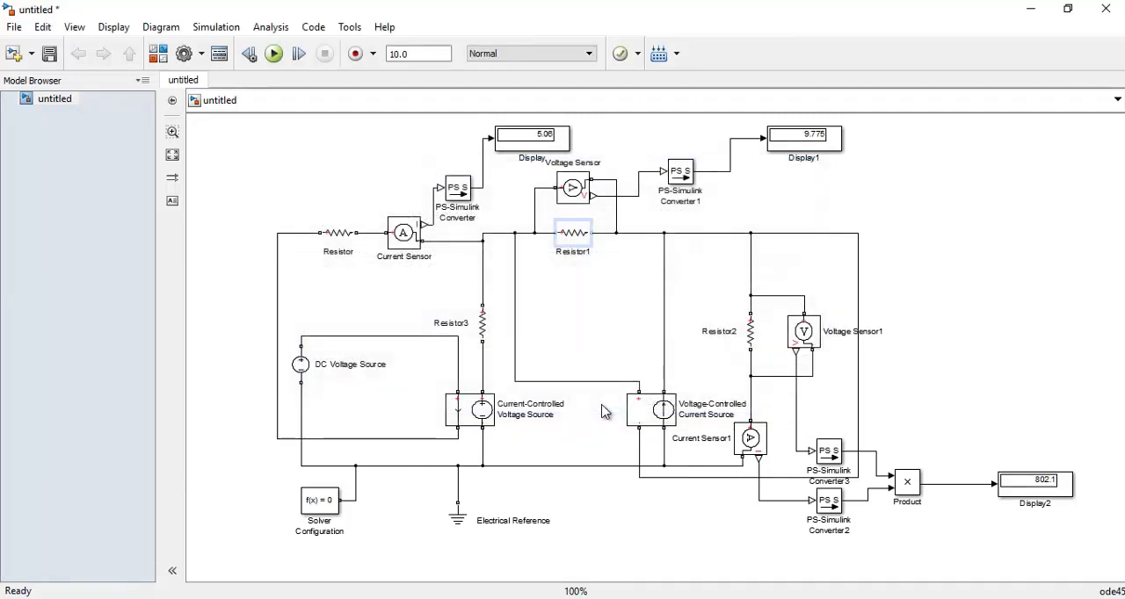
pyautogui.click(273, 54)
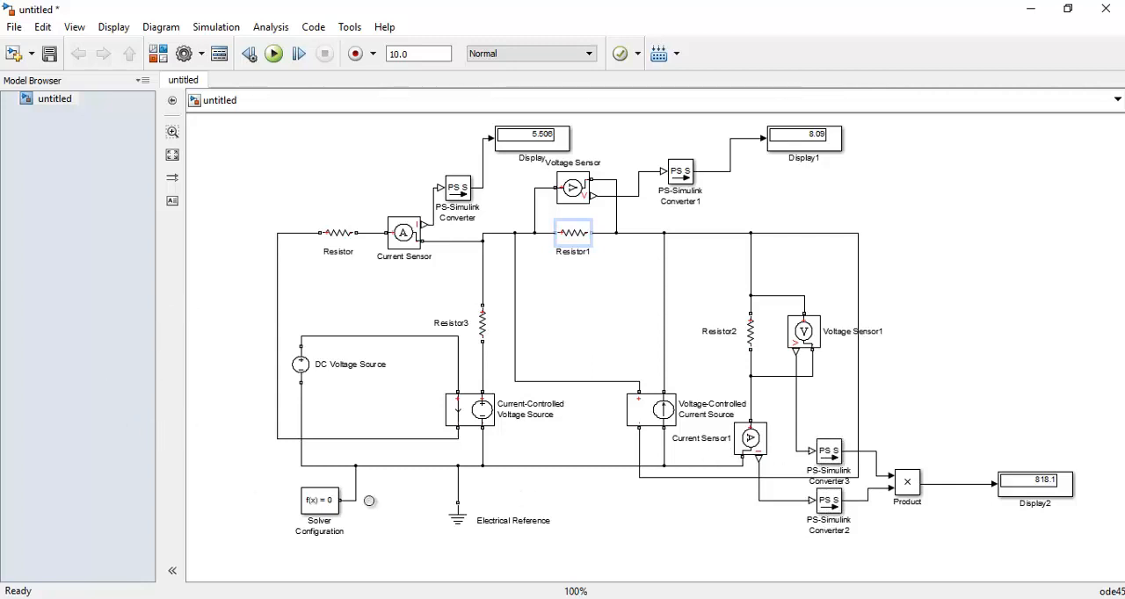
# Add a From block and a Goto block from the Simulink Signal Routing library beside the circuit
pyautogui.click(157, 53)
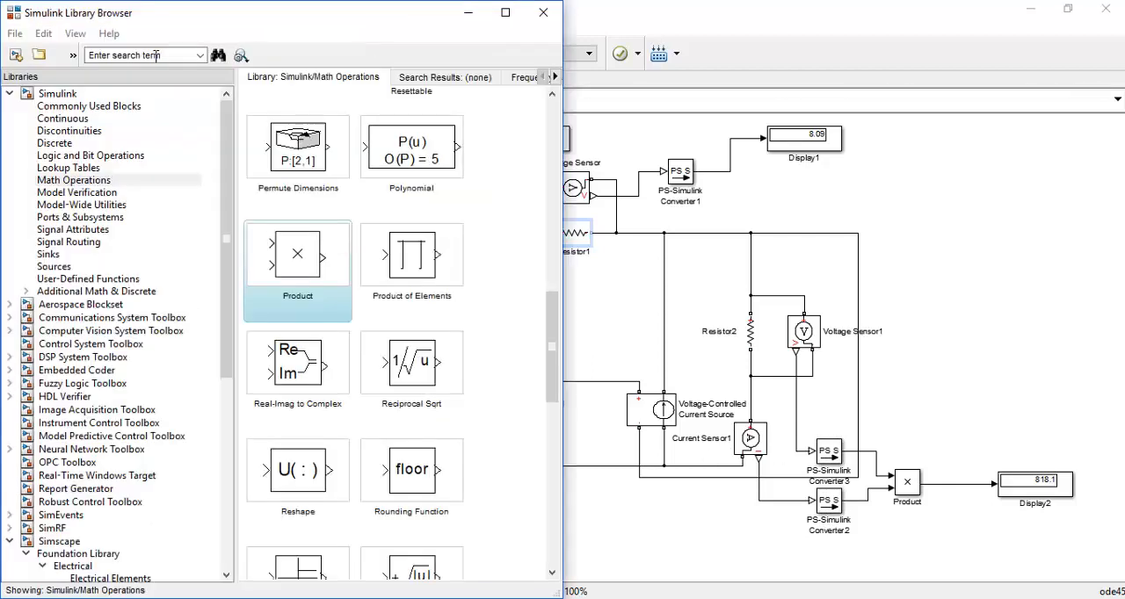
pyautogui.scroll(-1, 226, 243)
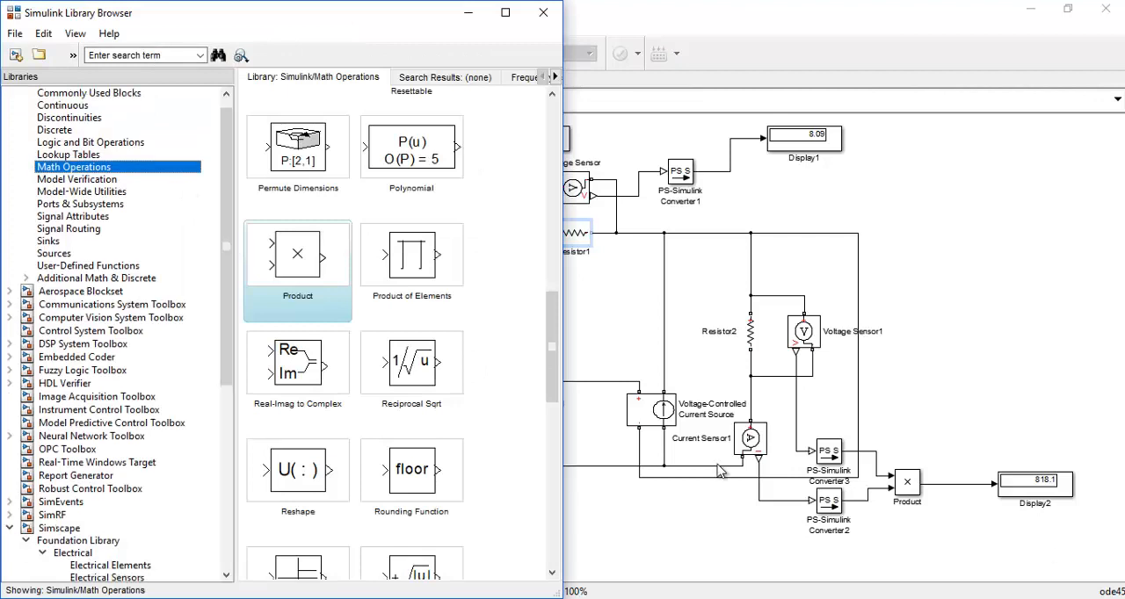
pyautogui.click(86, 230)
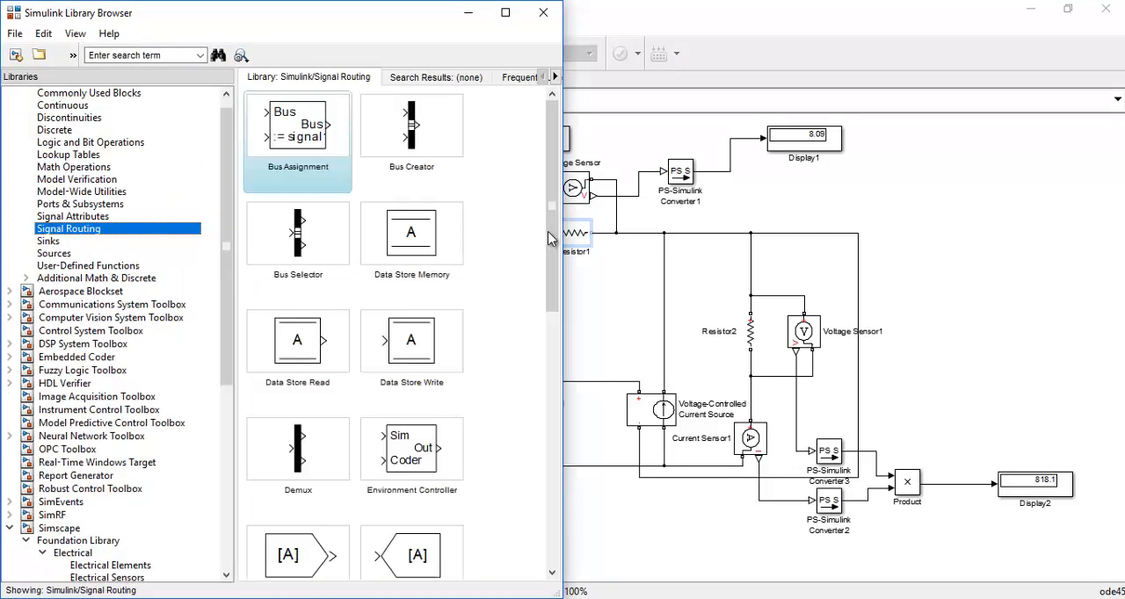
pyautogui.moveTo(549, 237); pyautogui.dragTo(548, 332)
pyautogui.click(303, 337)
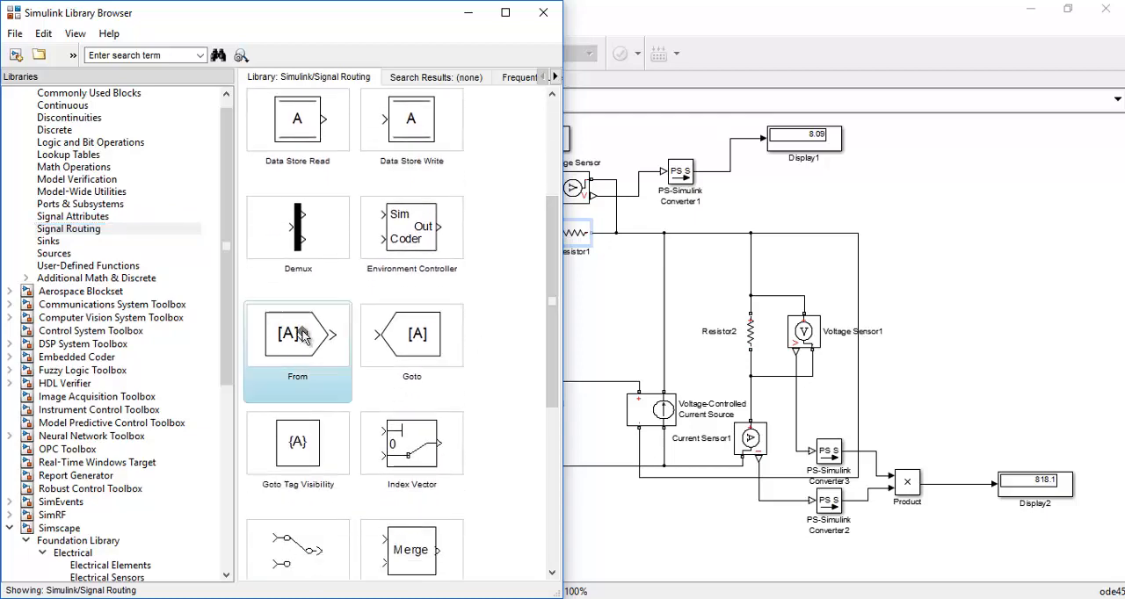
pyautogui.moveTo(302, 337); pyautogui.dragTo(898, 336)
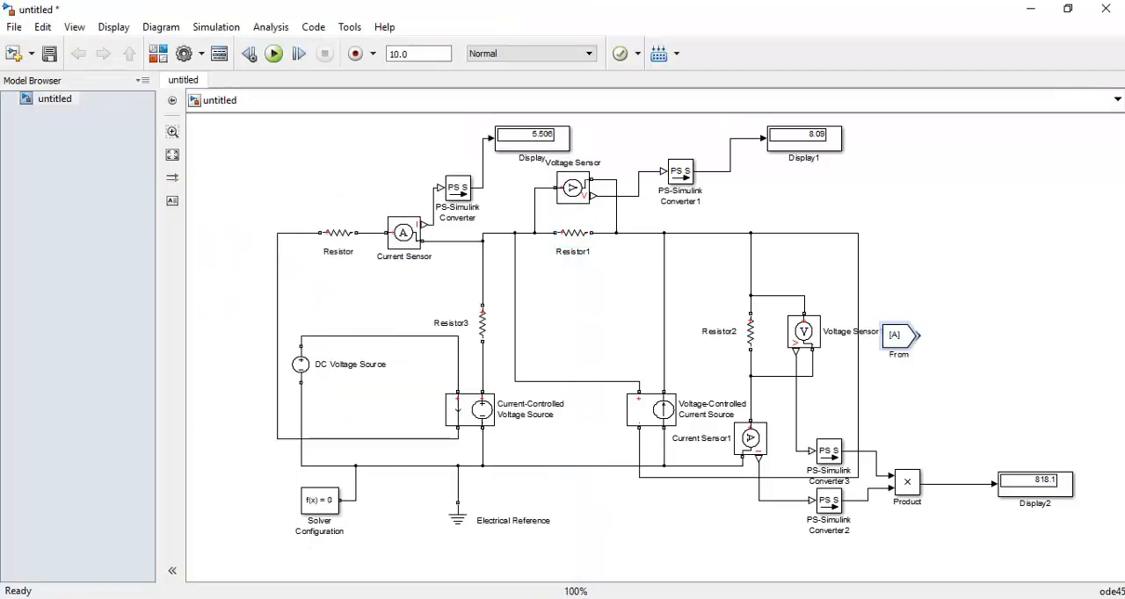
pyautogui.moveTo(304, 597)
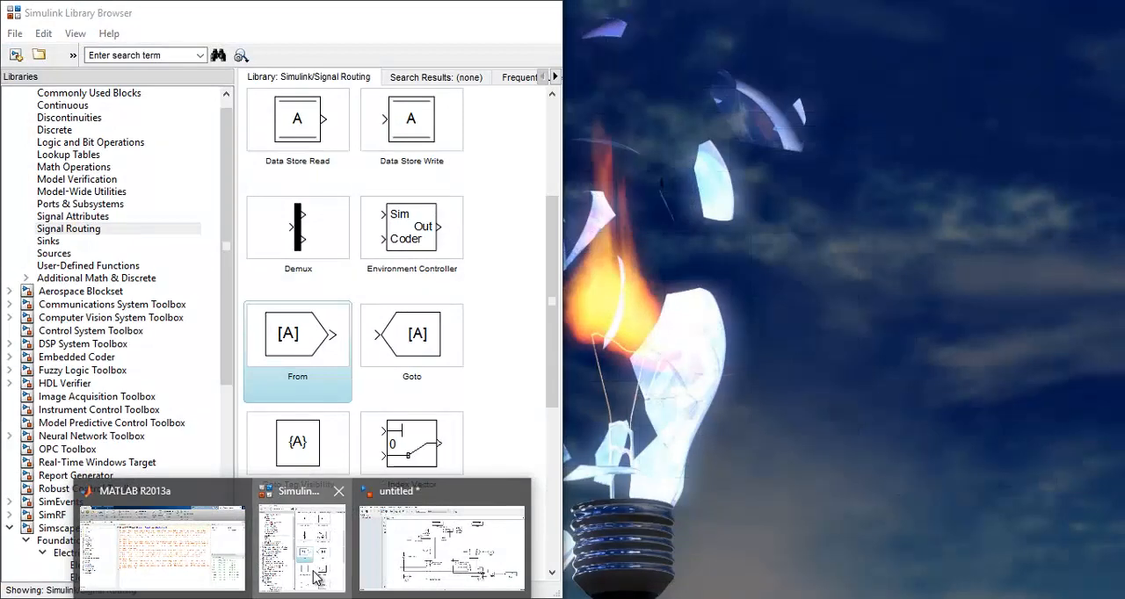
pyautogui.click(316, 577)
pyautogui.click(415, 347)
pyautogui.moveTo(976, 323); pyautogui.dragTo(976, 323)
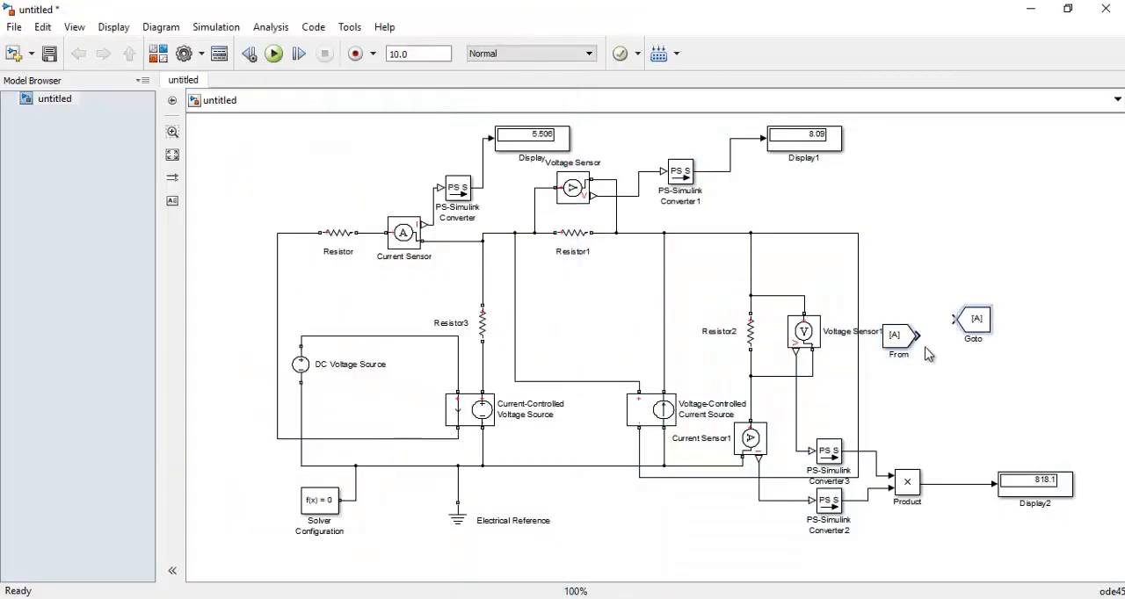
# Move From aside, branch PS-Simulink Converter3's output to Goto, and branch PS-Simulink Converter2's output to a copy of Goto
pyautogui.moveTo(912, 349); pyautogui.dragTo(959, 277)
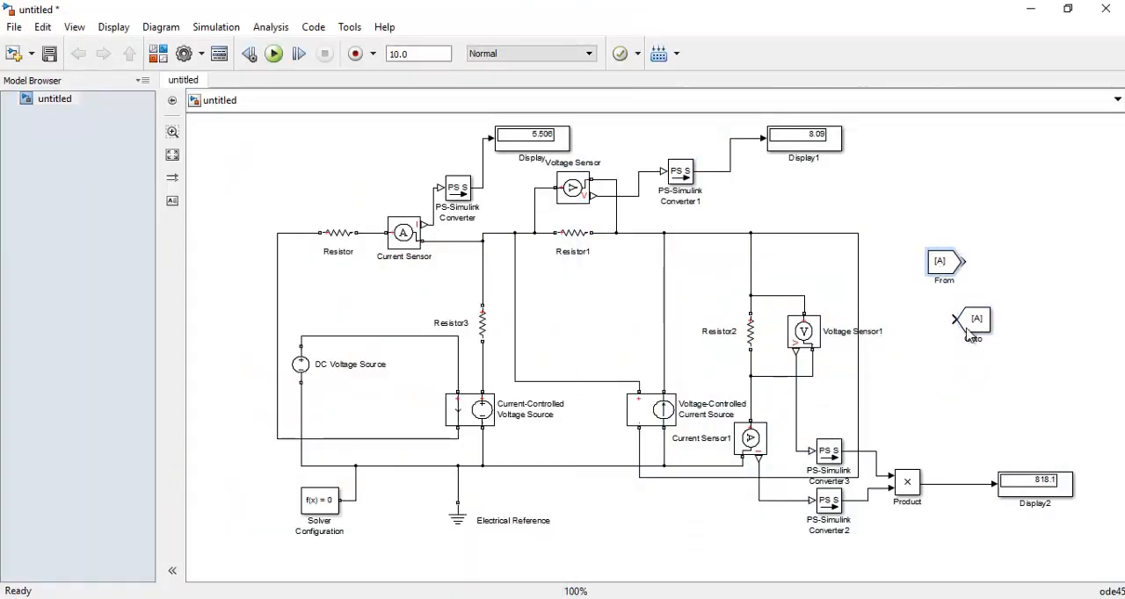
pyautogui.click(985, 341)
pyautogui.moveTo(985, 341); pyautogui.dragTo(922, 428)
pyautogui.click(885, 434)
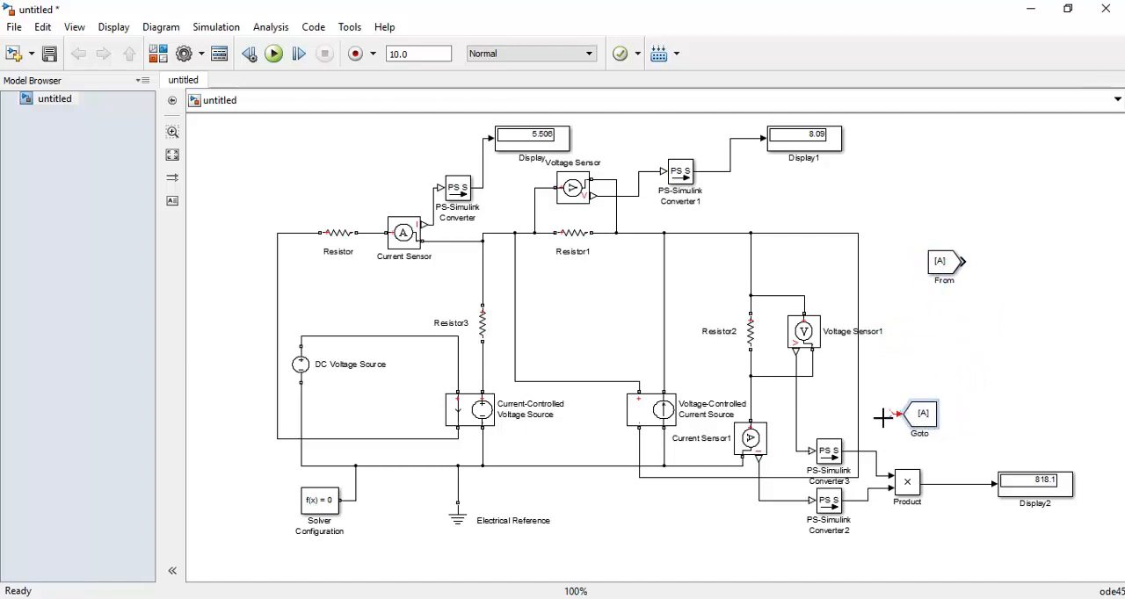
pyautogui.click(939, 422)
pyautogui.moveTo(937, 423); pyautogui.dragTo(868, 501)
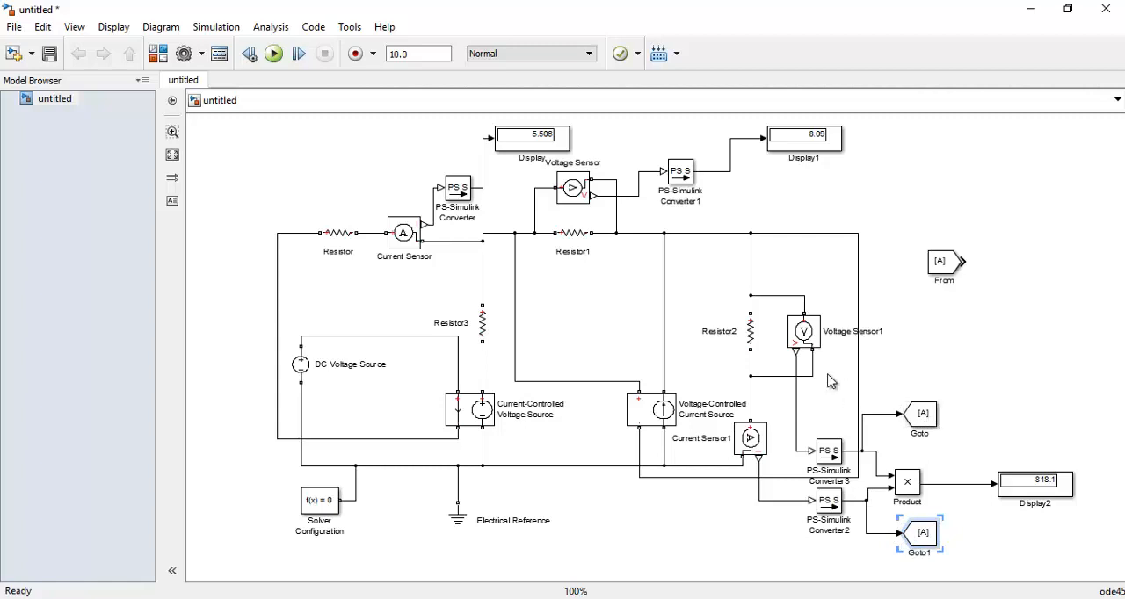
# Set the tag of Goto on the voltage signal to VA and the tag of Goto1 on the current signal to I
pyautogui.doubleClick(923, 417)
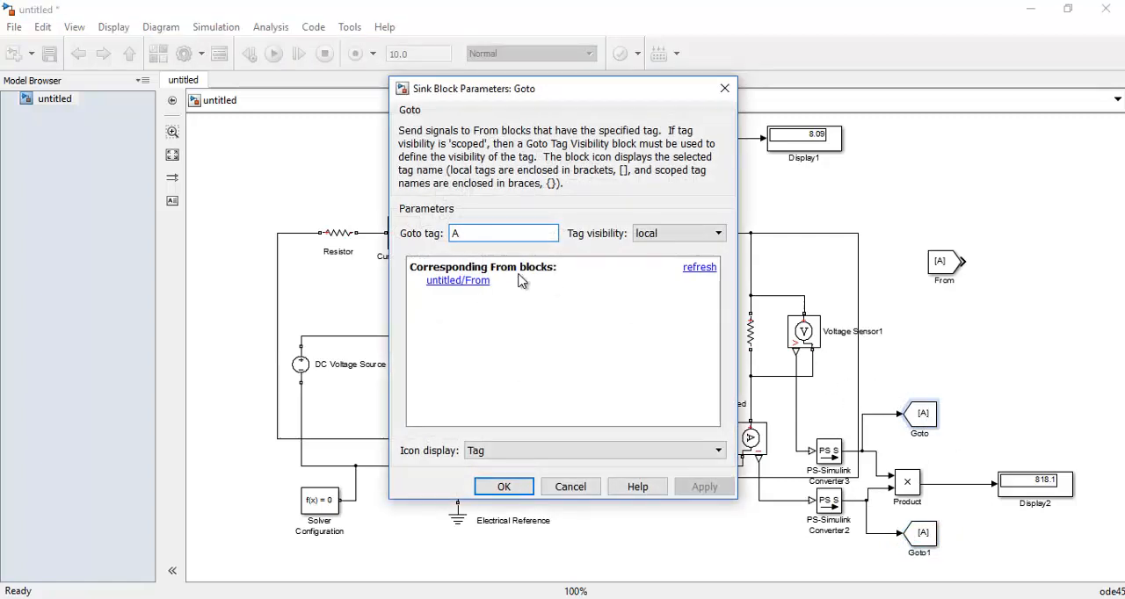
pyautogui.click(450, 233)
pyautogui.write('V')
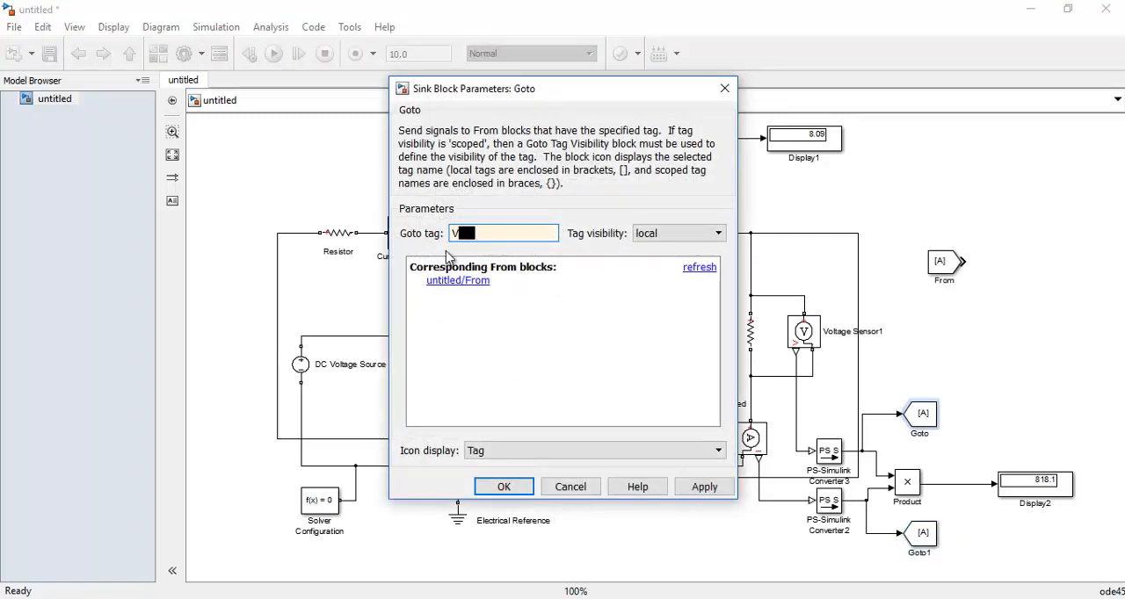
pyautogui.click(504, 487)
pyautogui.doubleClick(922, 534)
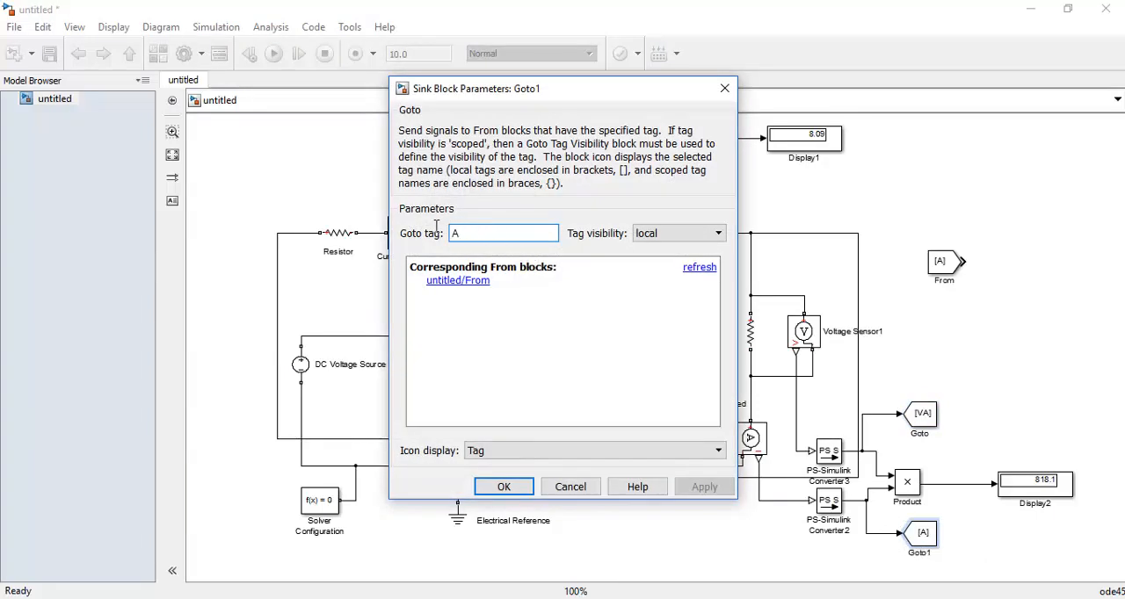
pyautogui.click(468, 233)
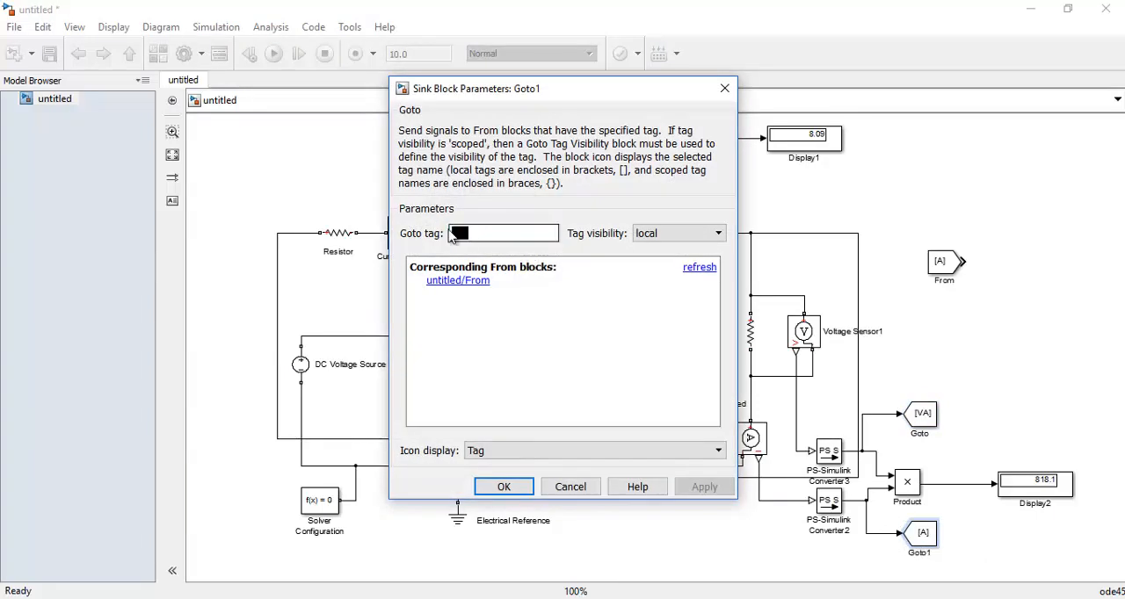
pyautogui.write('I')
pyautogui.press('Return')
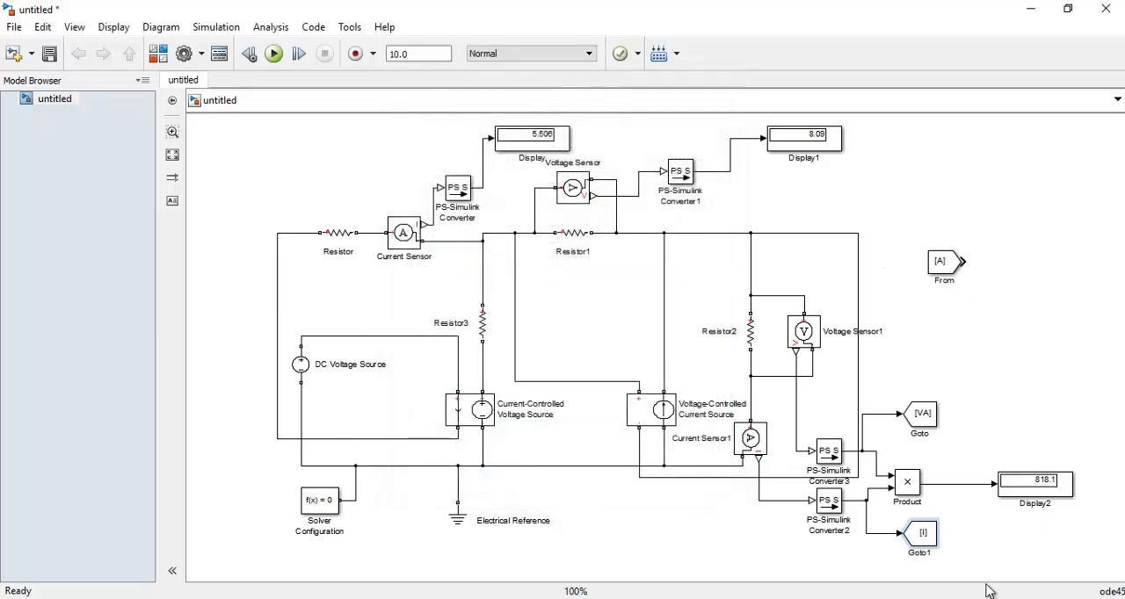
# Move the From block into the empty area below the circuit and set its Goto tag to V
pyautogui.scroll(-3, 978, 574)
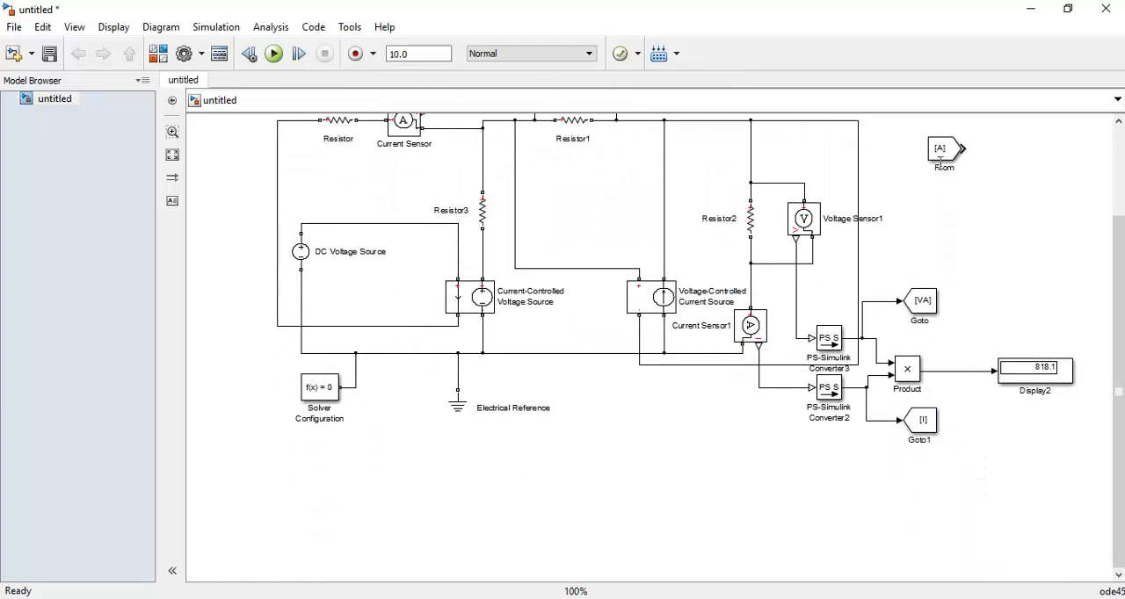
pyautogui.moveTo(941, 162); pyautogui.dragTo(650, 464)
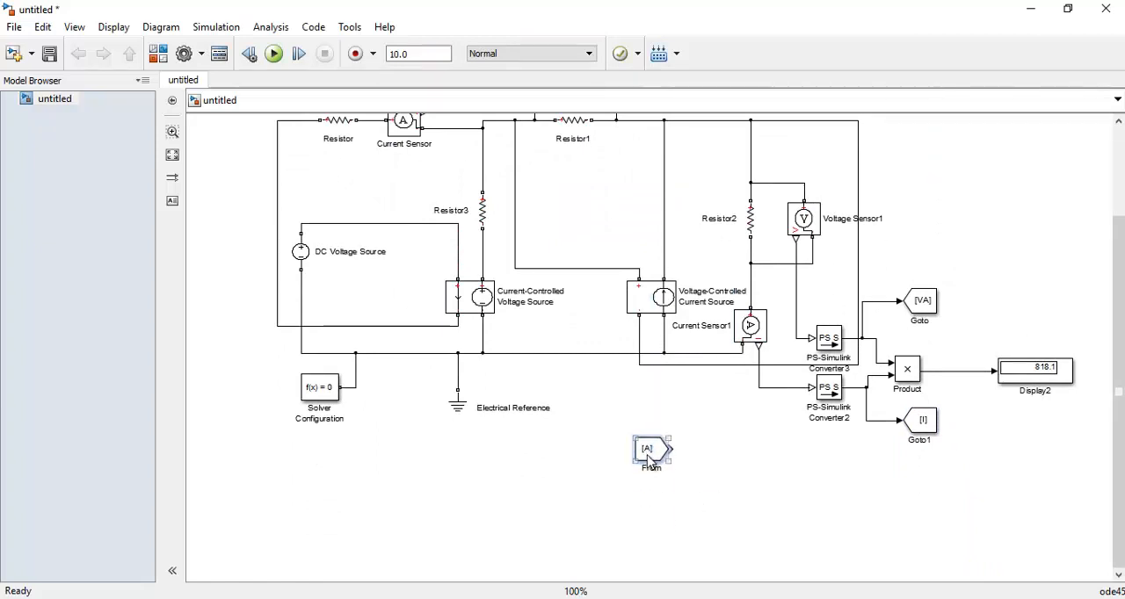
pyautogui.doubleClick(649, 453)
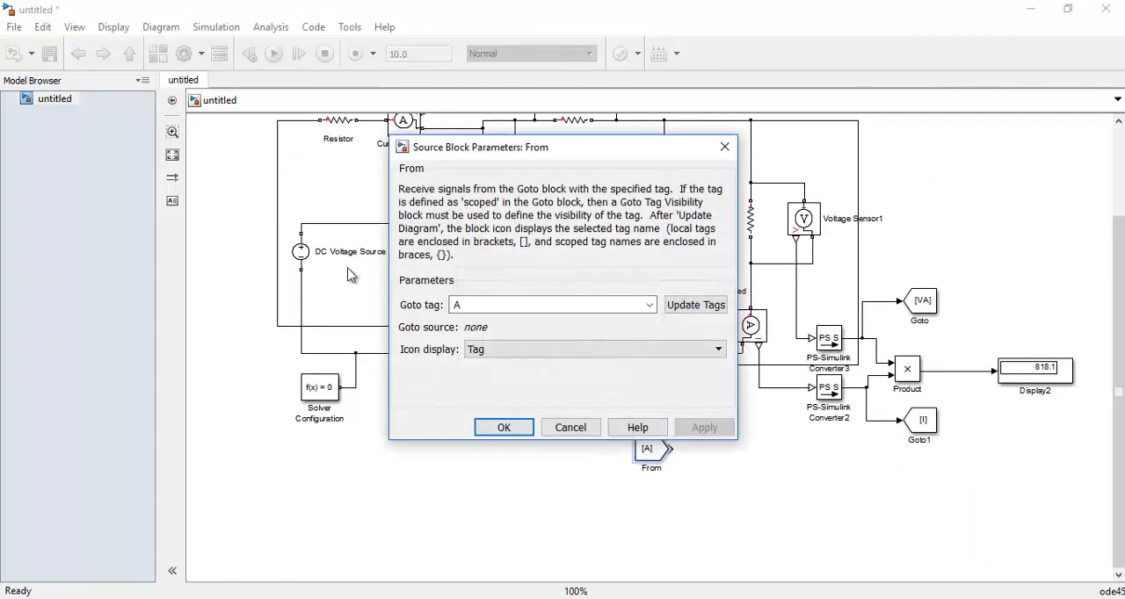
pyautogui.write('V')
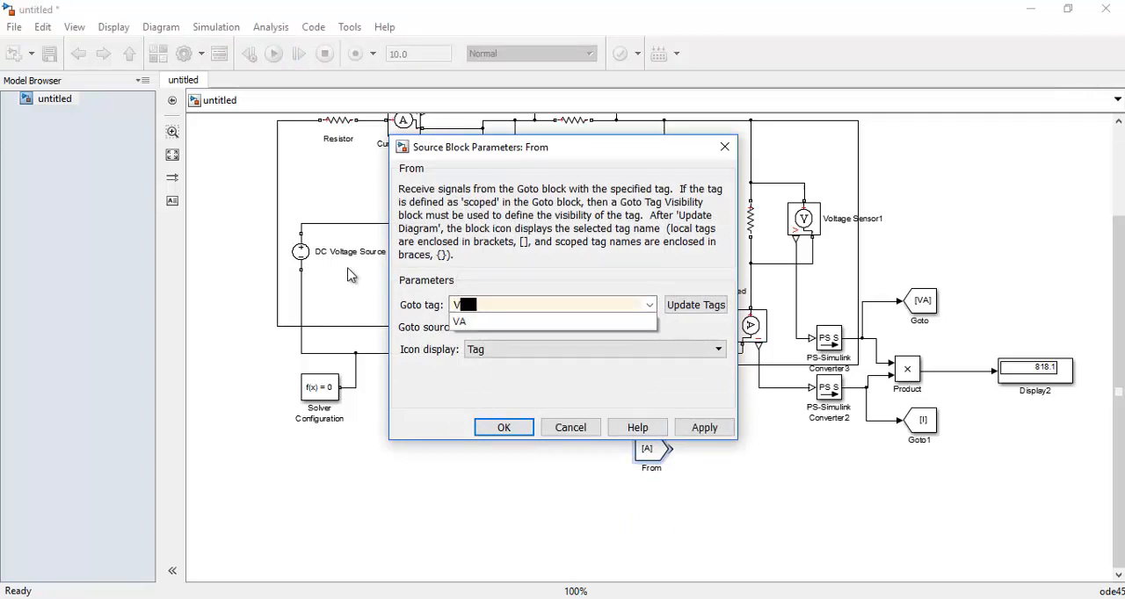
pyautogui.click(503, 428)
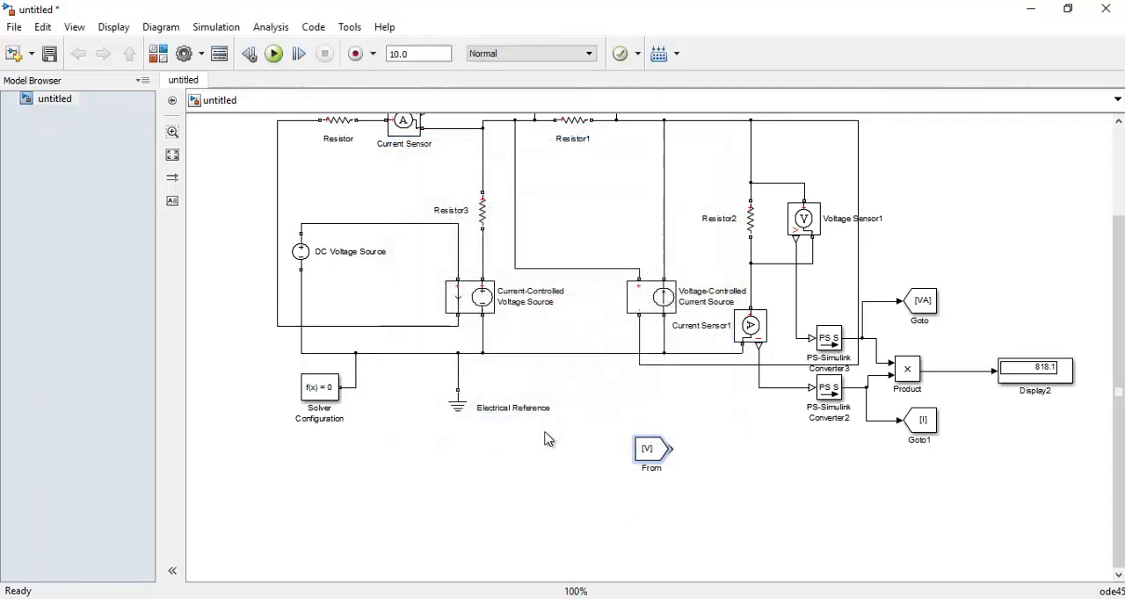
# Set the tag of the Goto block on the voltage signal to V
pyautogui.click(926, 316)
pyautogui.doubleClick(930, 318)
pyautogui.doubleClick(481, 231)
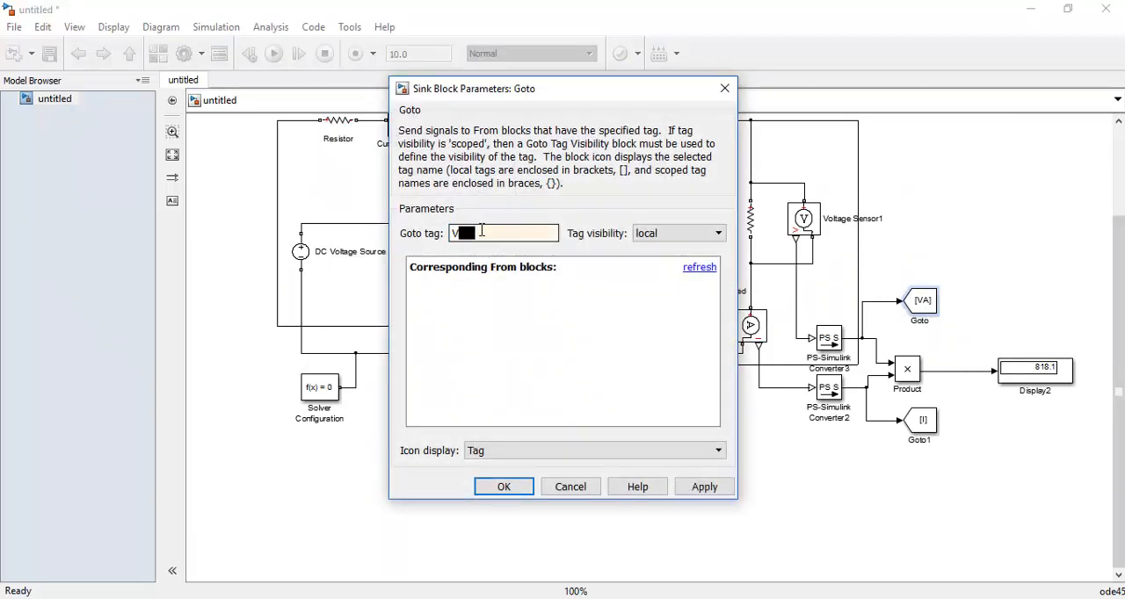
pyautogui.write('V')
pyautogui.click(504, 487)
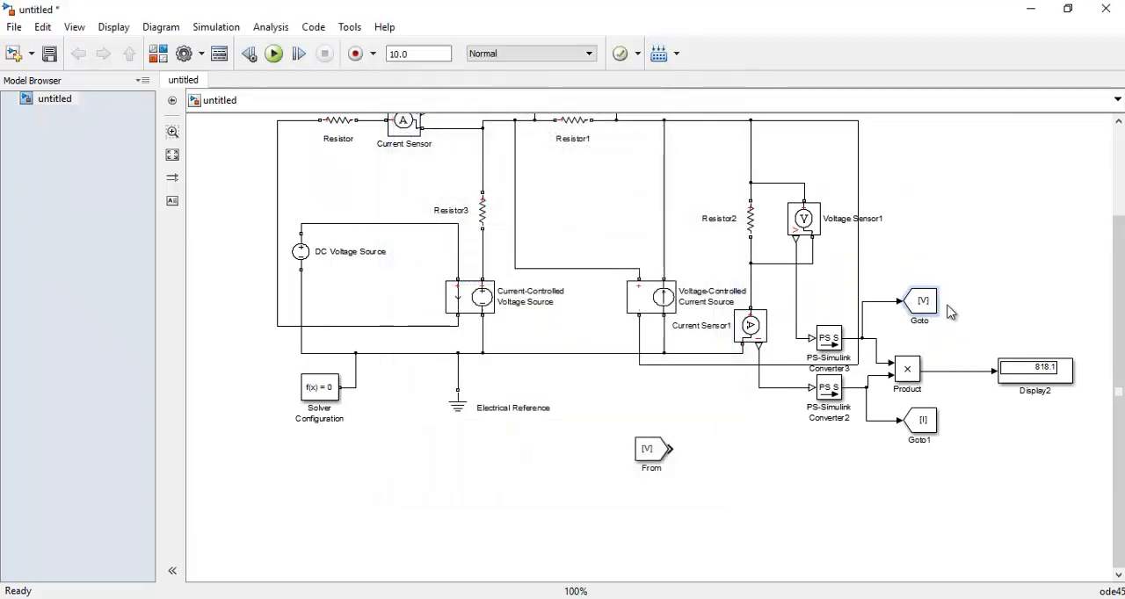
# Duplicate the From block just below the original and set the copy's Goto tag to I
pyautogui.click(646, 460)
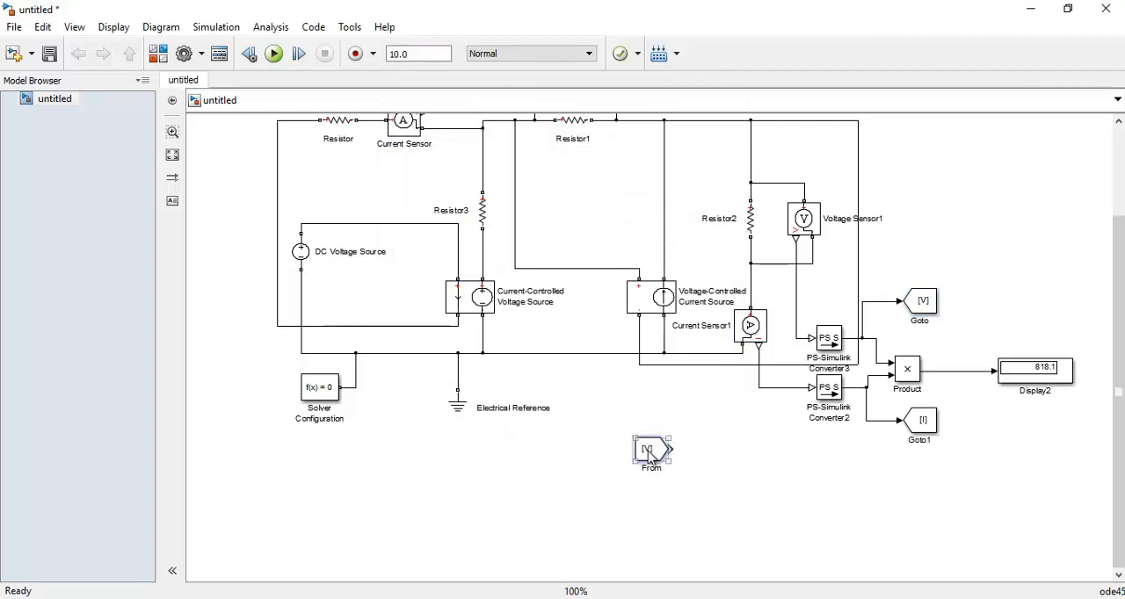
pyautogui.moveTo(651, 457); pyautogui.dragTo(655, 506)
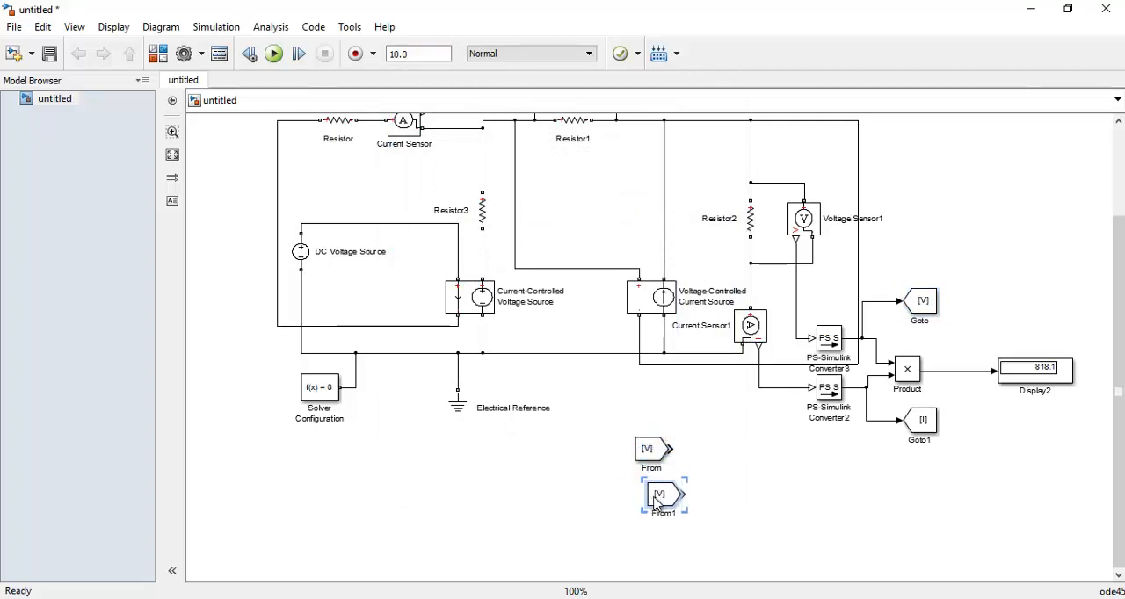
pyautogui.doubleClick(661, 505)
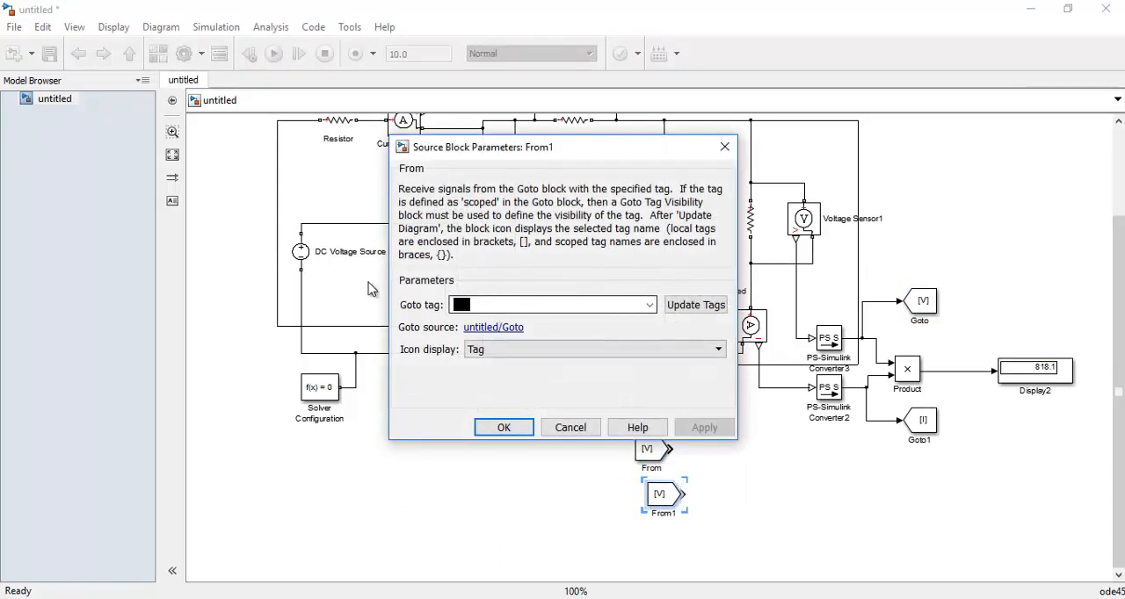
pyautogui.press('BackSpace')
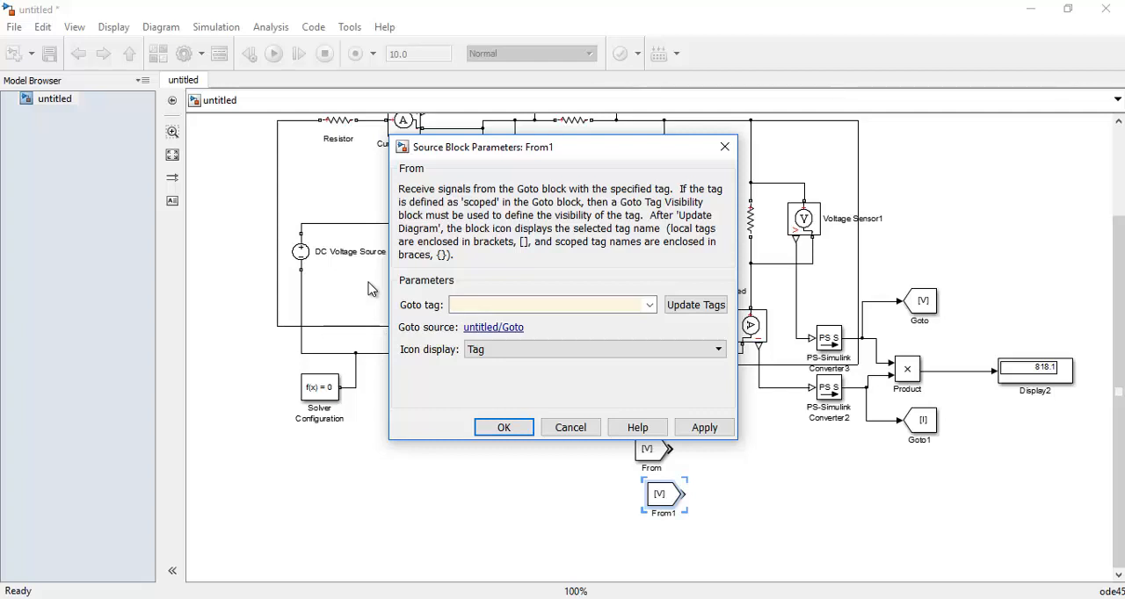
pyautogui.write('I')
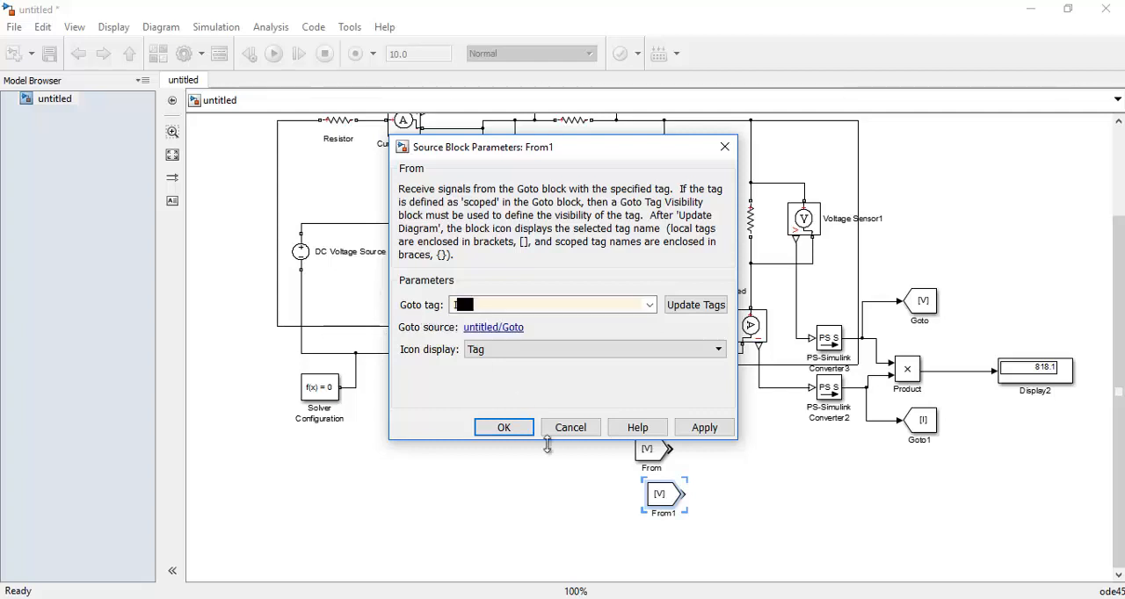
pyautogui.click(502, 427)
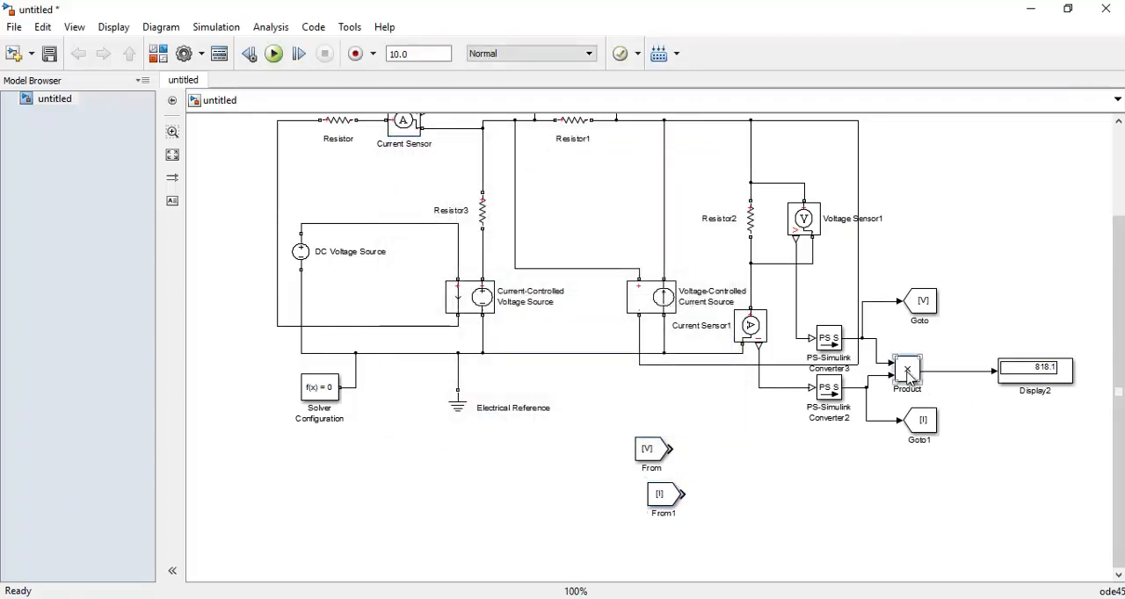
# Place a copy of the Product block beside the two From blocks and wire the V and I signals to its inputs
pyautogui.click(909, 376)
pyautogui.hotkey('ctrl', 'v')
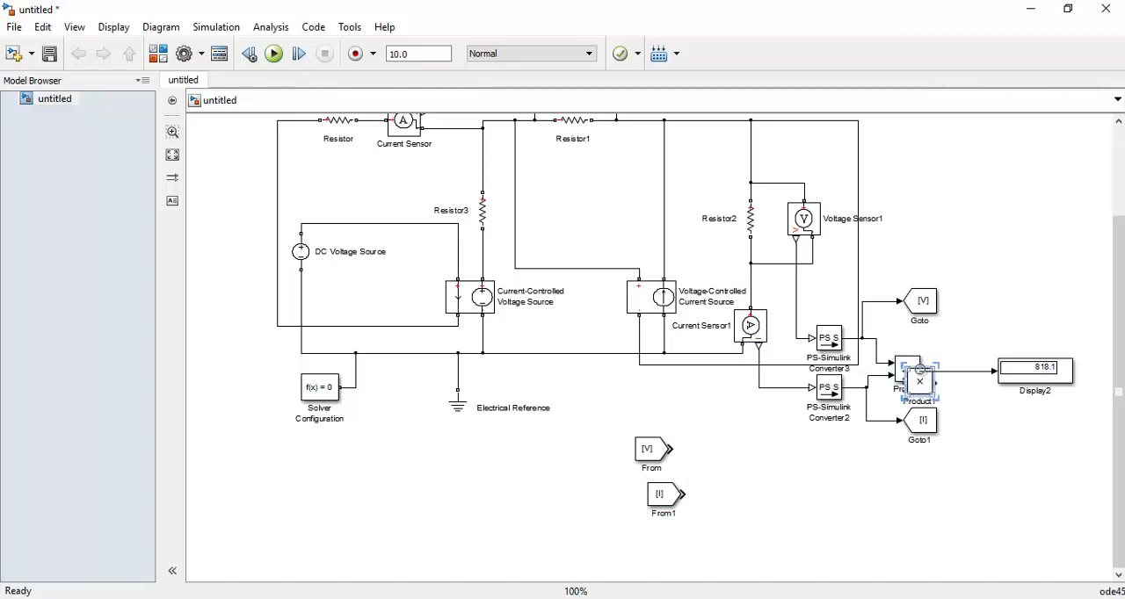
pyautogui.moveTo(921, 387); pyautogui.dragTo(750, 481)
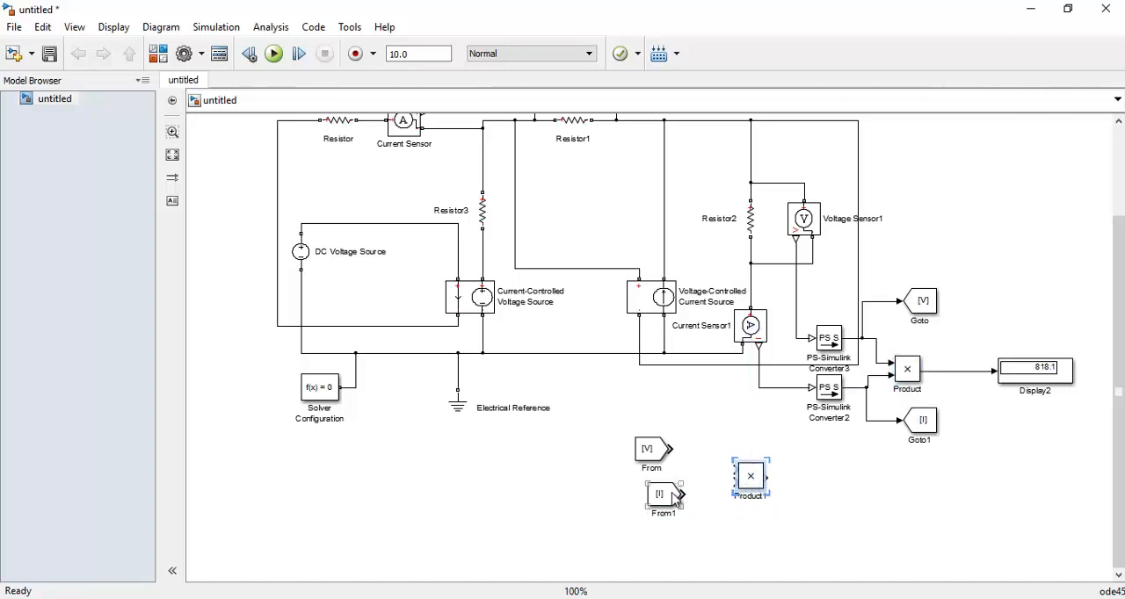
pyautogui.click(667, 498)
pyautogui.moveTo(668, 498); pyautogui.dragTo(660, 497)
pyautogui.moveTo(674, 450); pyautogui.dragTo(736, 471)
pyautogui.moveTo(673, 495); pyautogui.dragTo(735, 483)
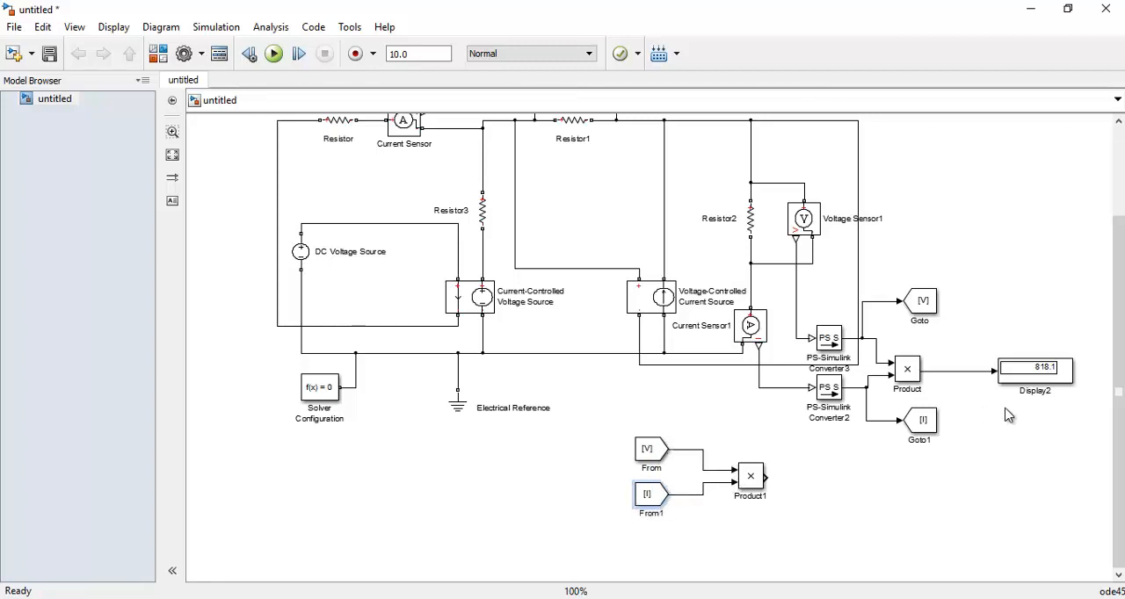
# Copy Display2 next to Product1, connect Product1's output to the copy, and run the simulation
pyautogui.click(1024, 385)
pyautogui.hotkey('ctrl', 'c')
pyautogui.hotkey('ctrl', 'v')
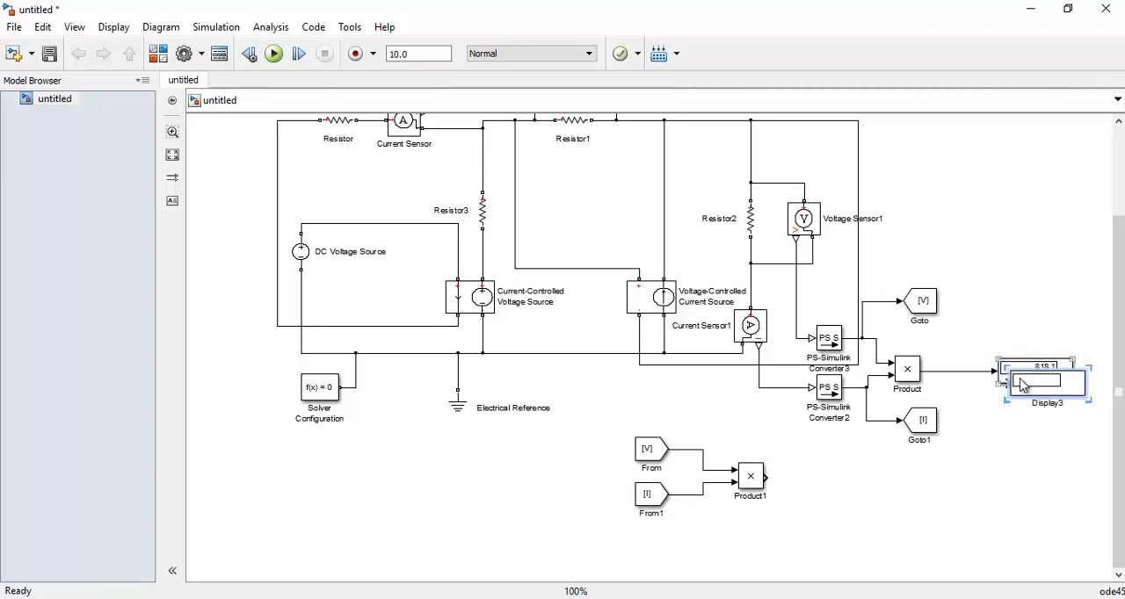
pyautogui.moveTo(1026, 390); pyautogui.dragTo(821, 484)
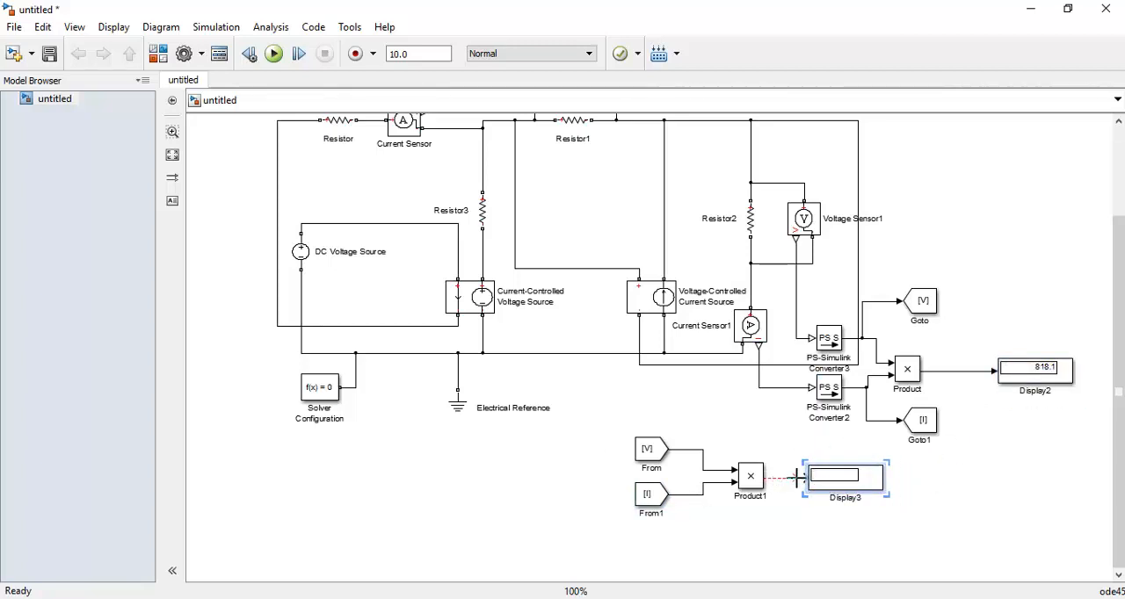
pyautogui.moveTo(797, 478); pyautogui.dragTo(811, 488)
pyautogui.click(274, 54)
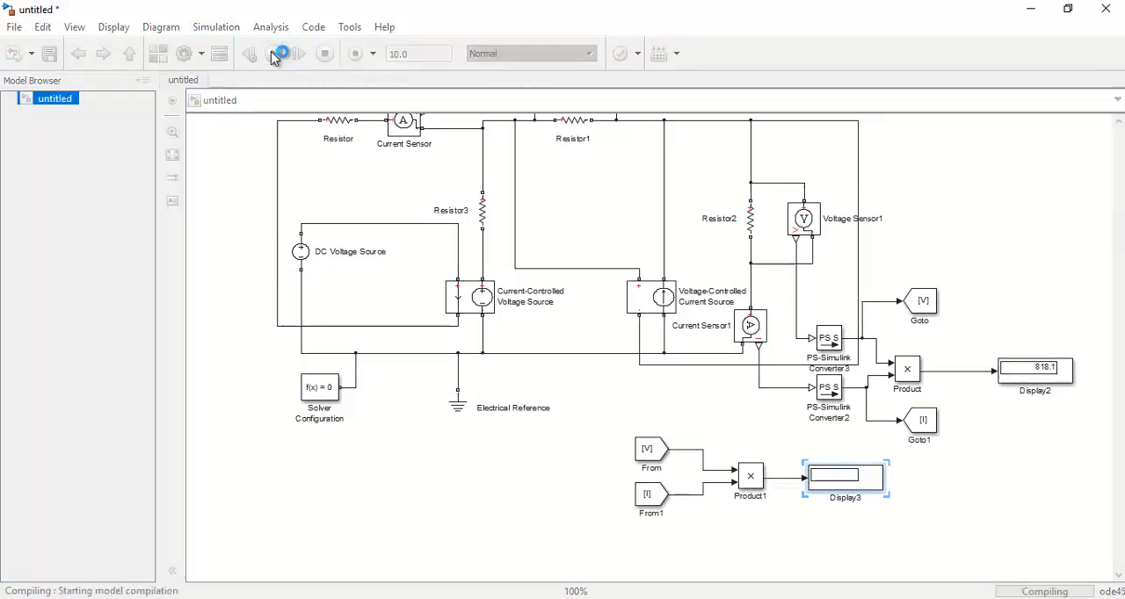